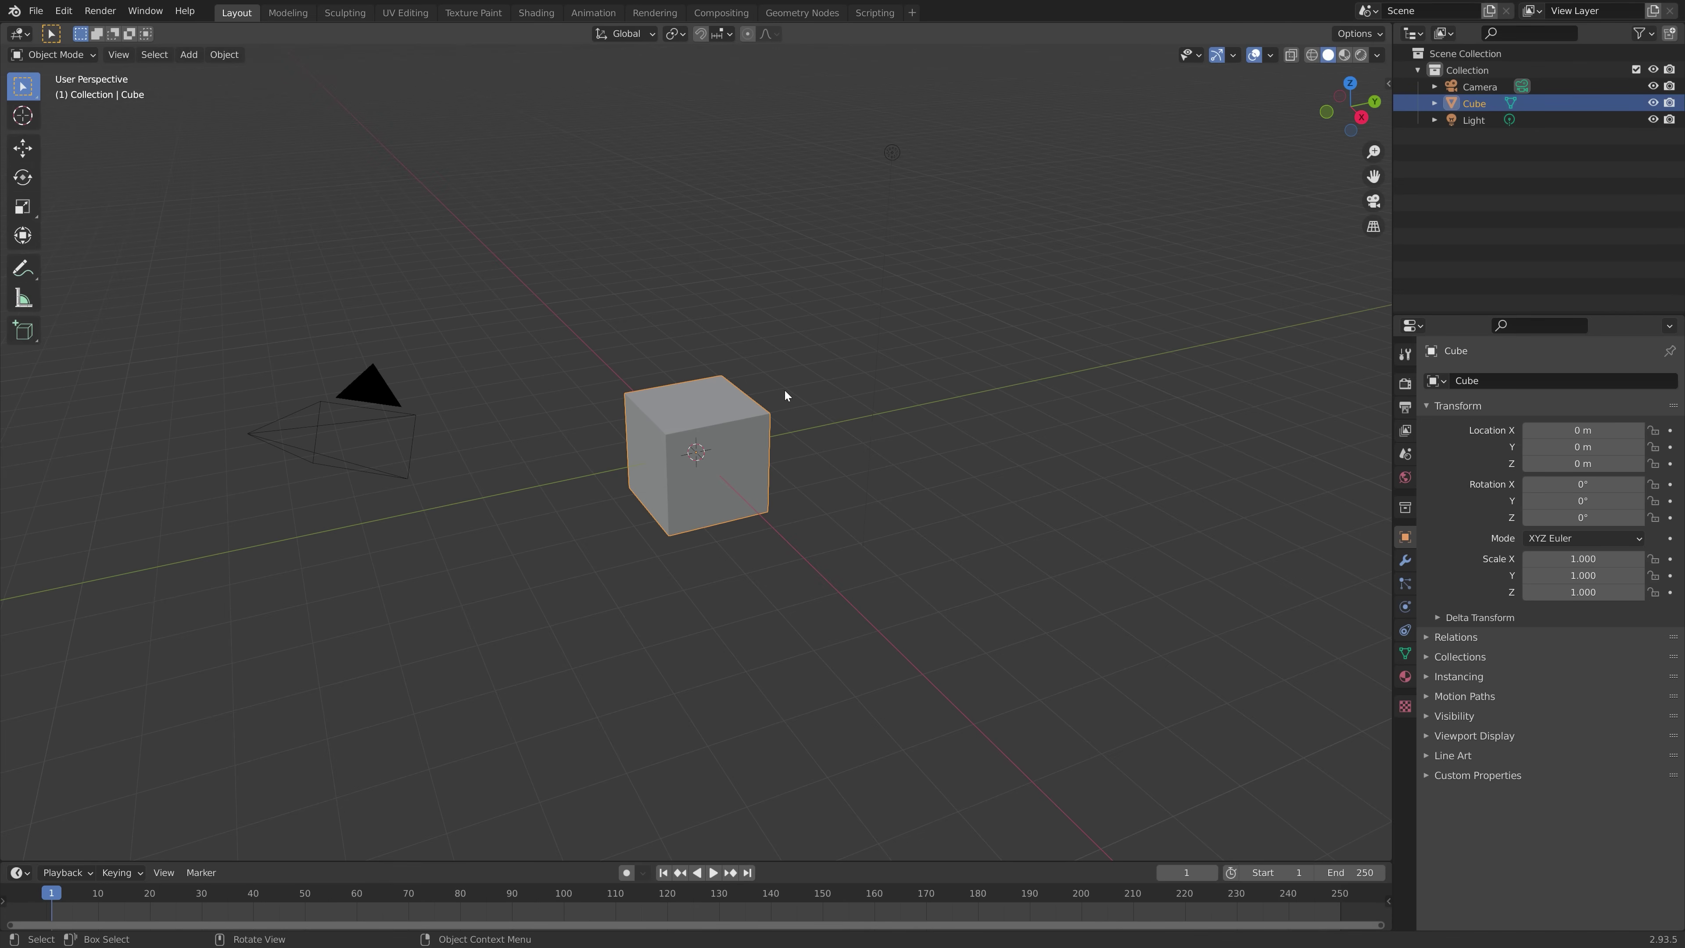
Subdivide the cube to level 5 into a smooth sphere and add a Quick Smoke effect
{"action": "key", "text": "ctrl+5"}
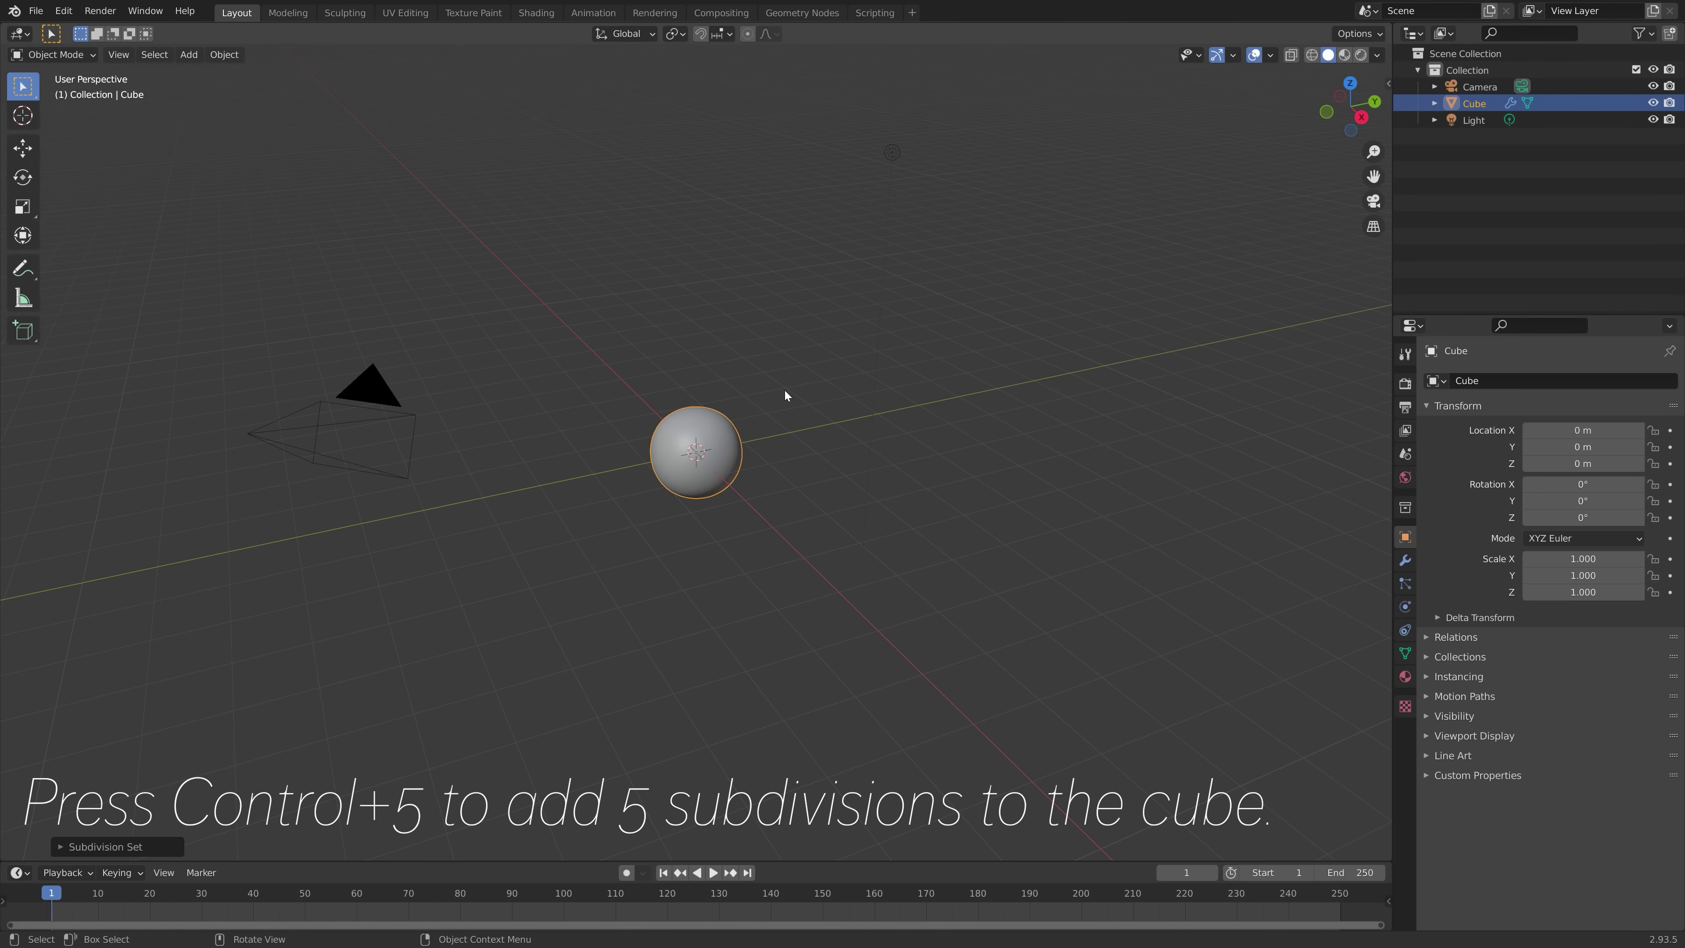
{"action": "left_click", "coordinate": [225, 56]}
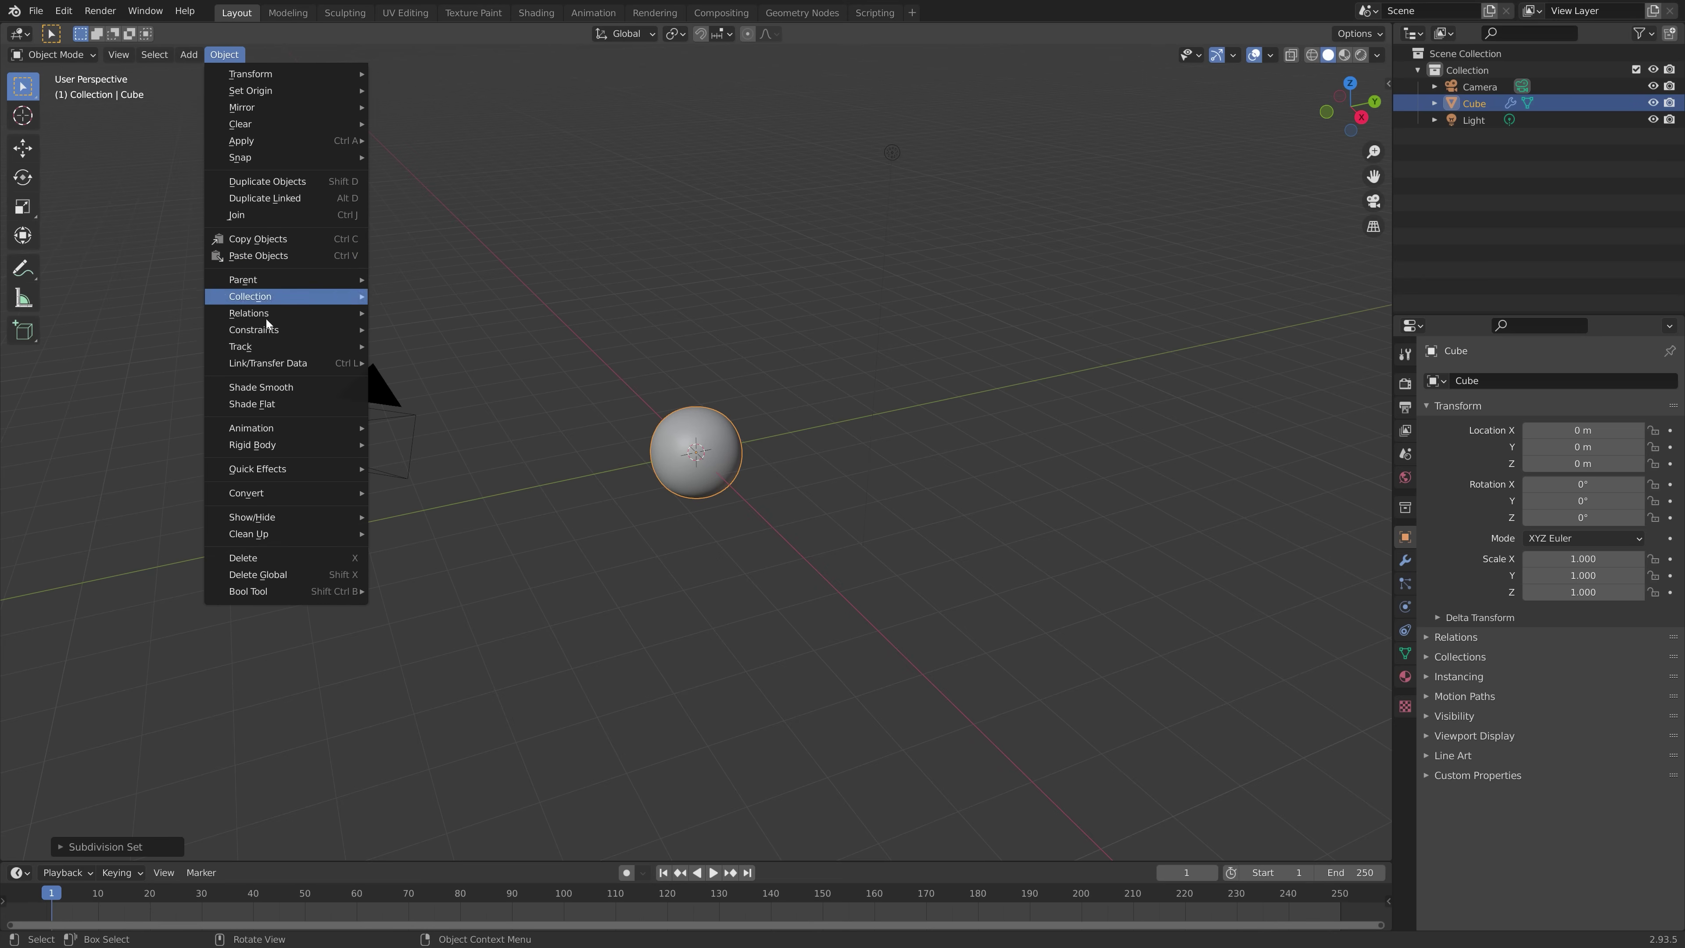
{"action": "mouse_move", "coordinate": [285, 478]}
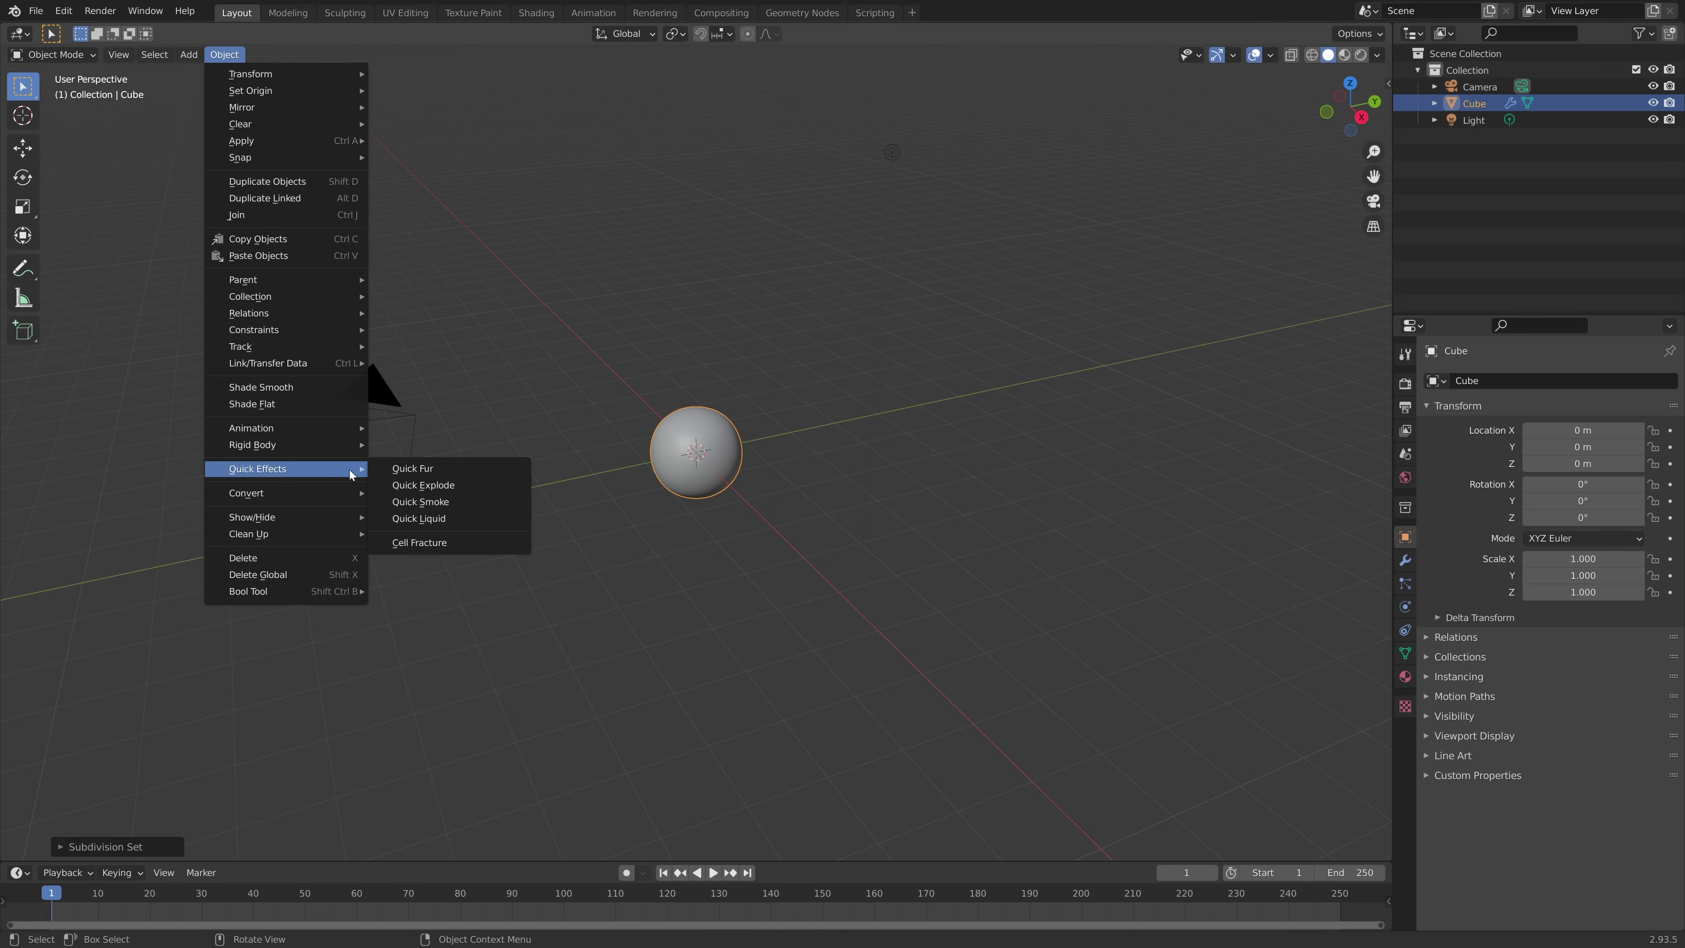
{"action": "left_click", "coordinate": [427, 502]}
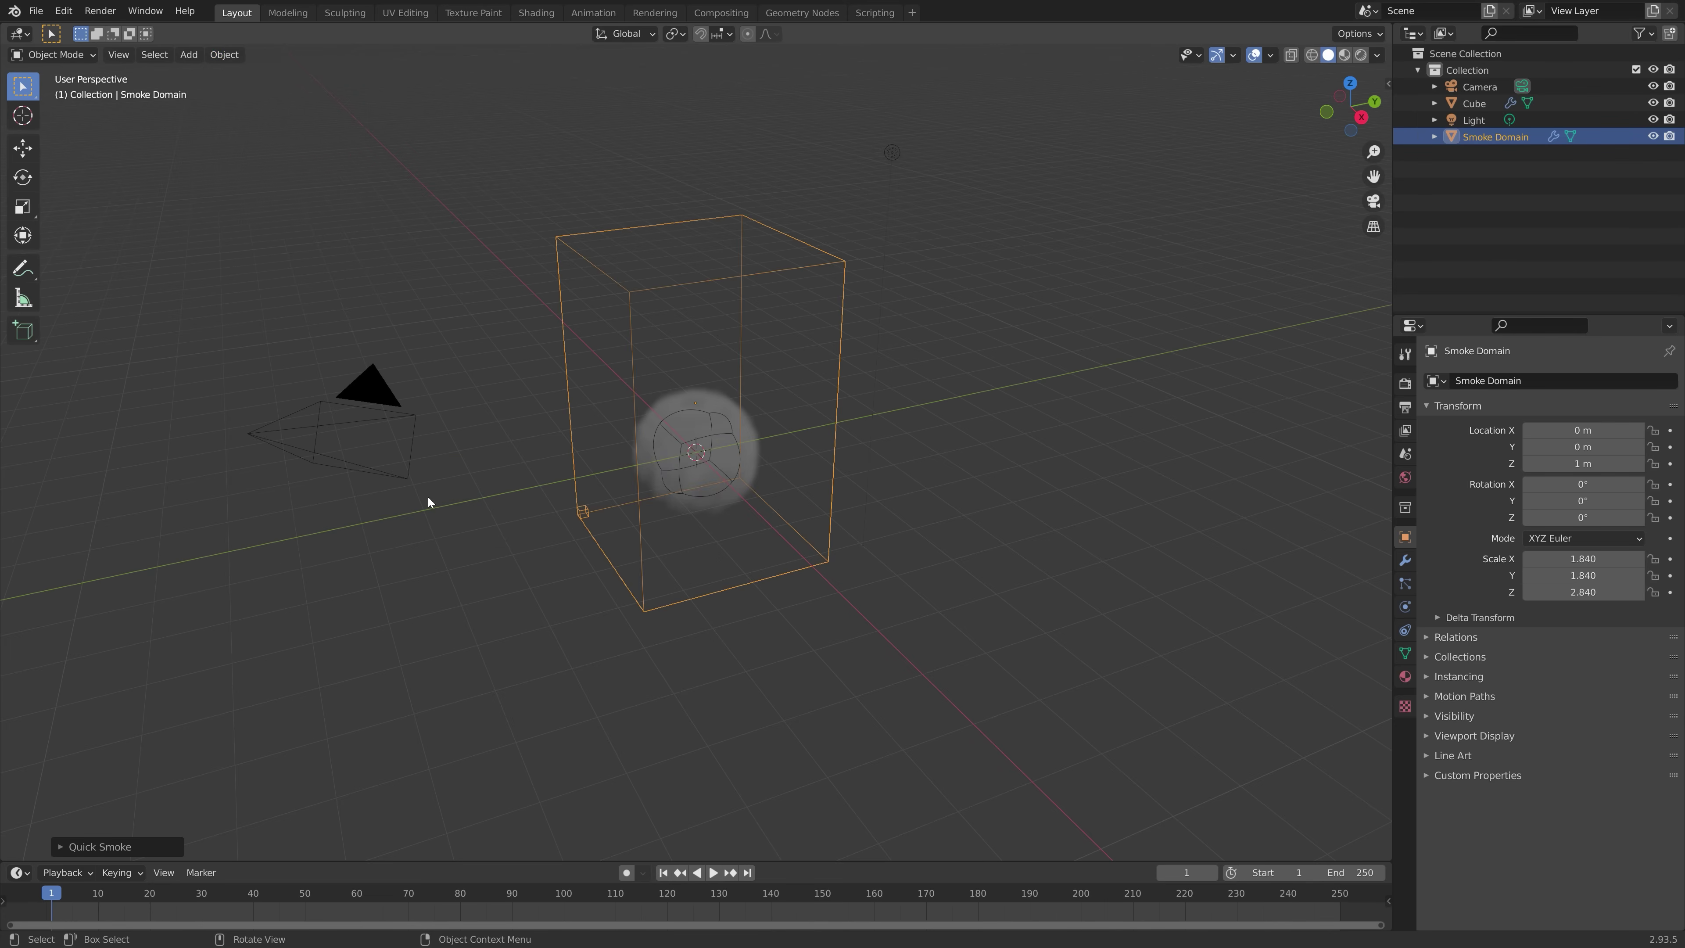
Scale the Smoke Domain to about 4.748 × 7.329, raise it to Z 4.8414 m, and reselect the sphere
{"action": "middle_click_drag", "start_coordinate": [696, 420], "coordinate": [804, 360]}
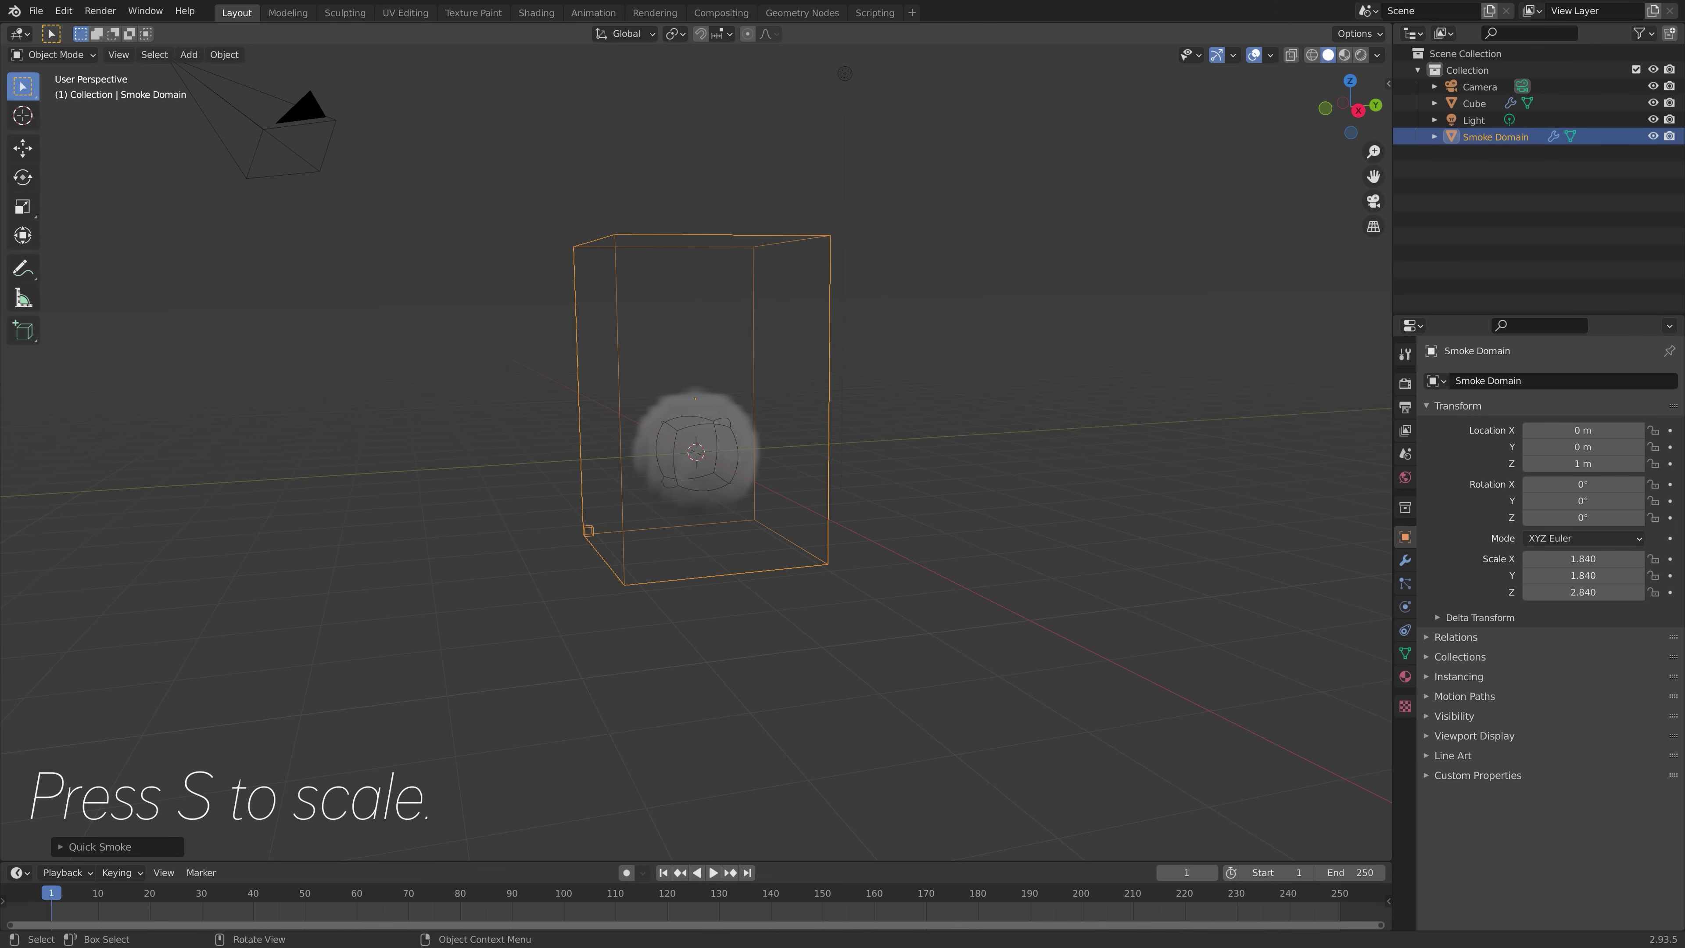
{"action": "key", "text": "s"}
{"action": "left_click", "coordinate": [914, 324]}
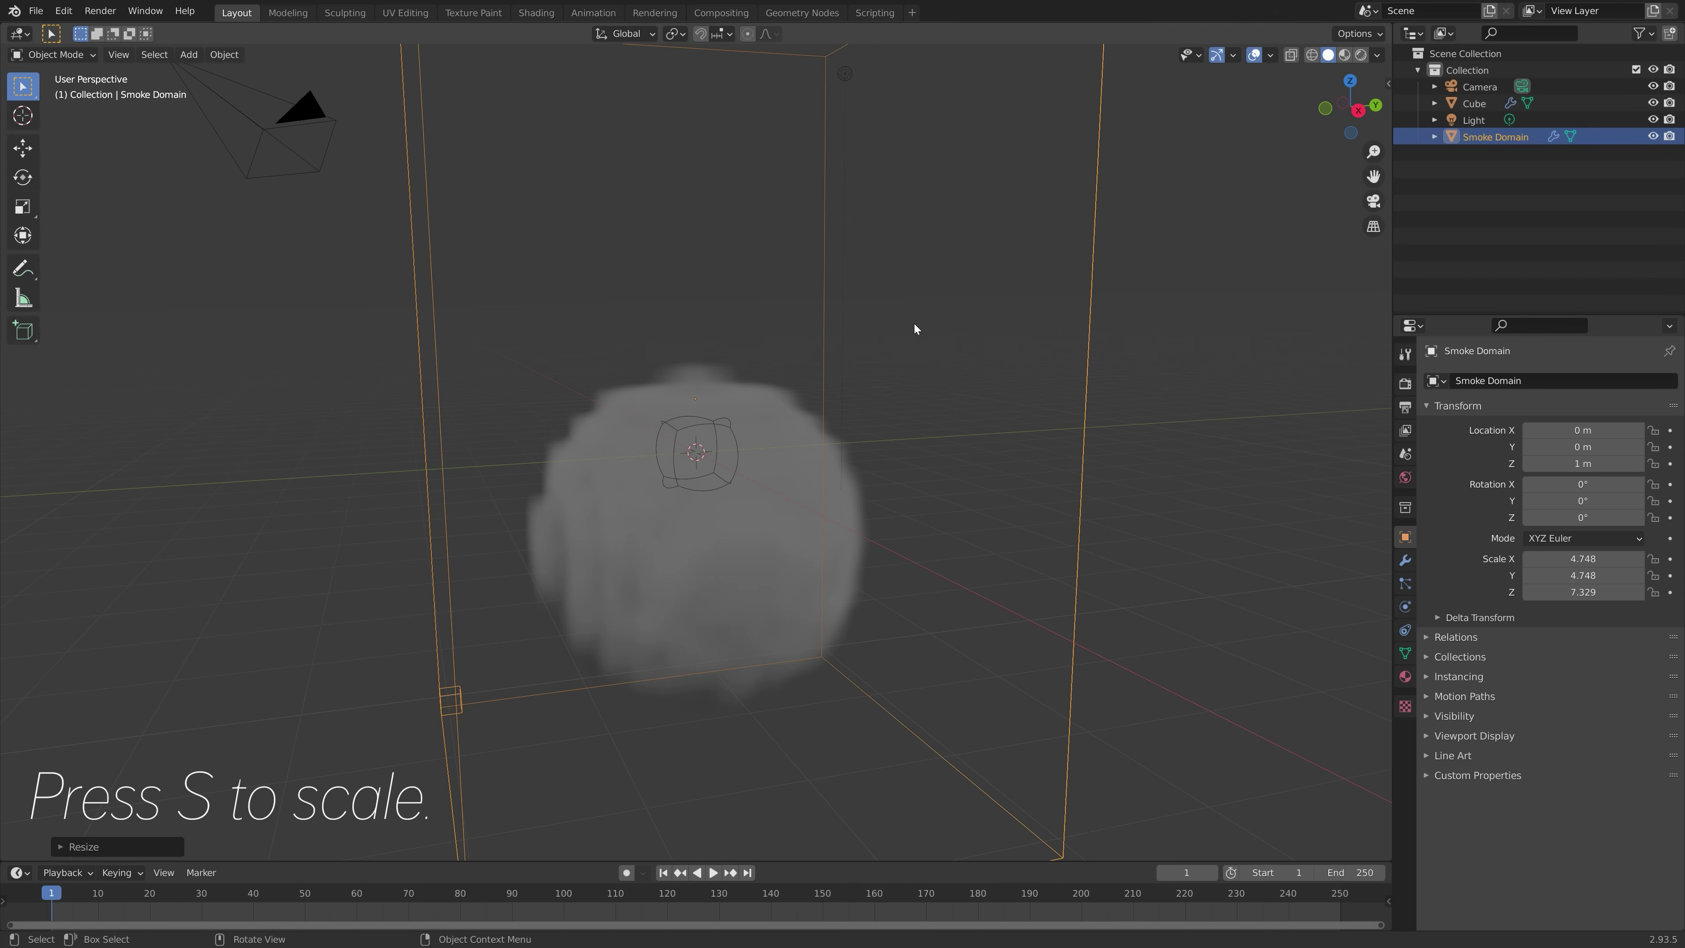
{"action": "key", "text": "g"}
{"action": "key", "text": "z"}
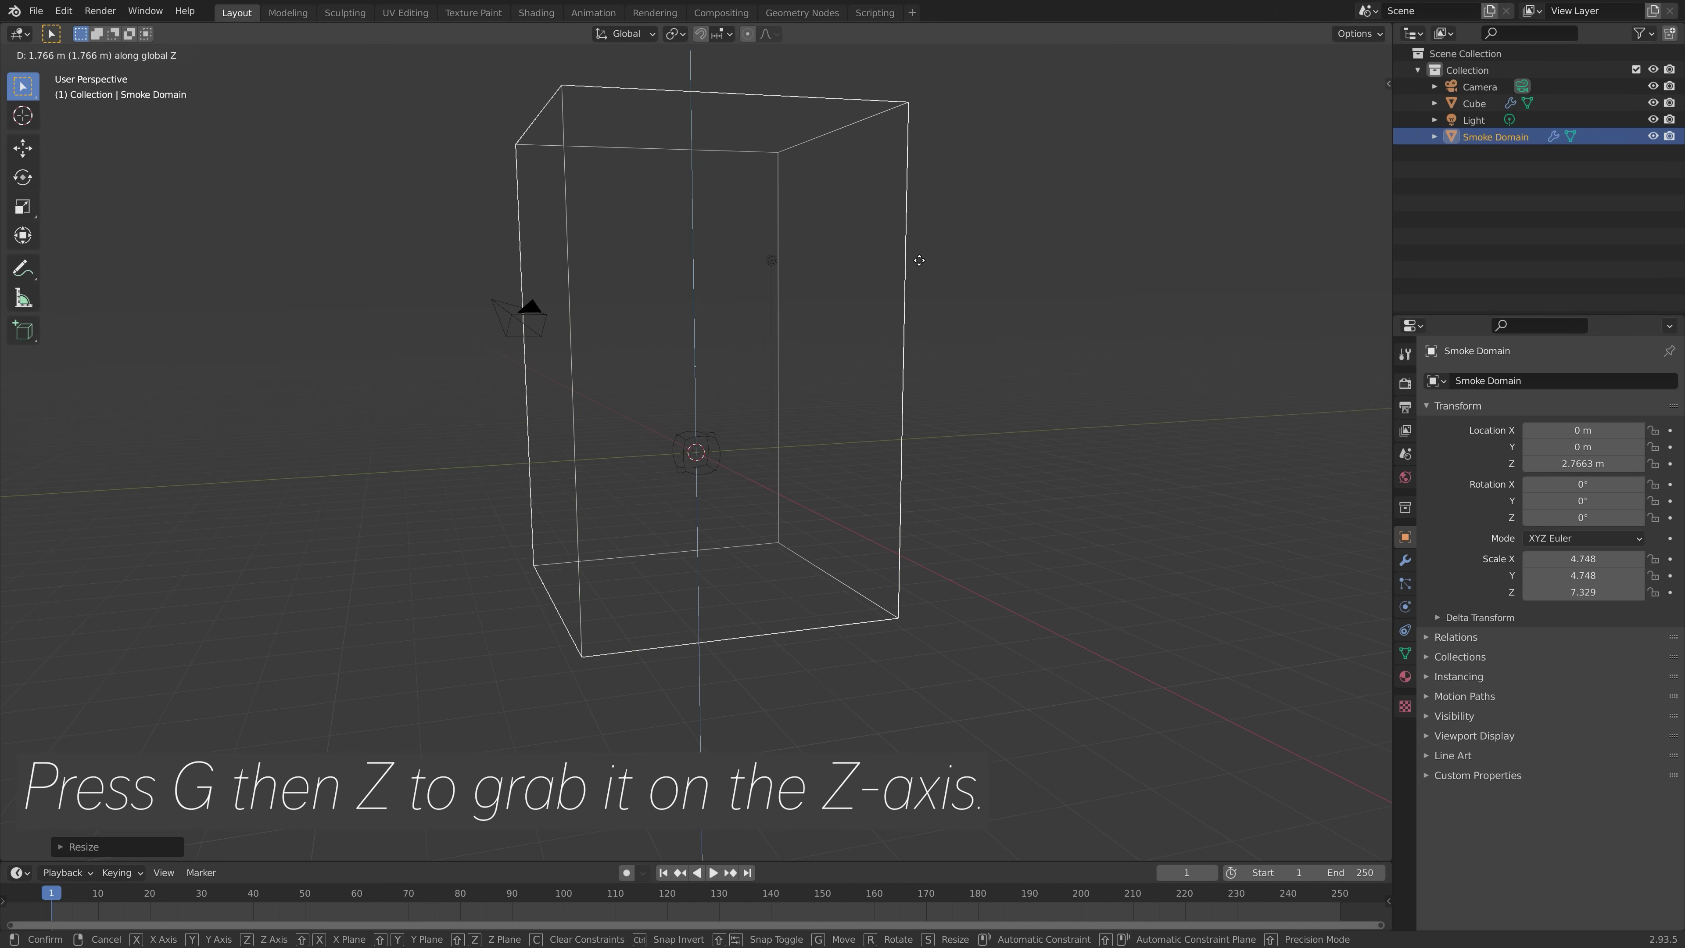
{"action": "left_click", "coordinate": [913, 209]}
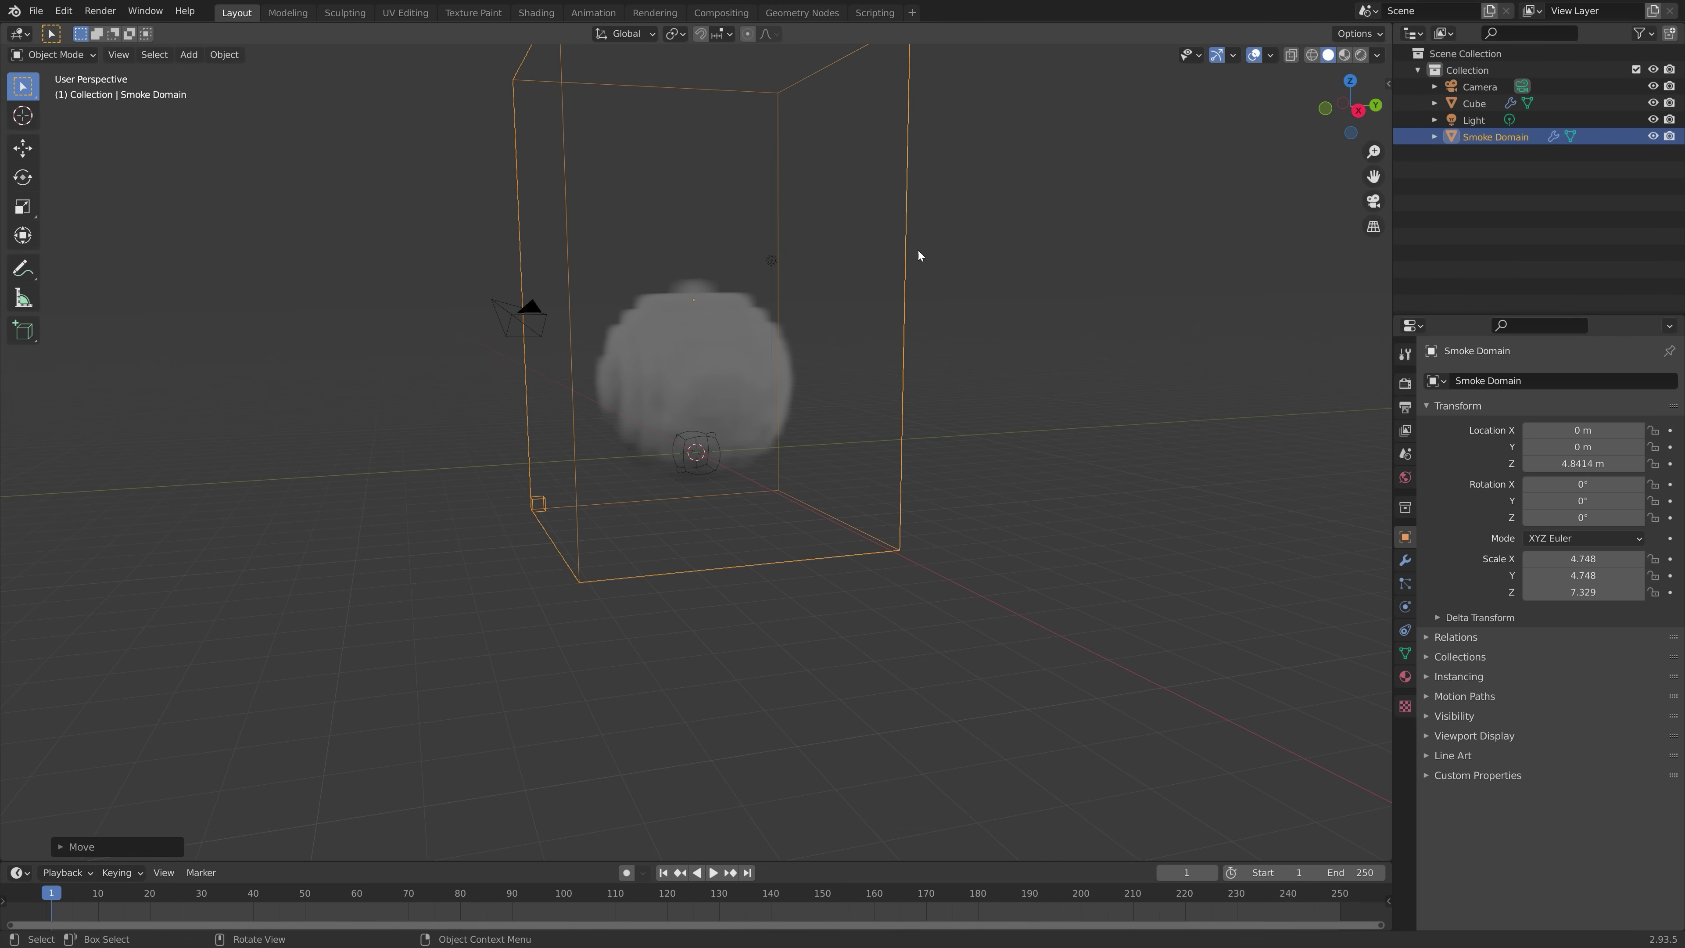
{"action": "left_click", "coordinate": [688, 458]}
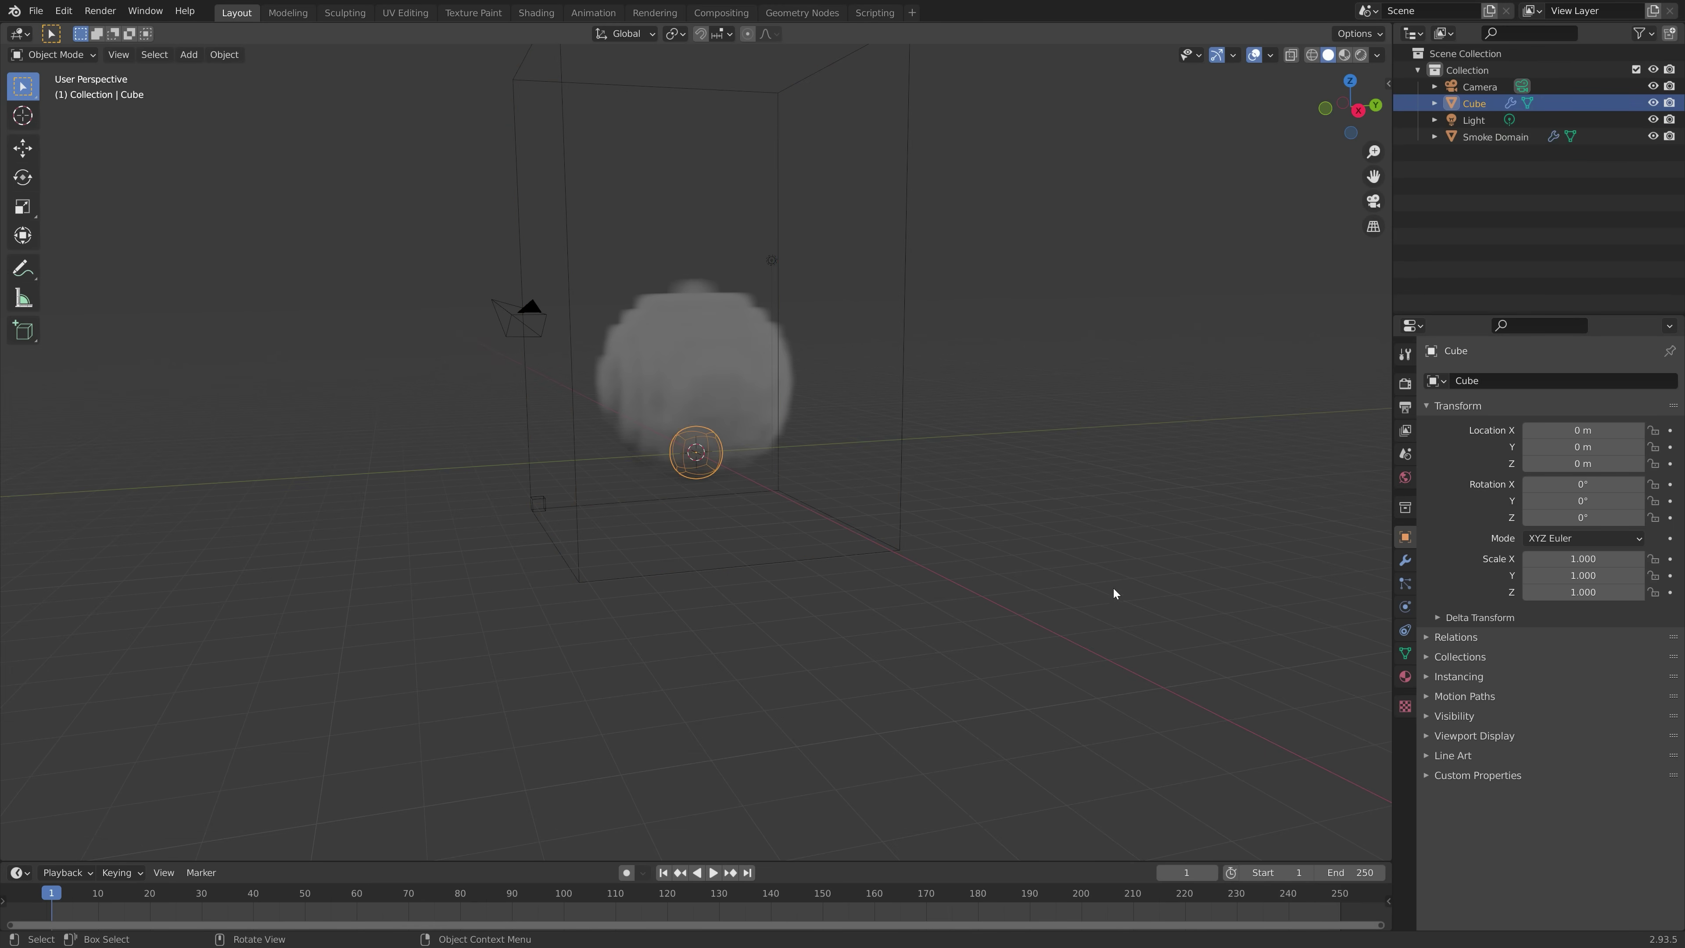
Set the Cube's fluid Flow Type to Fire + Smoke, giving it a Fuel value of 1.0000
{"action": "left_click", "coordinate": [1403, 607]}
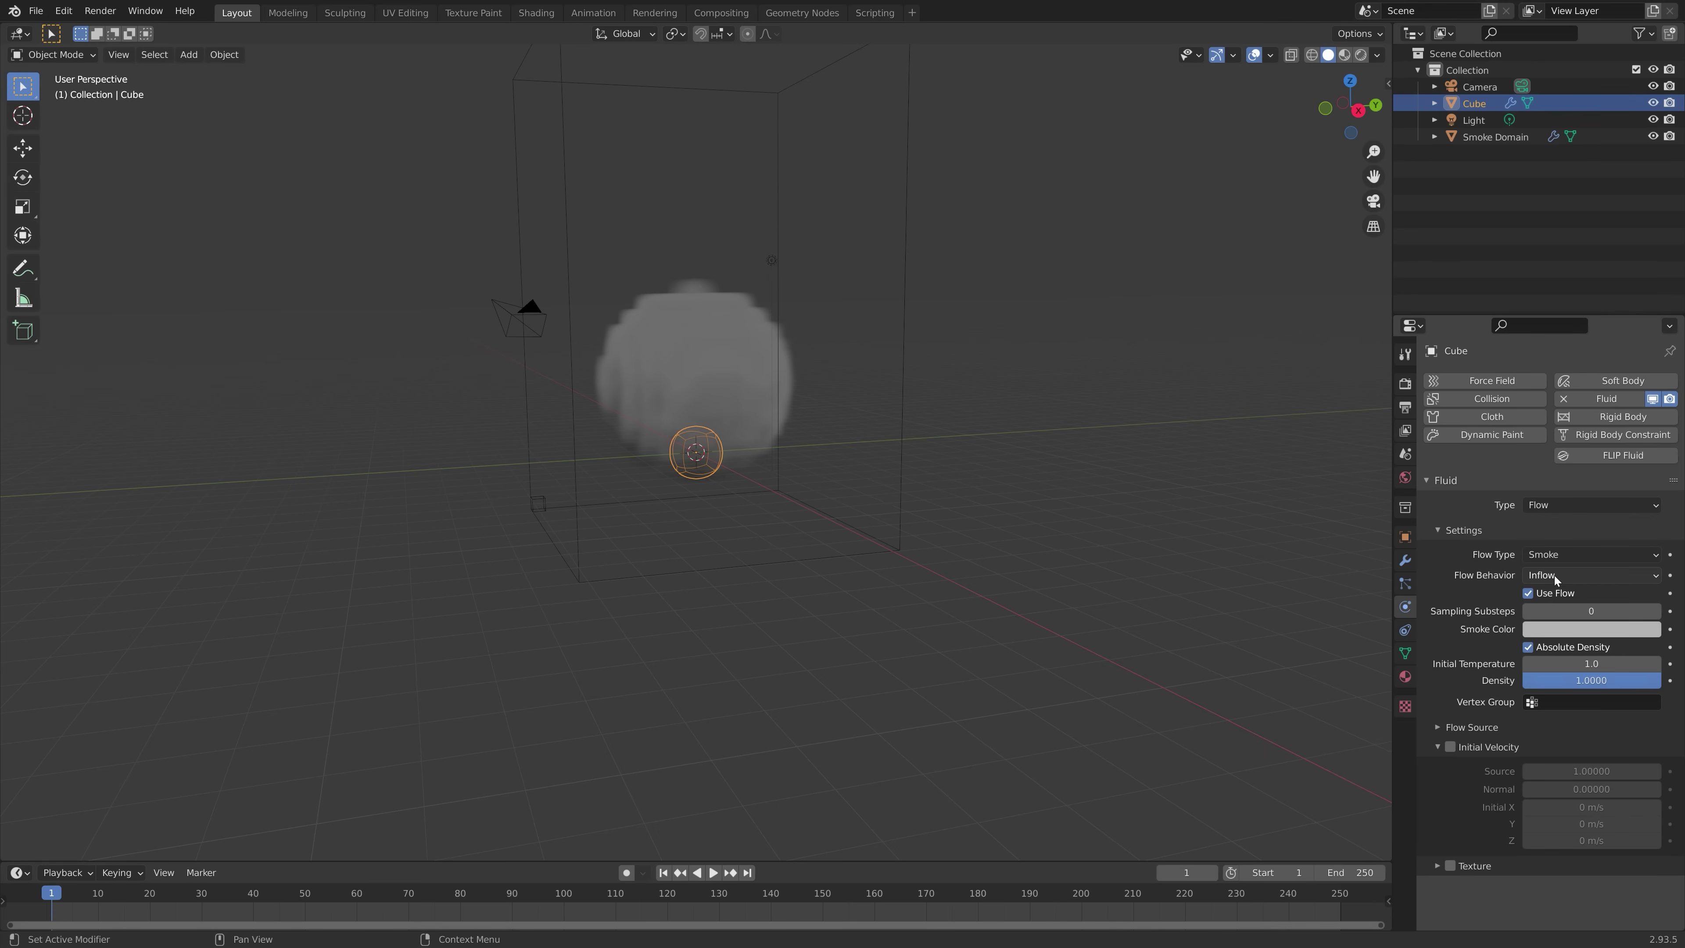
{"action": "left_click", "coordinate": [1567, 555]}
{"action": "left_click", "coordinate": [1573, 590]}
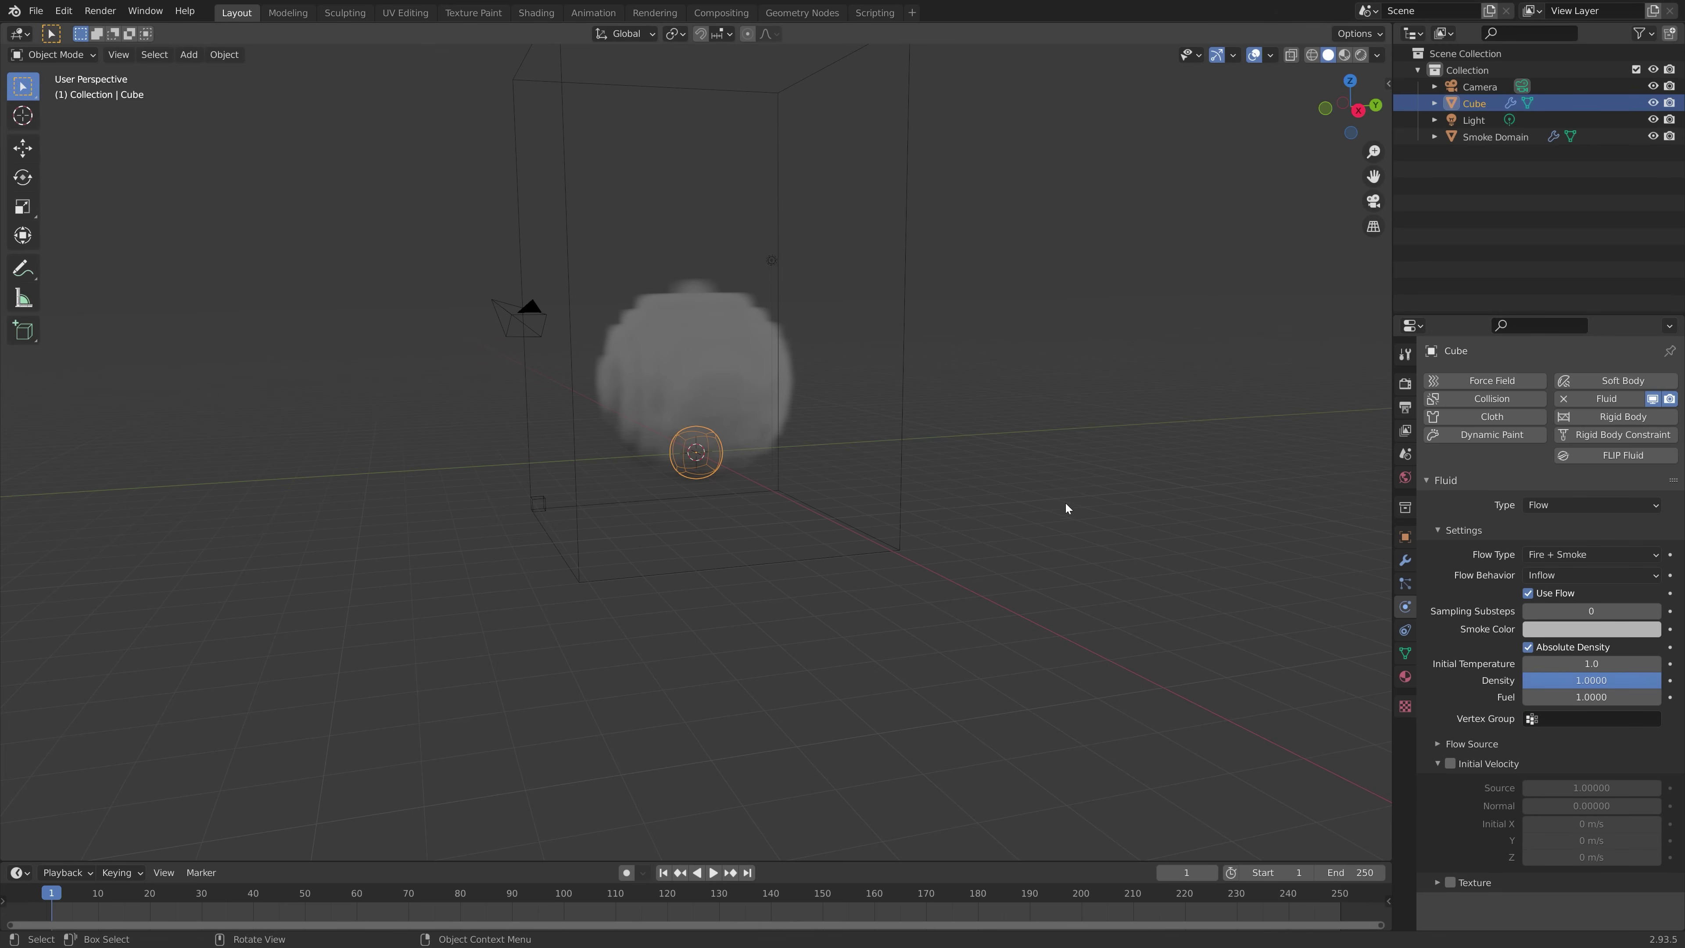
Raise the Smoke Domain's Resolution Divisions from 32 to 250
{"action": "left_click", "coordinate": [902, 312]}
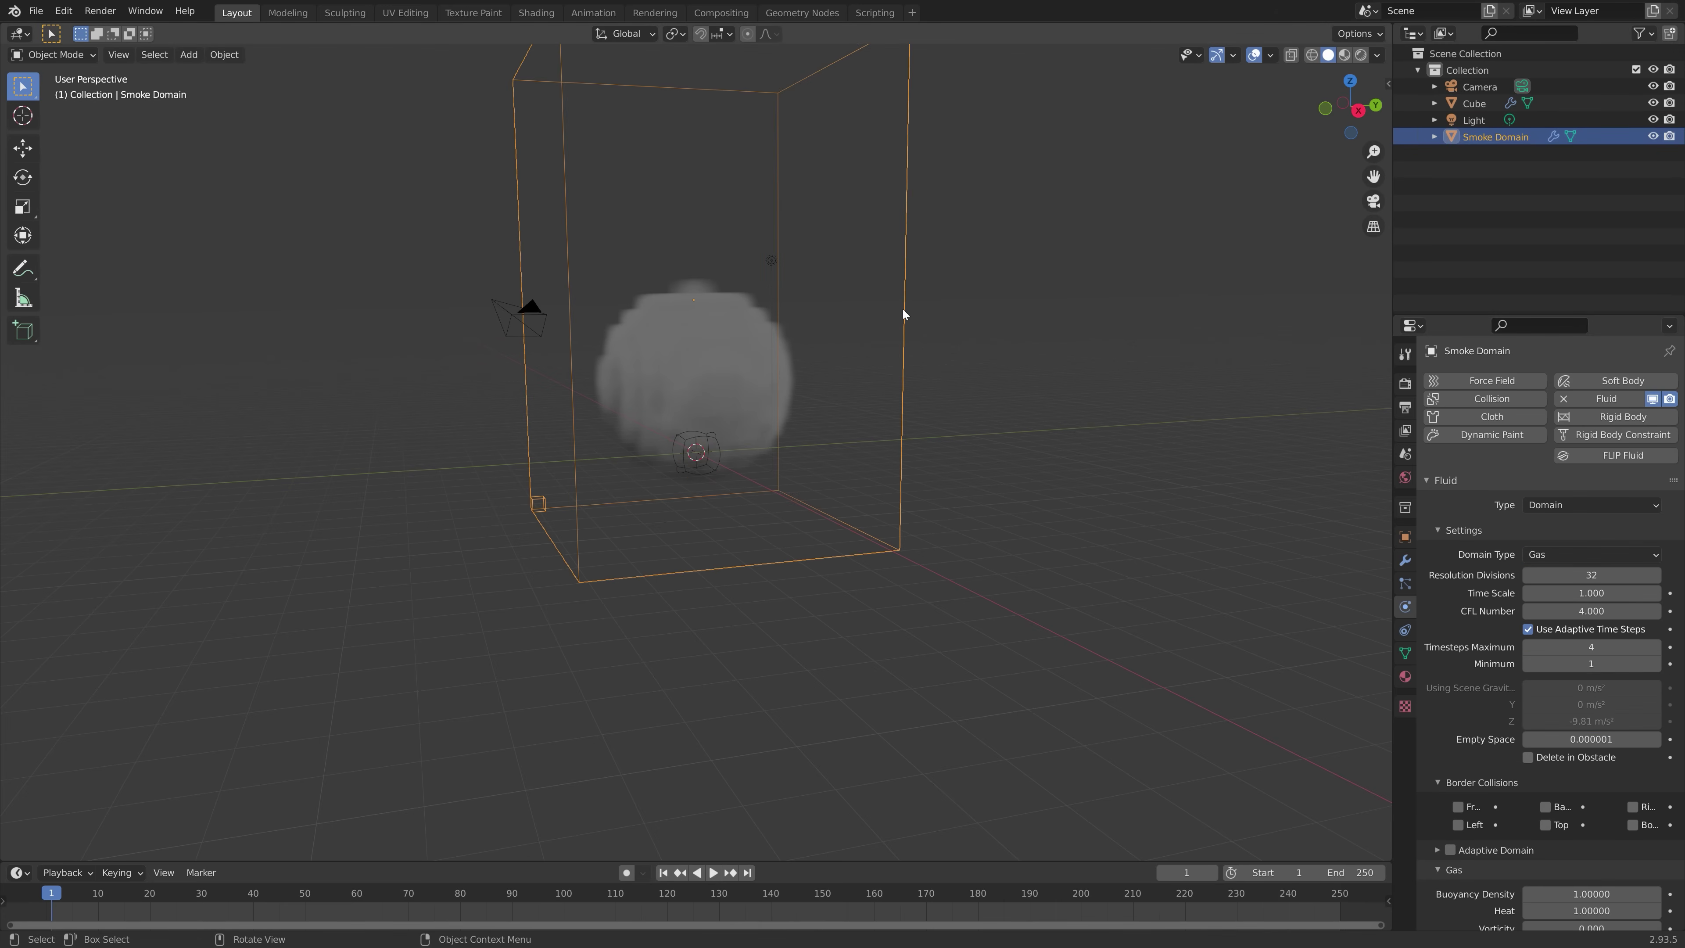
{"action": "left_click", "coordinate": [1565, 574]}
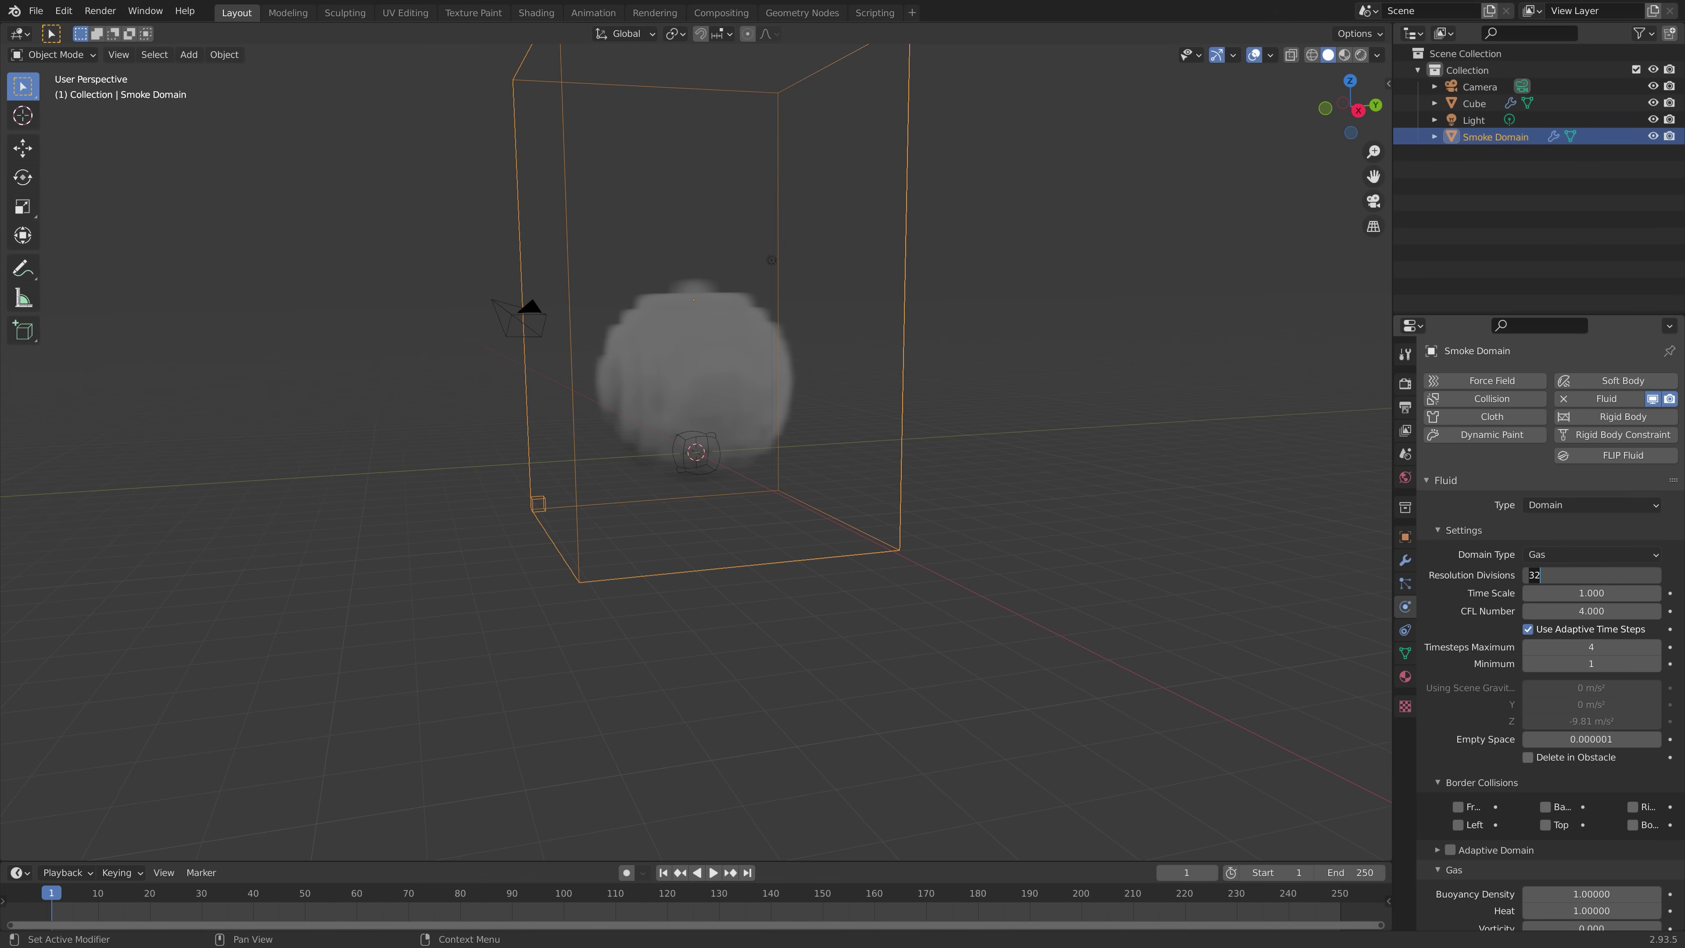
{"action": "type", "text": "250"}
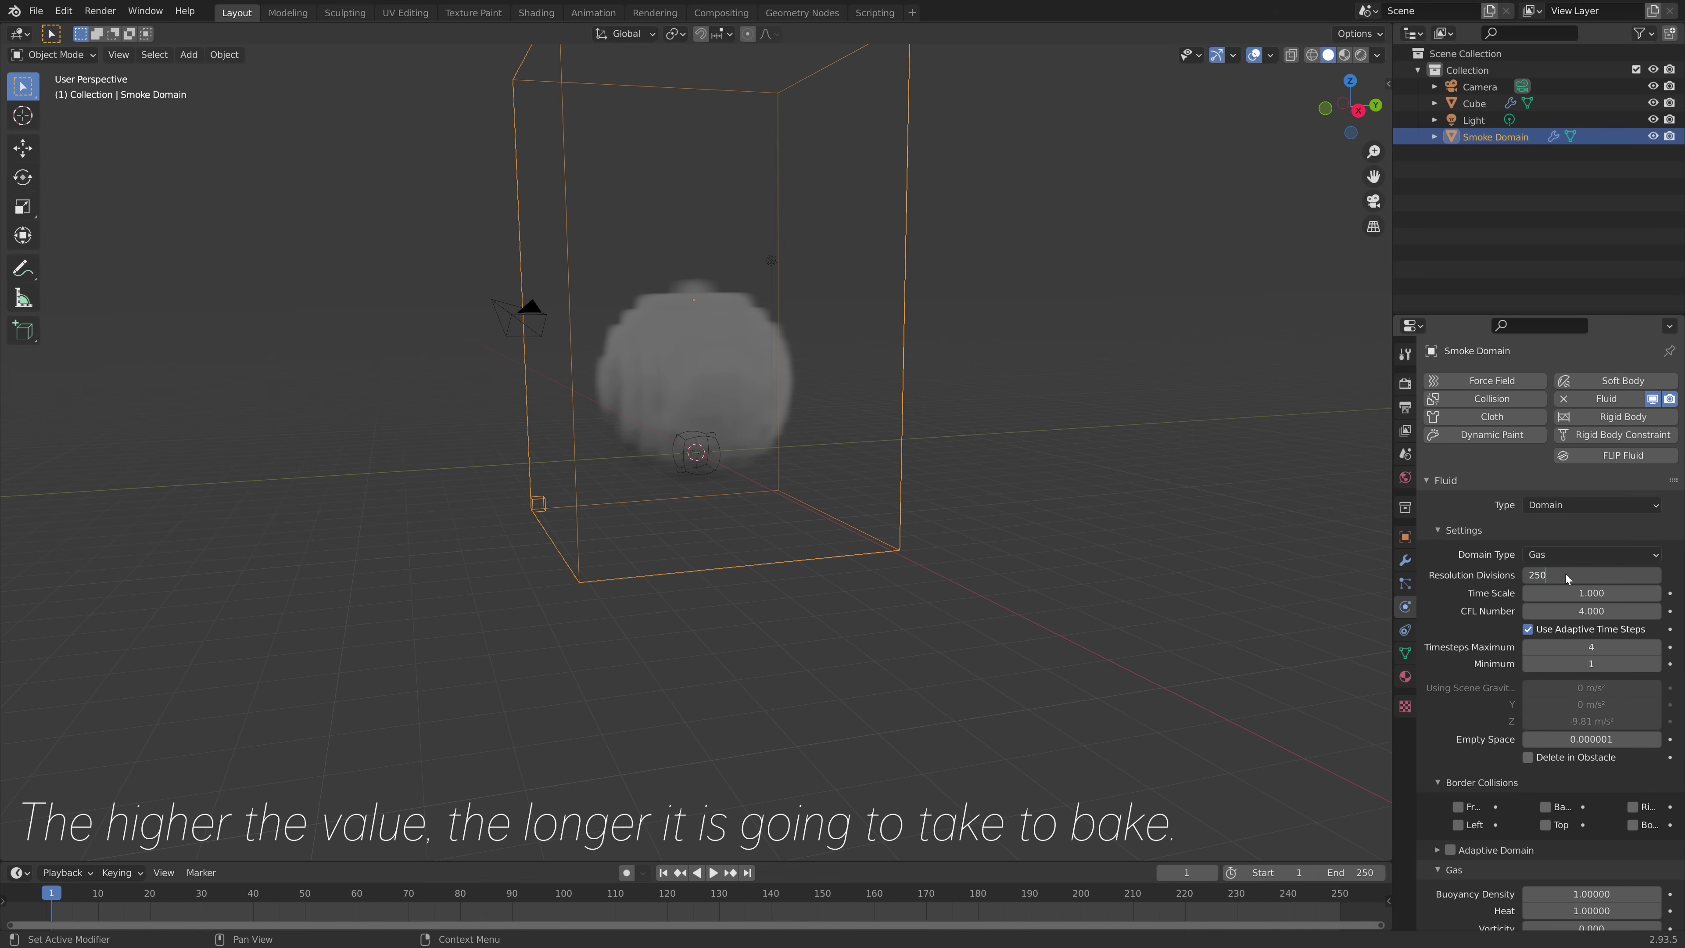
{"action": "key", "text": "Return"}
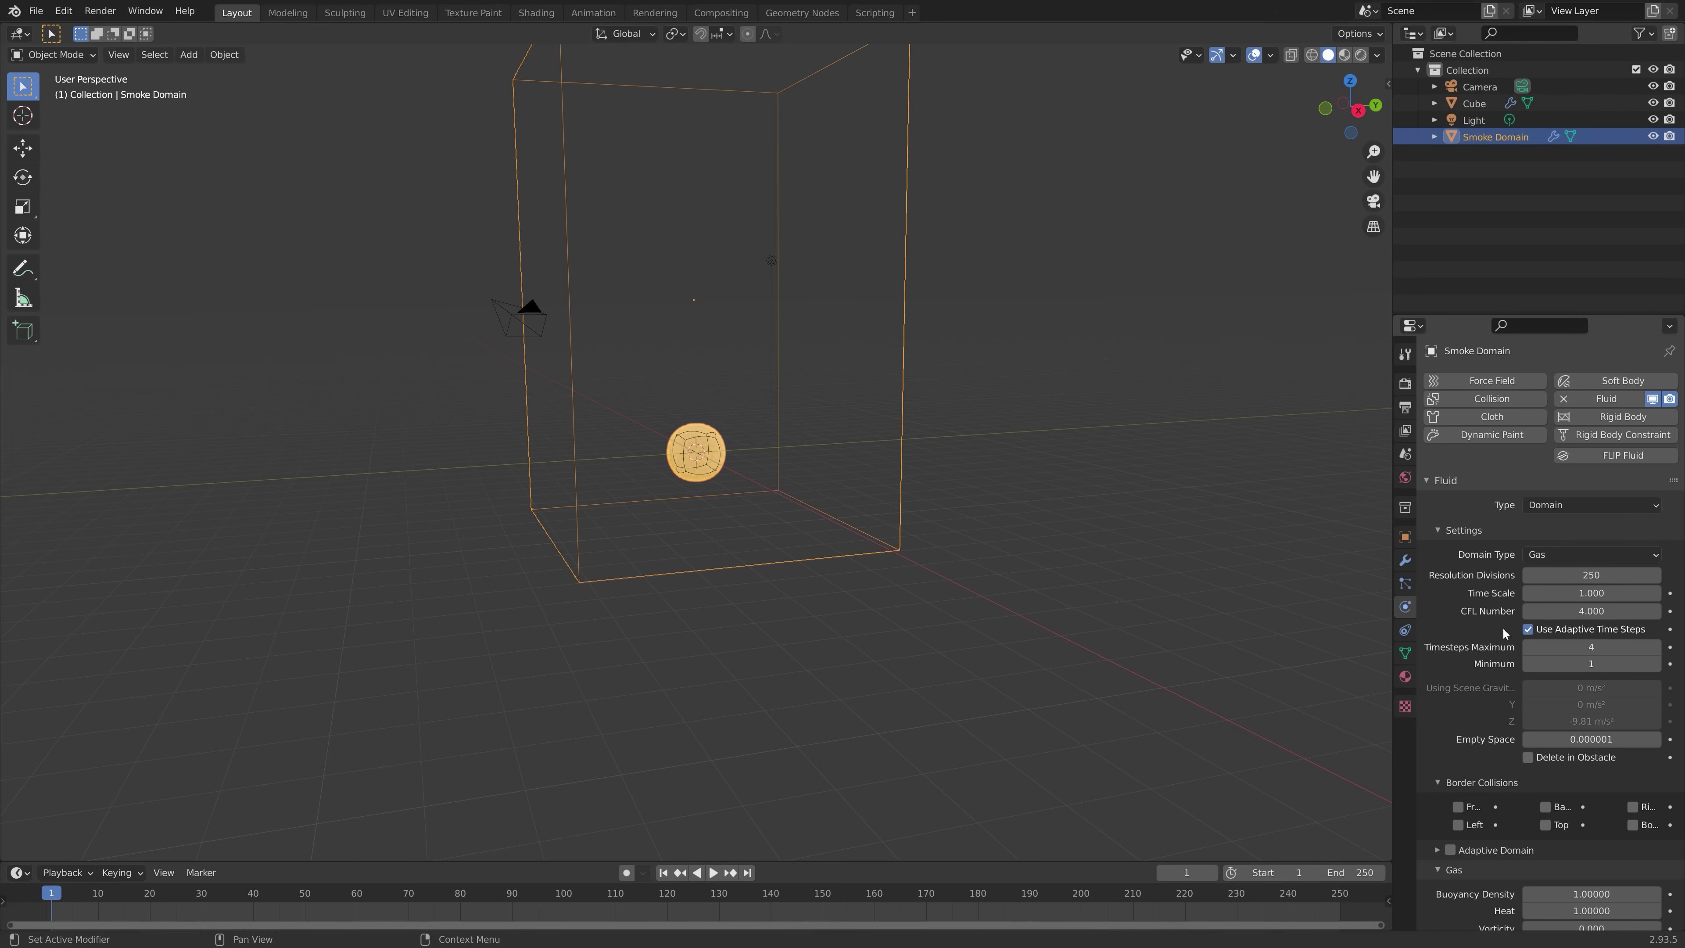
Enable Noise, set the cache type to All, bake the simulation, and scrub to frame 132
{"action": "scroll", "coordinate": [1502, 626], "scroll_direction": "down", "scroll_amount": 12}
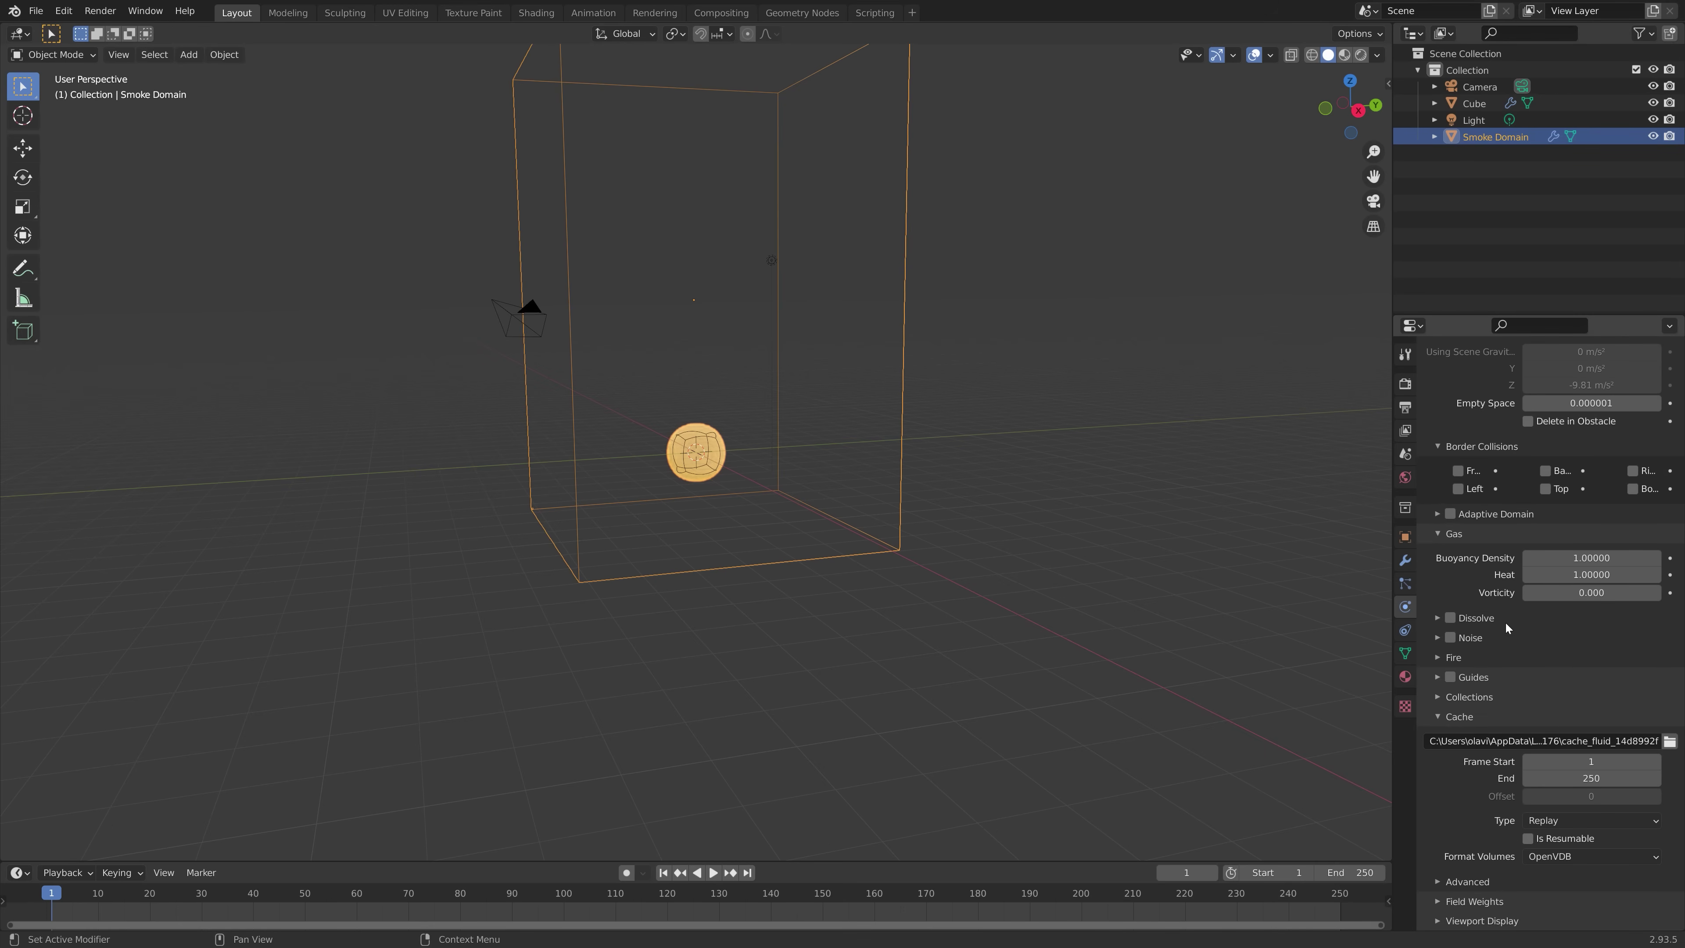
{"action": "left_click", "coordinate": [1450, 637]}
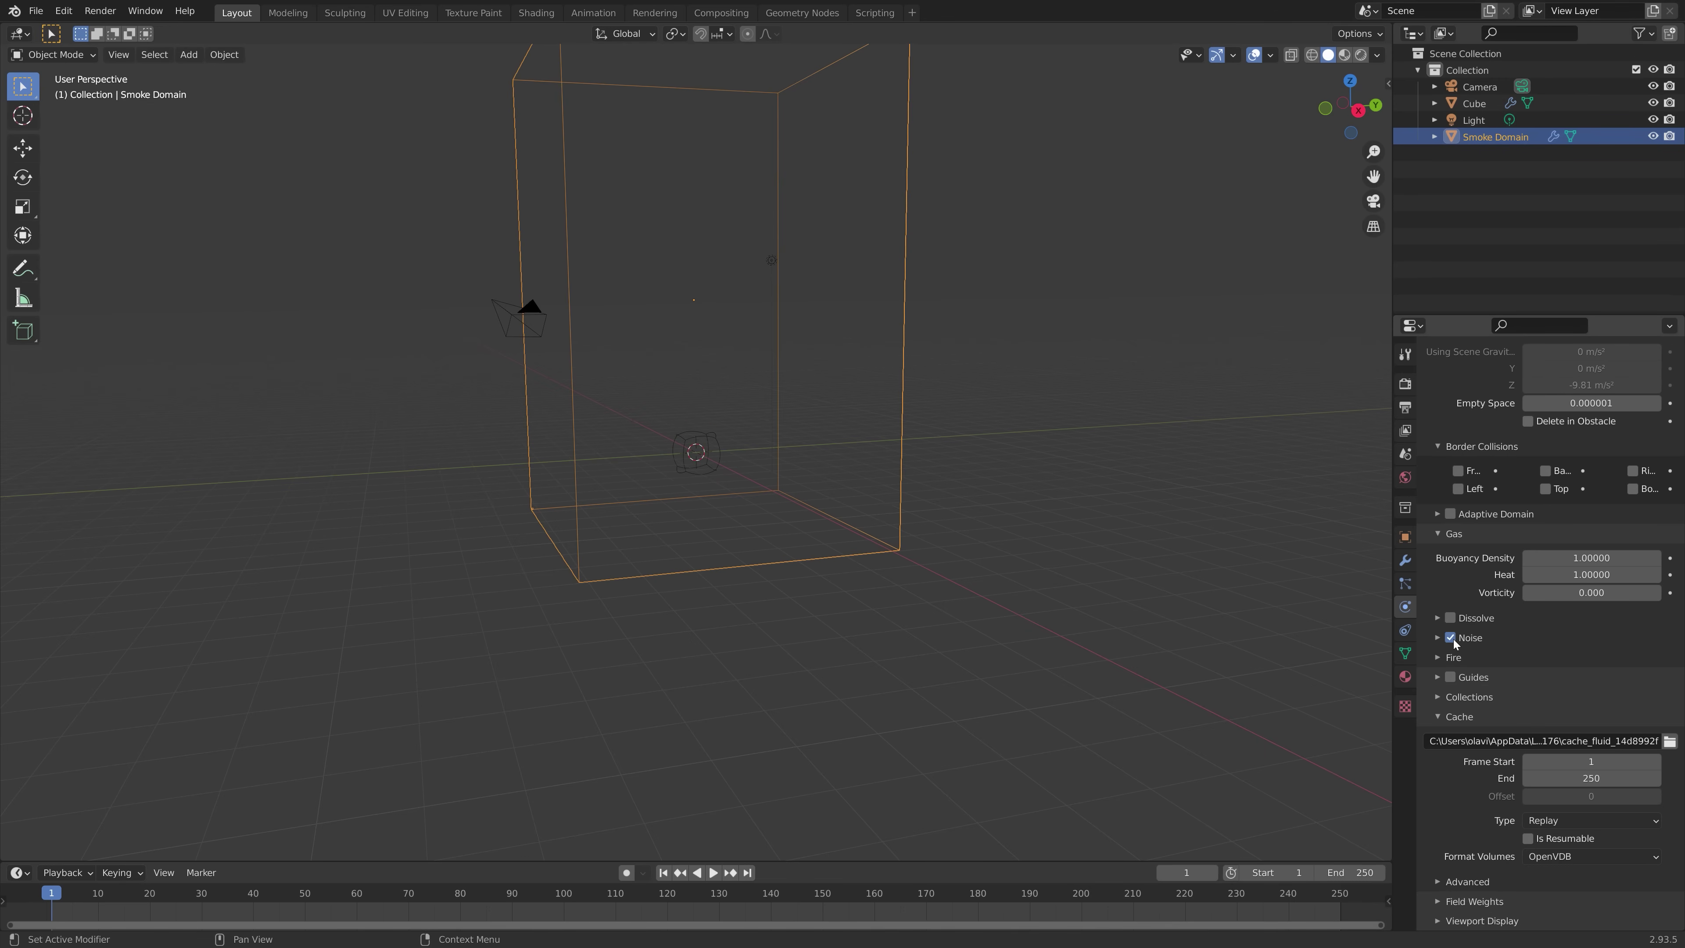
{"action": "left_click", "coordinate": [1557, 821]}
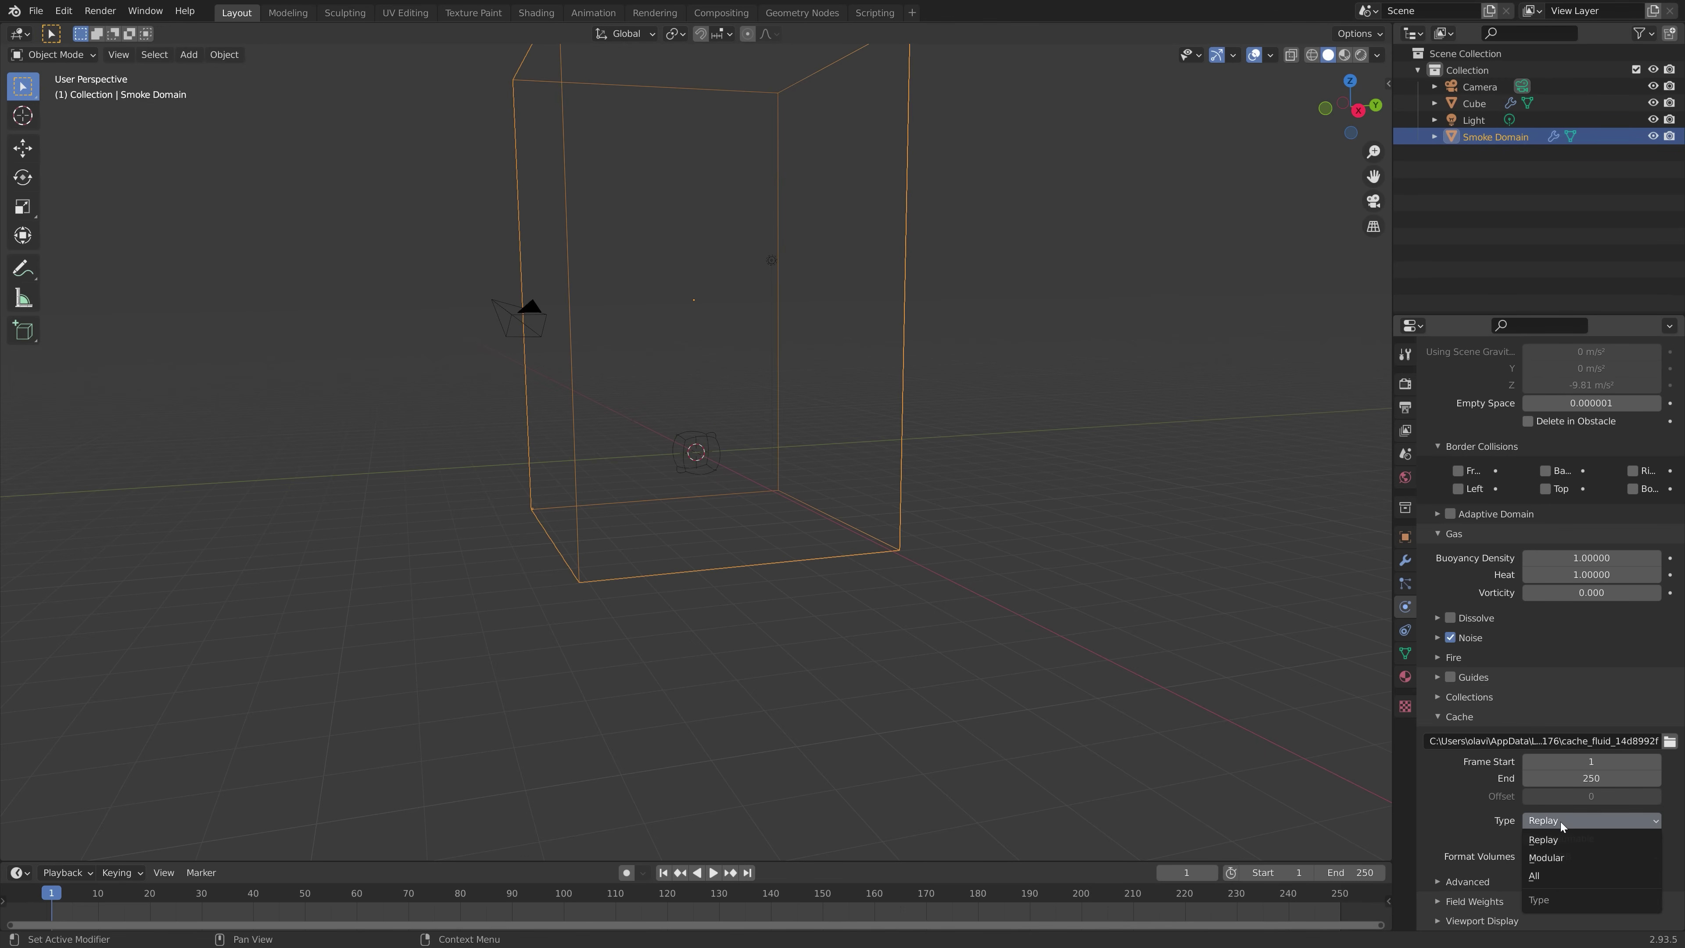
{"action": "left_click", "coordinate": [1563, 877]}
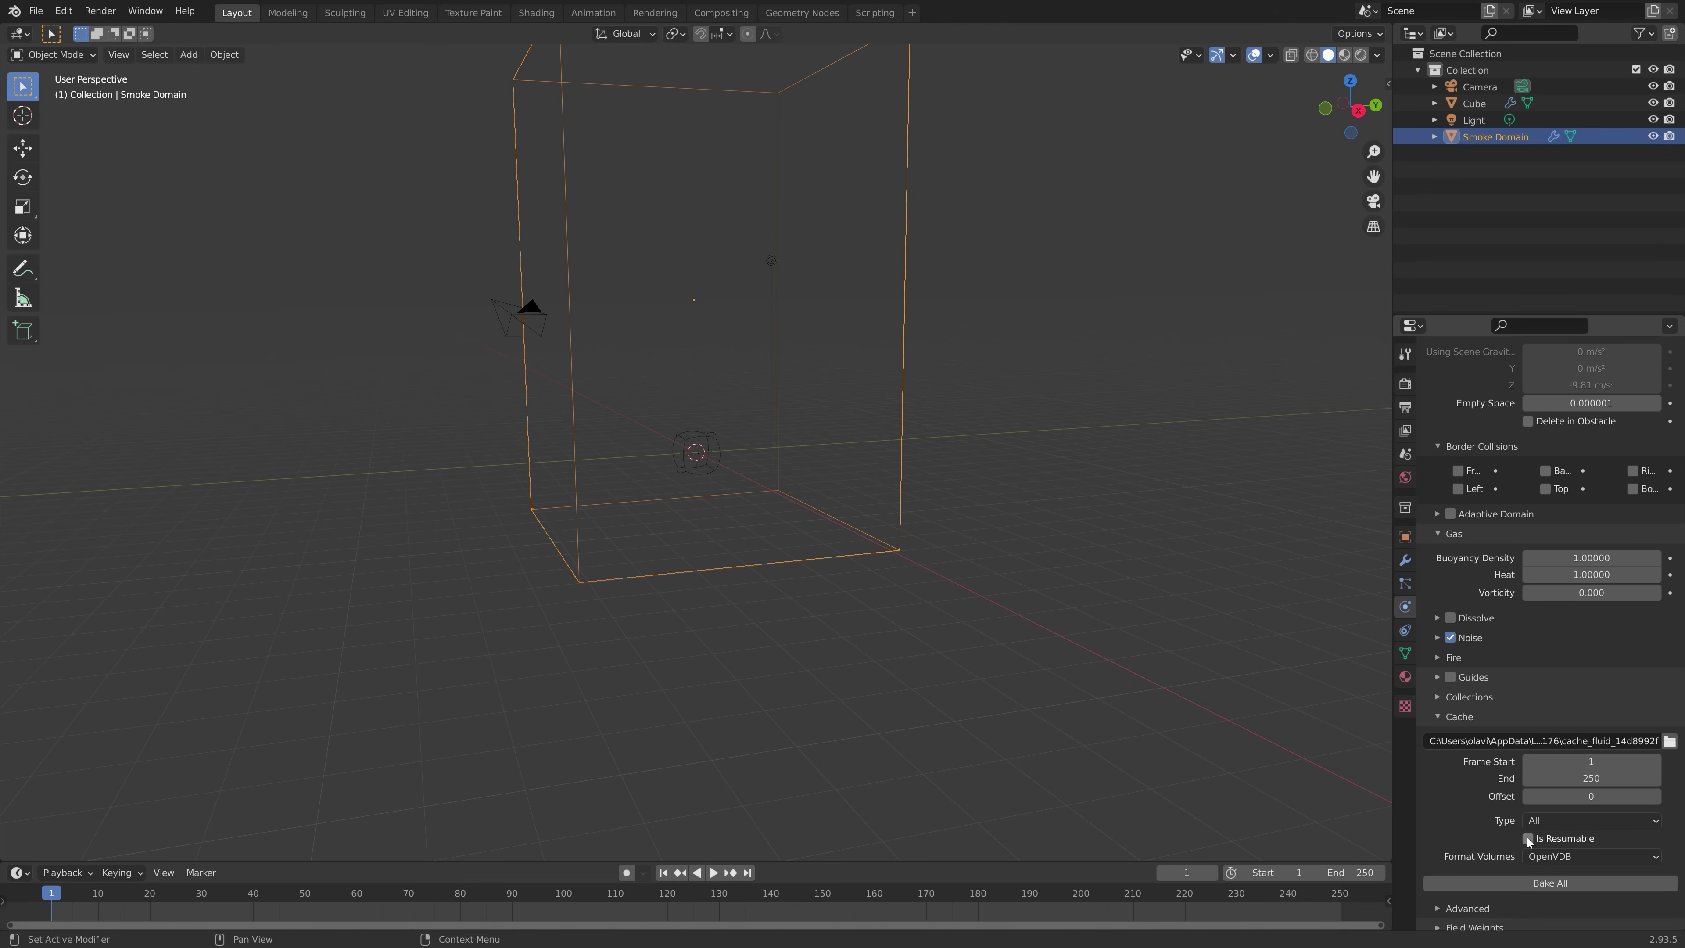
{"action": "scroll", "coordinate": [1515, 825], "scroll_direction": "down", "scroll_amount": 2}
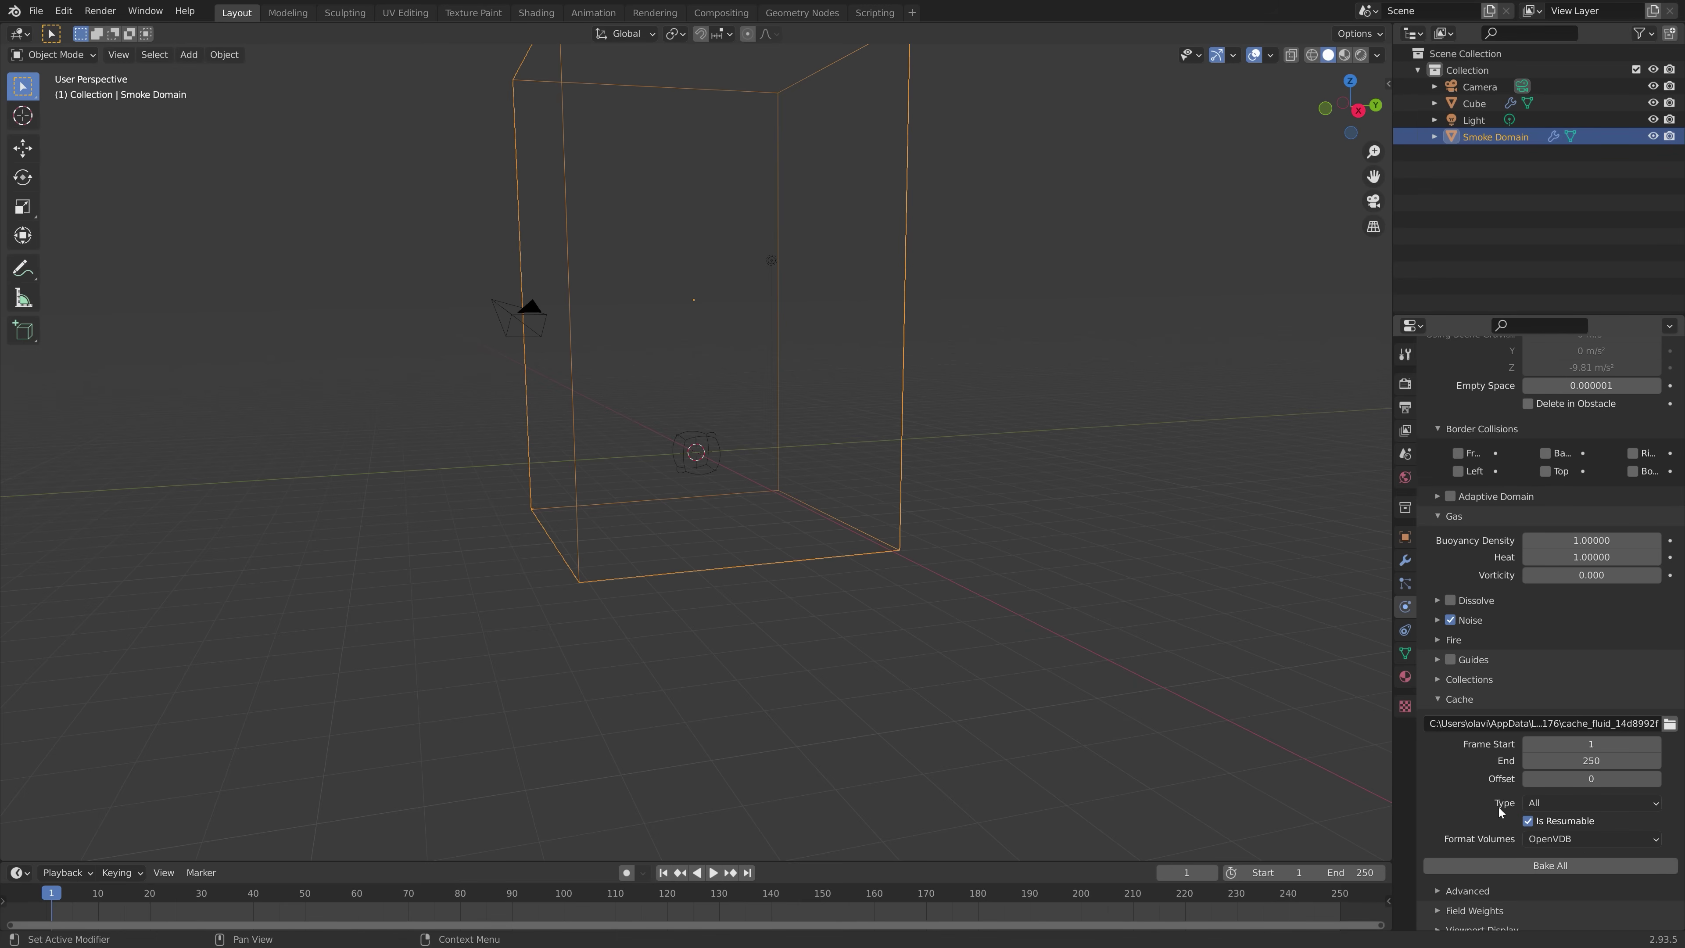
{"action": "left_click", "coordinate": [1505, 857]}
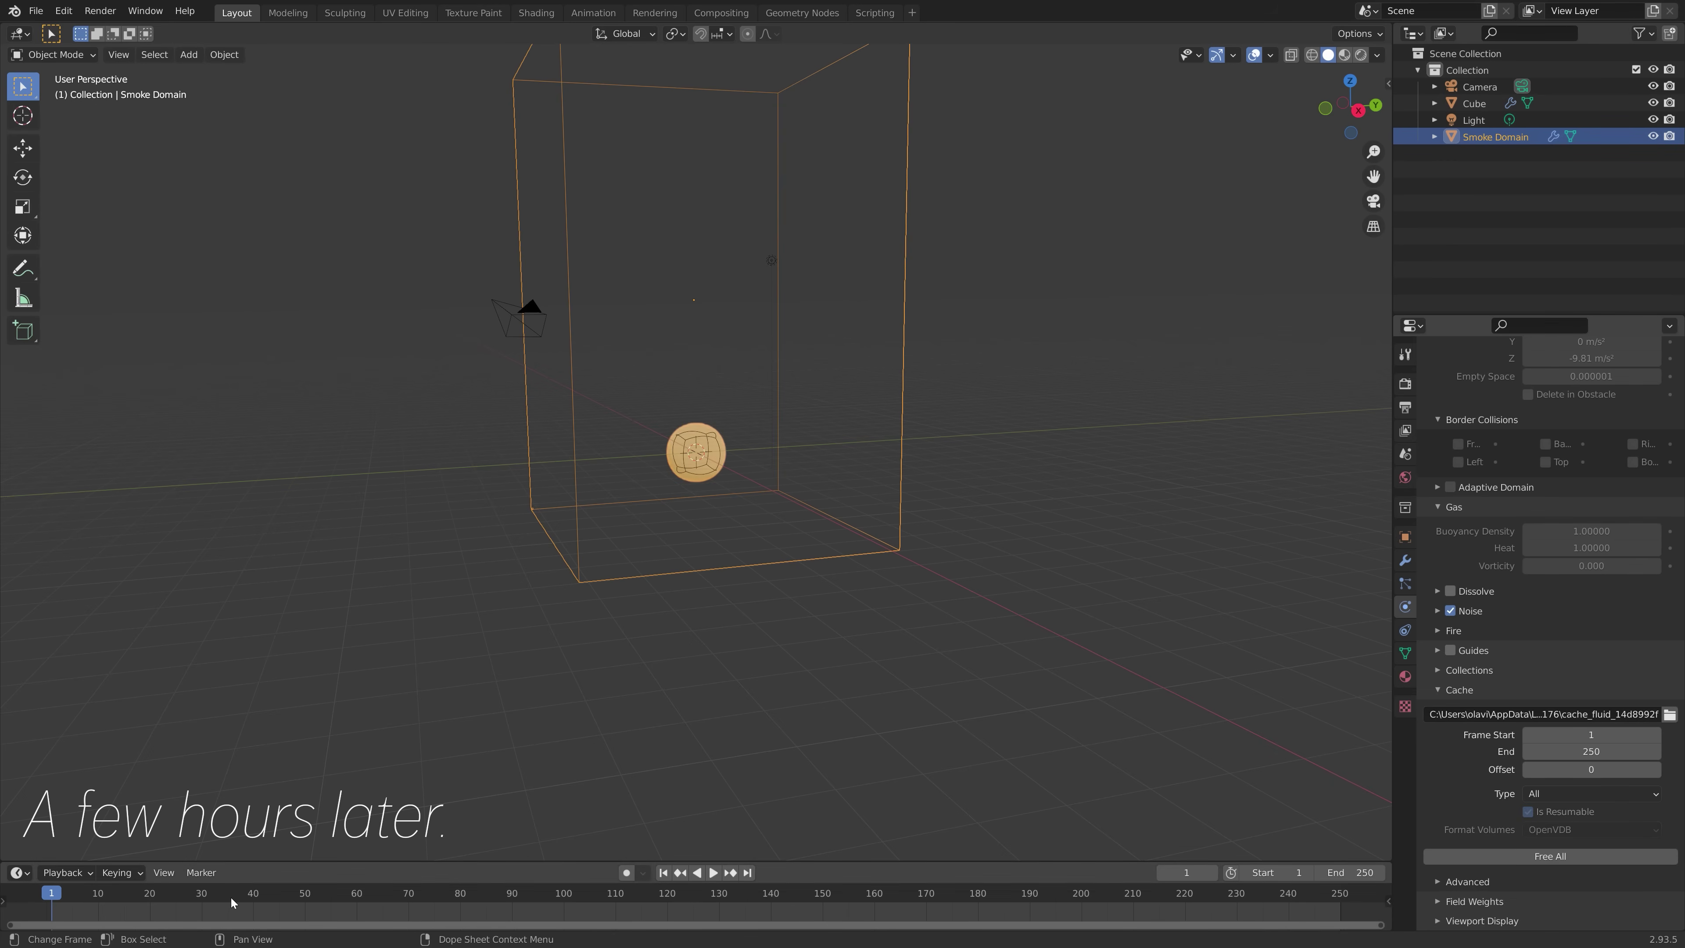
{"action": "left_click", "coordinate": [229, 892]}
{"action": "left_click", "coordinate": [470, 892]}
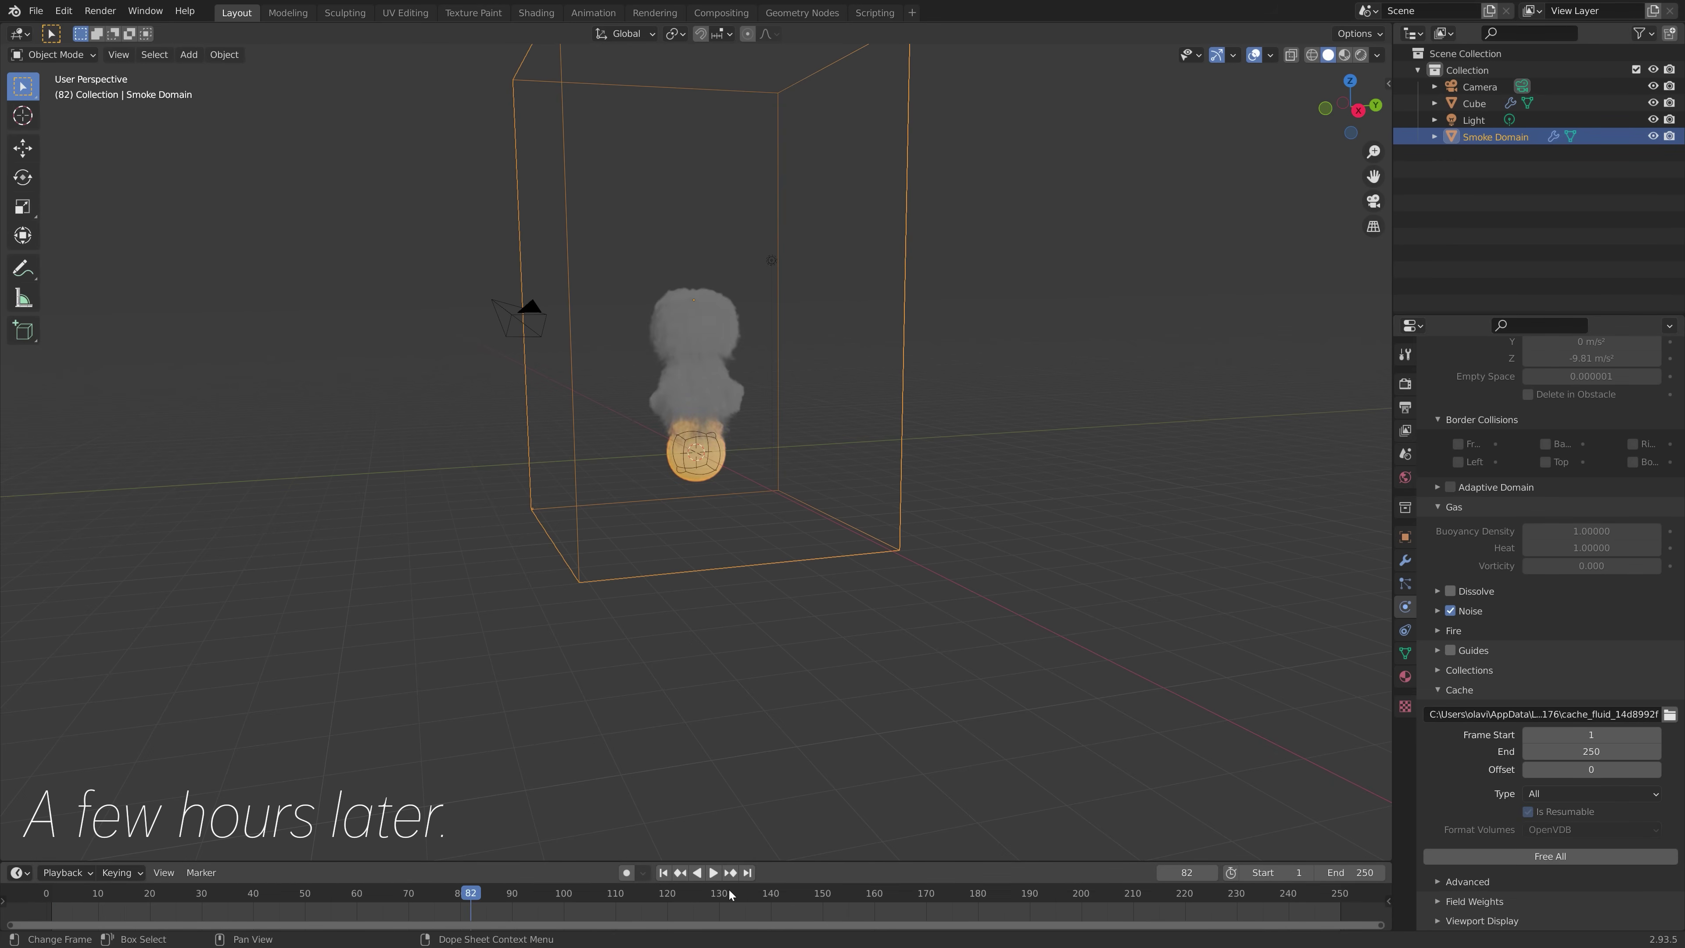
{"action": "left_click", "coordinate": [730, 893]}
Save the file as tut.blend
{"action": "key", "text": "ctrl+shift+s"}
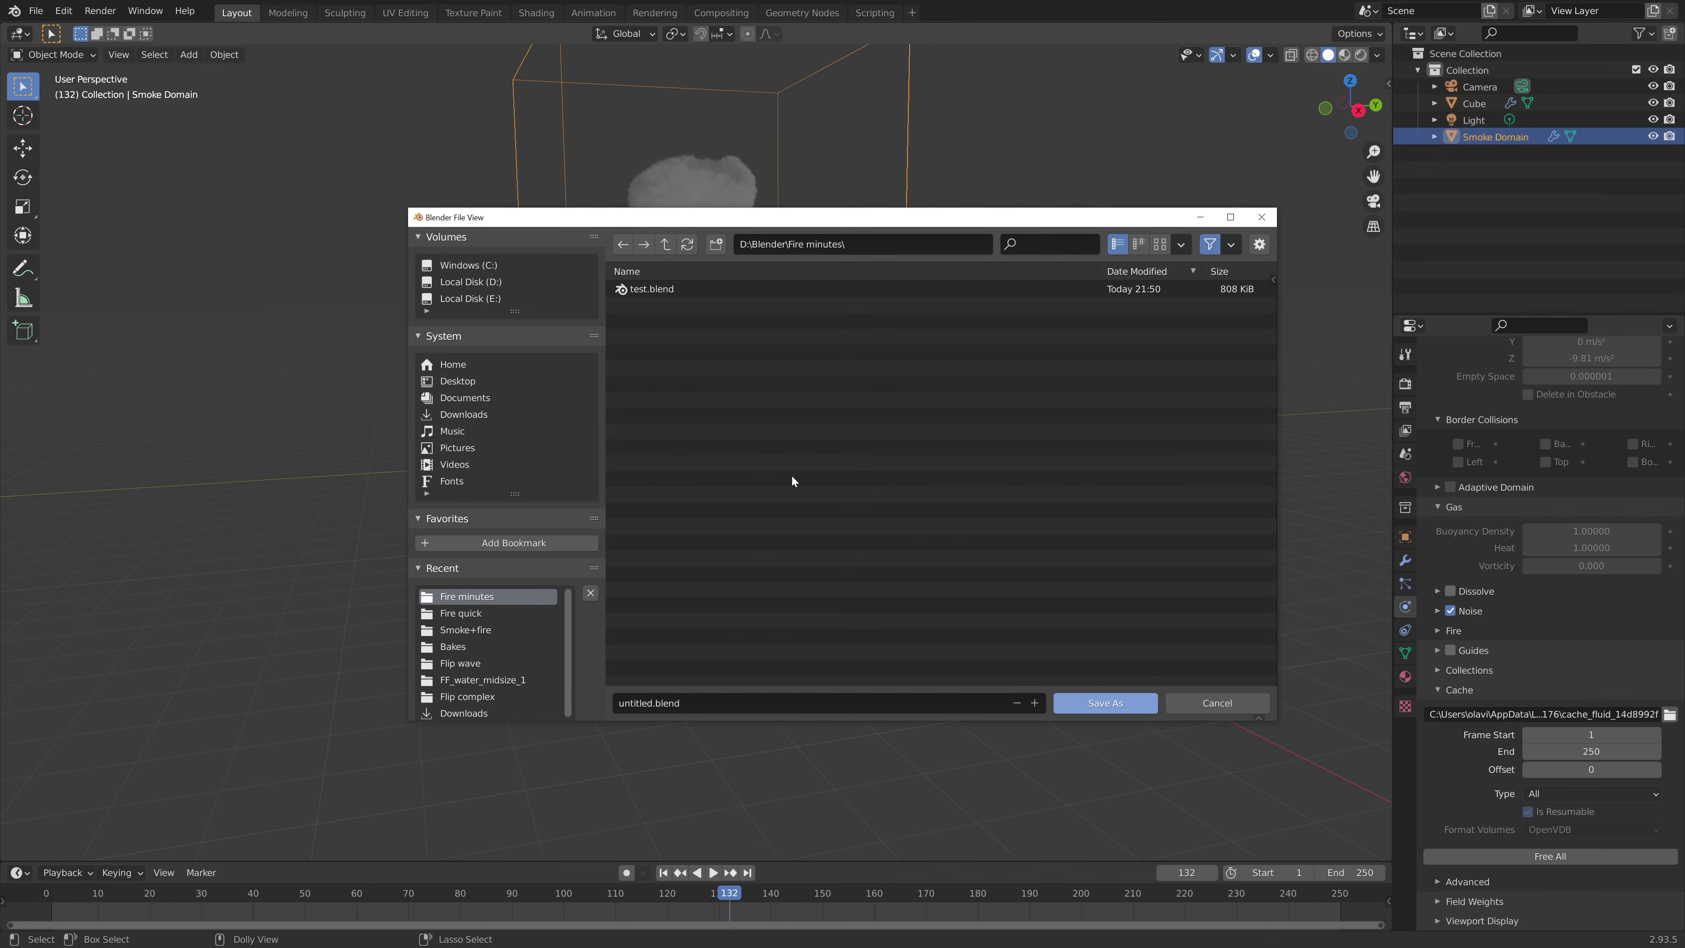
{"action": "left_click", "coordinate": [687, 702]}
{"action": "type", "text": "tut"}
{"action": "key", "text": "Return"}
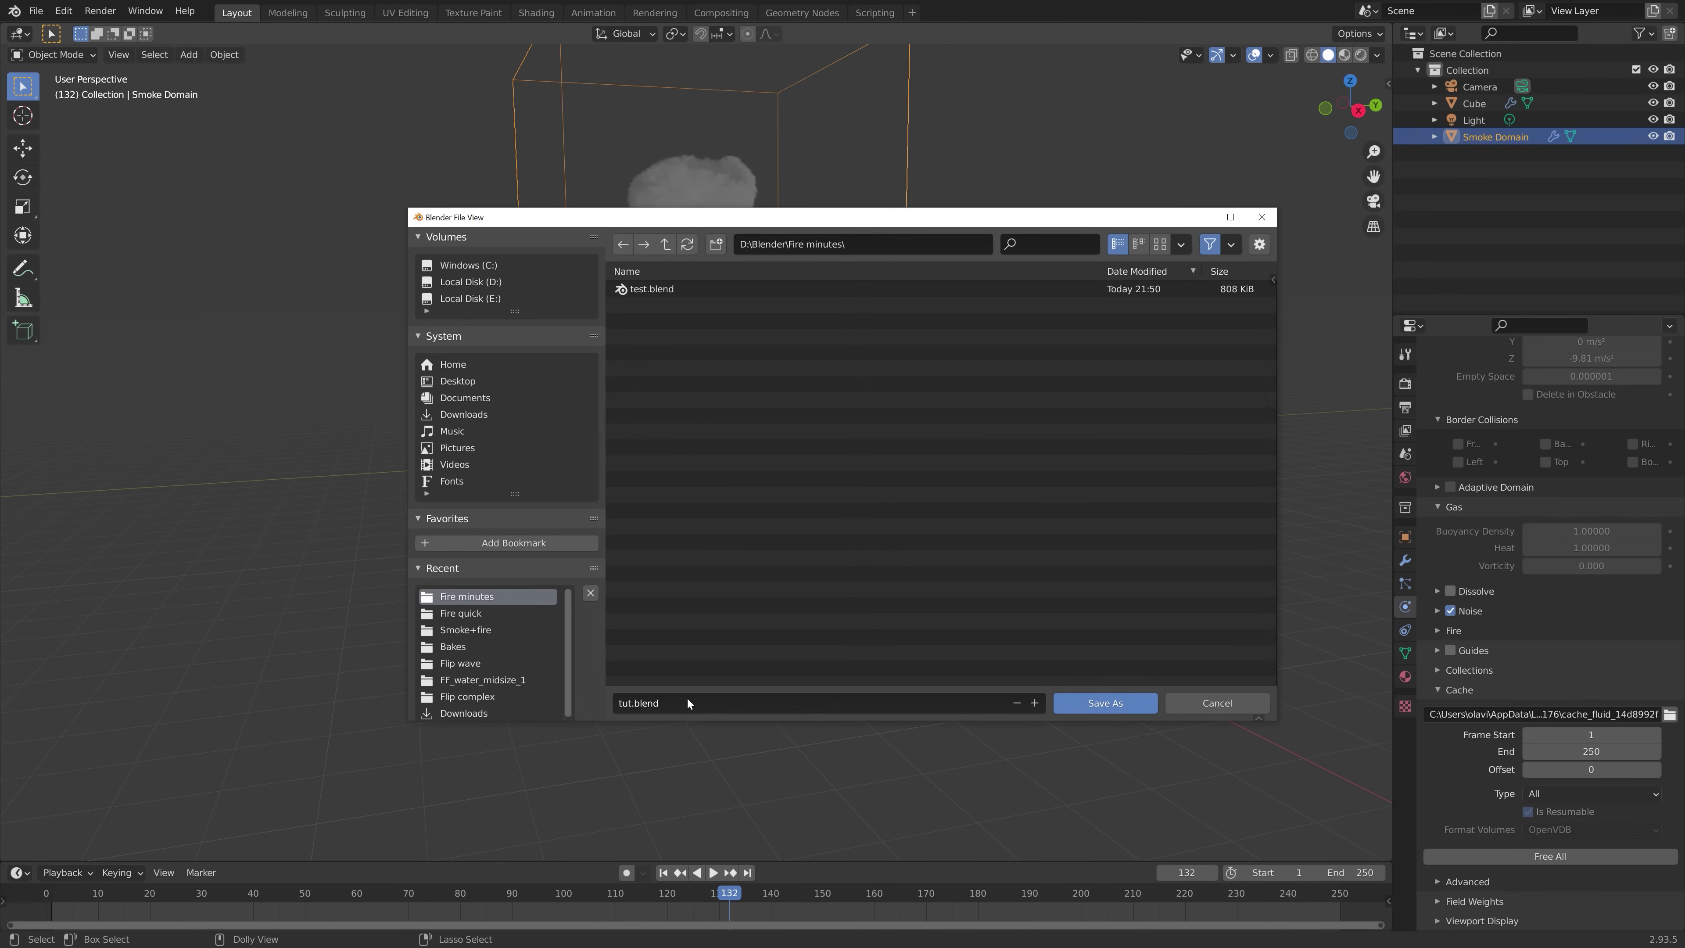
{"action": "left_click", "coordinate": [1107, 702]}
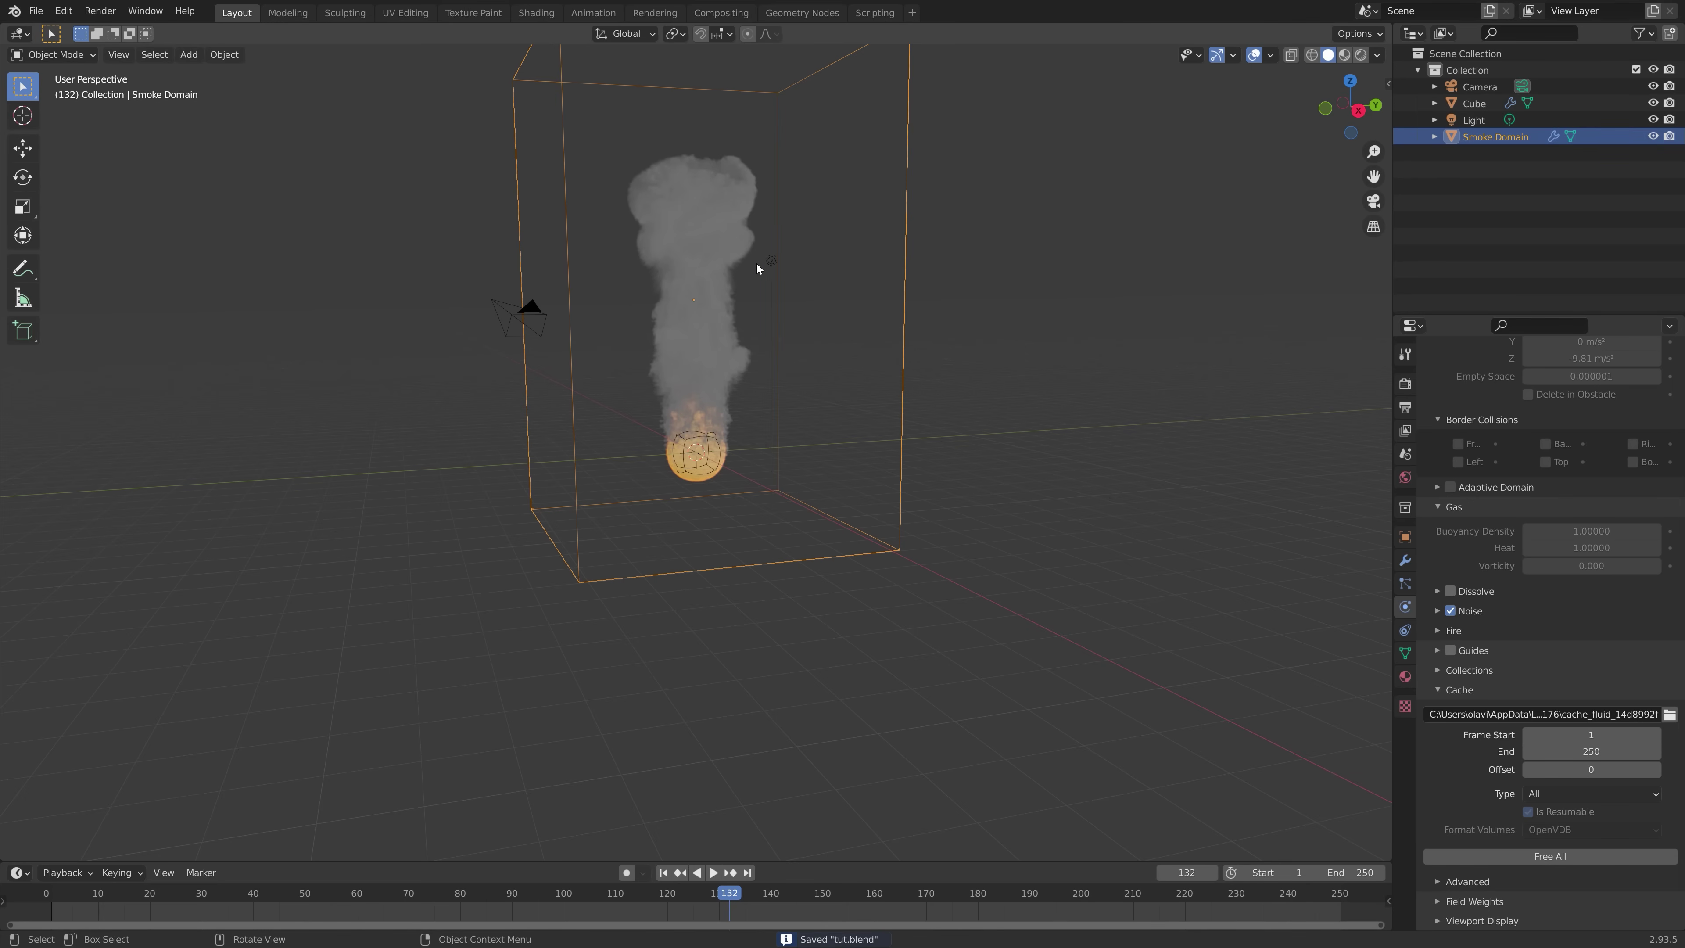
Make the scene light a Sun with strength 3.000 and check it in rendered shading
{"action": "left_click", "coordinate": [769, 259]}
{"action": "left_click", "coordinate": [1405, 604]}
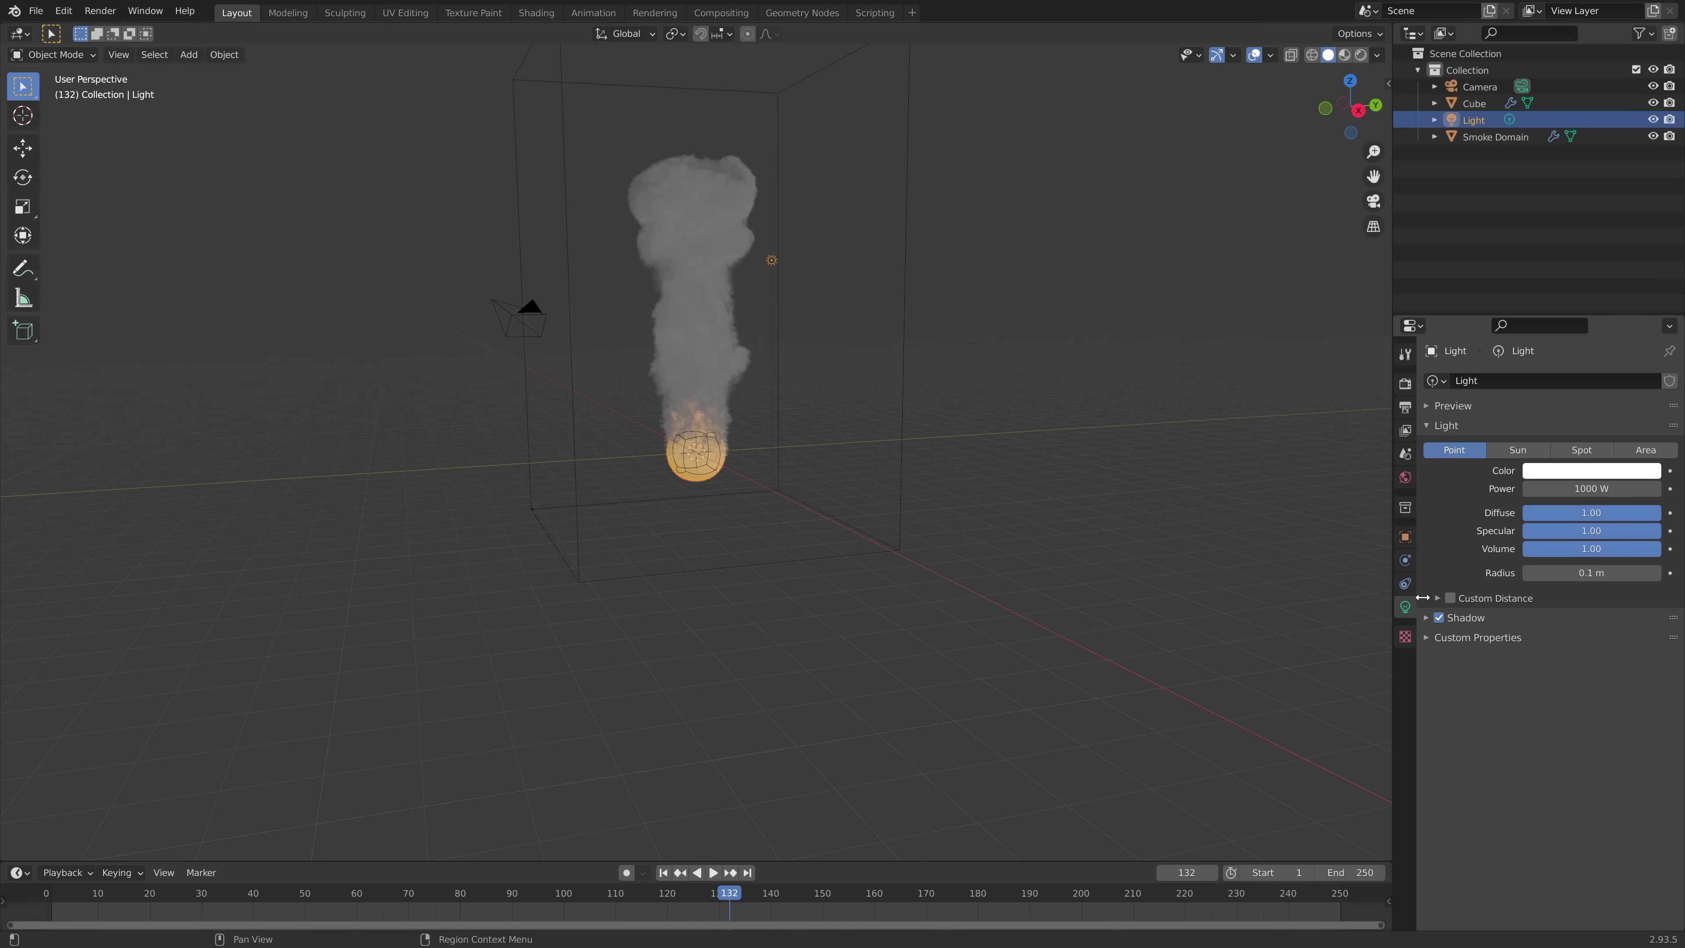
{"action": "left_click", "coordinate": [1517, 450]}
{"action": "left_click", "coordinate": [1590, 489]}
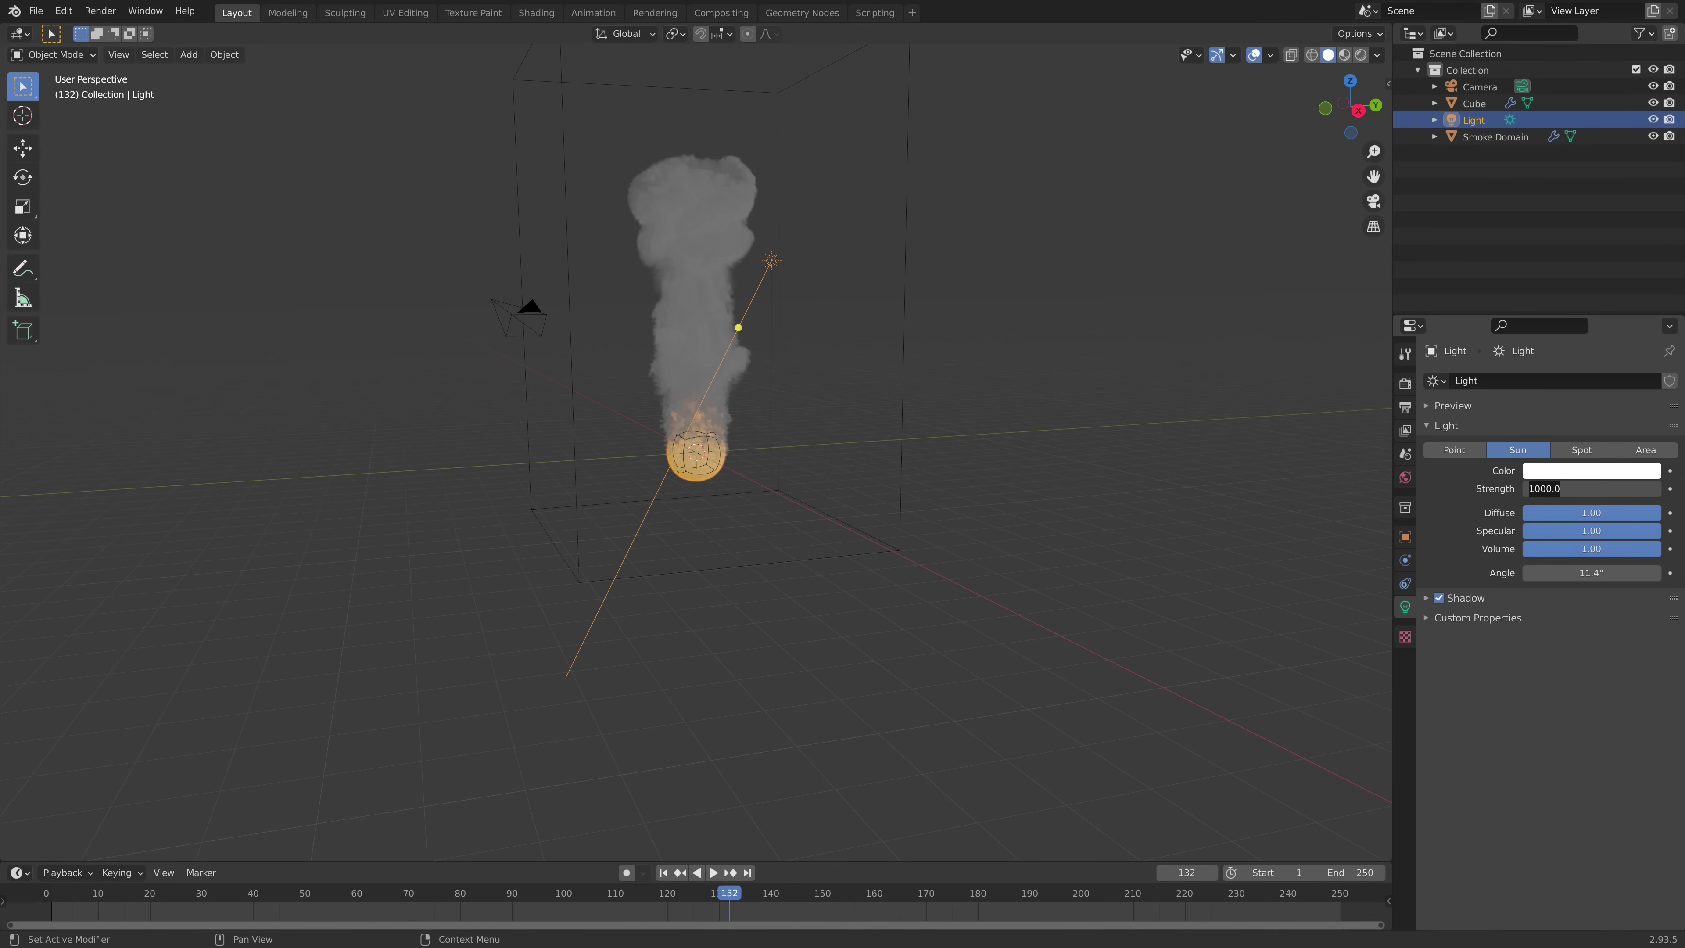
{"action": "type", "text": "3"}
{"action": "key", "text": "Return"}
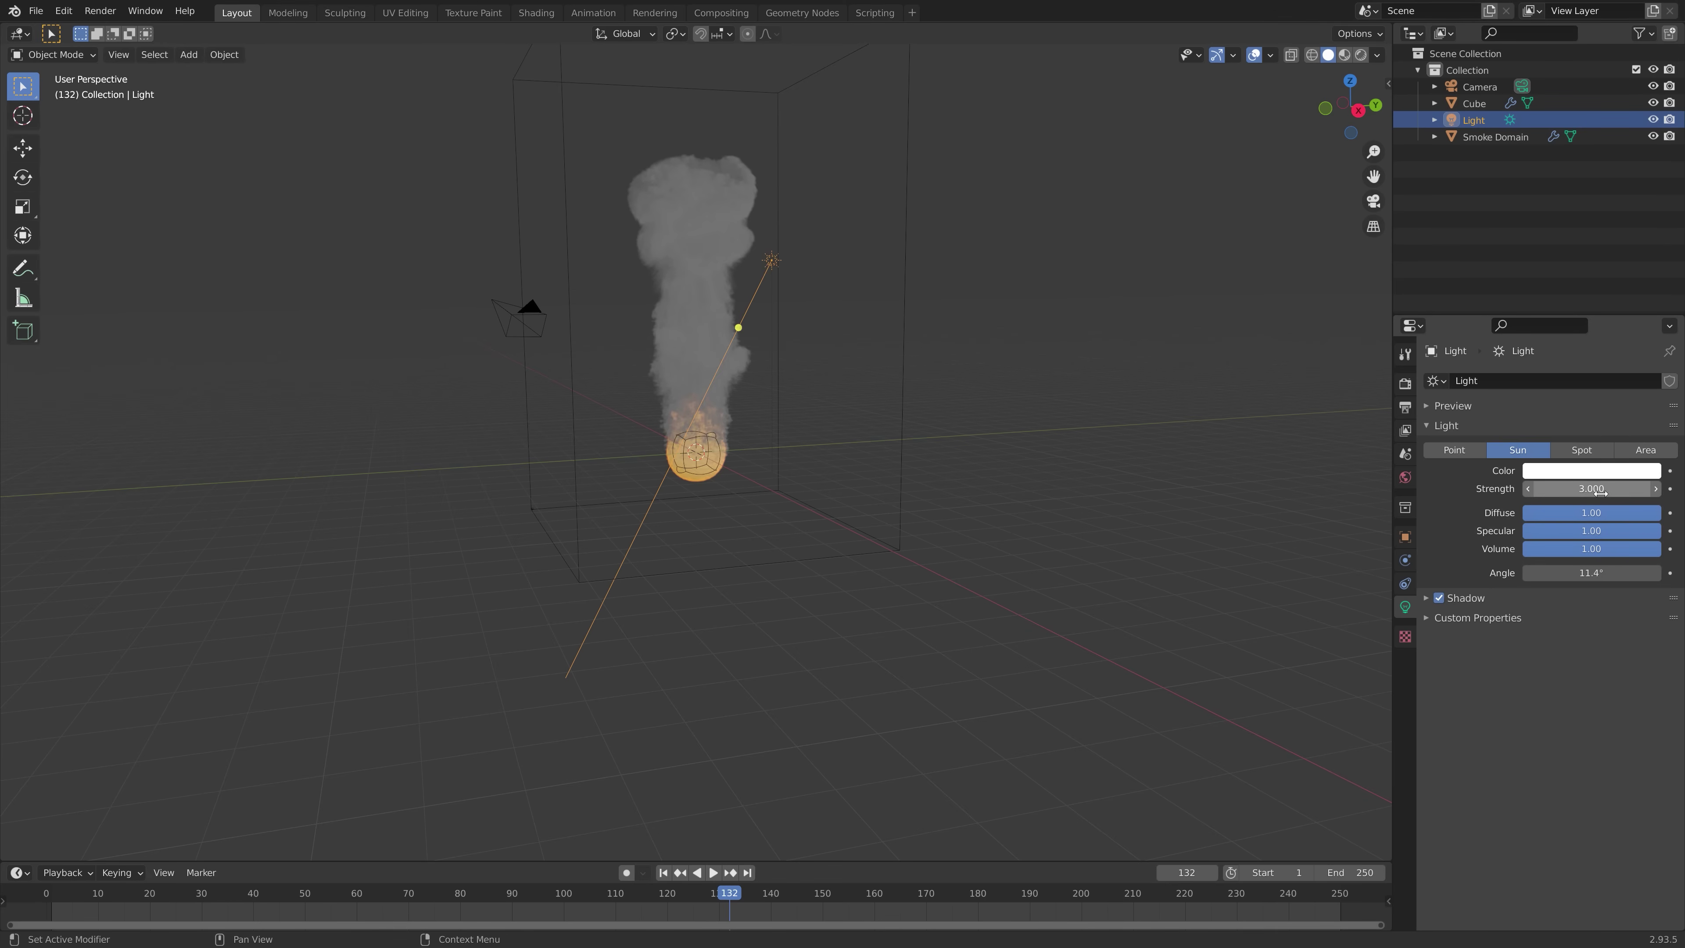
{"action": "left_click", "coordinate": [1361, 56]}
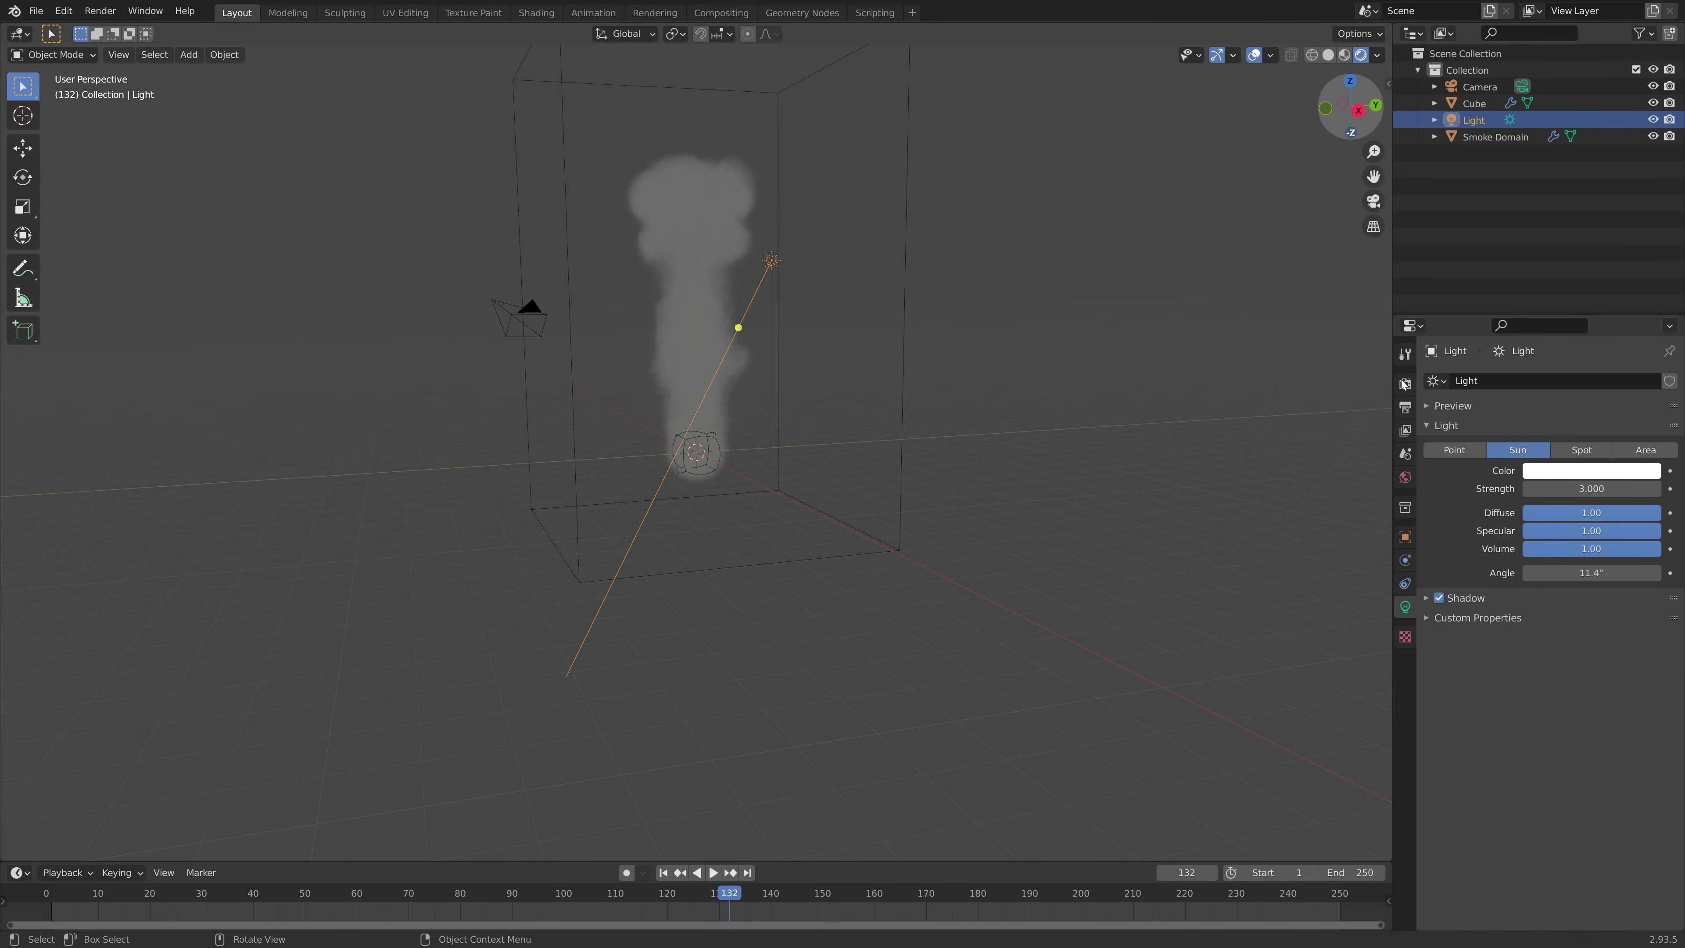
{"action": "left_click", "coordinate": [1328, 54]}
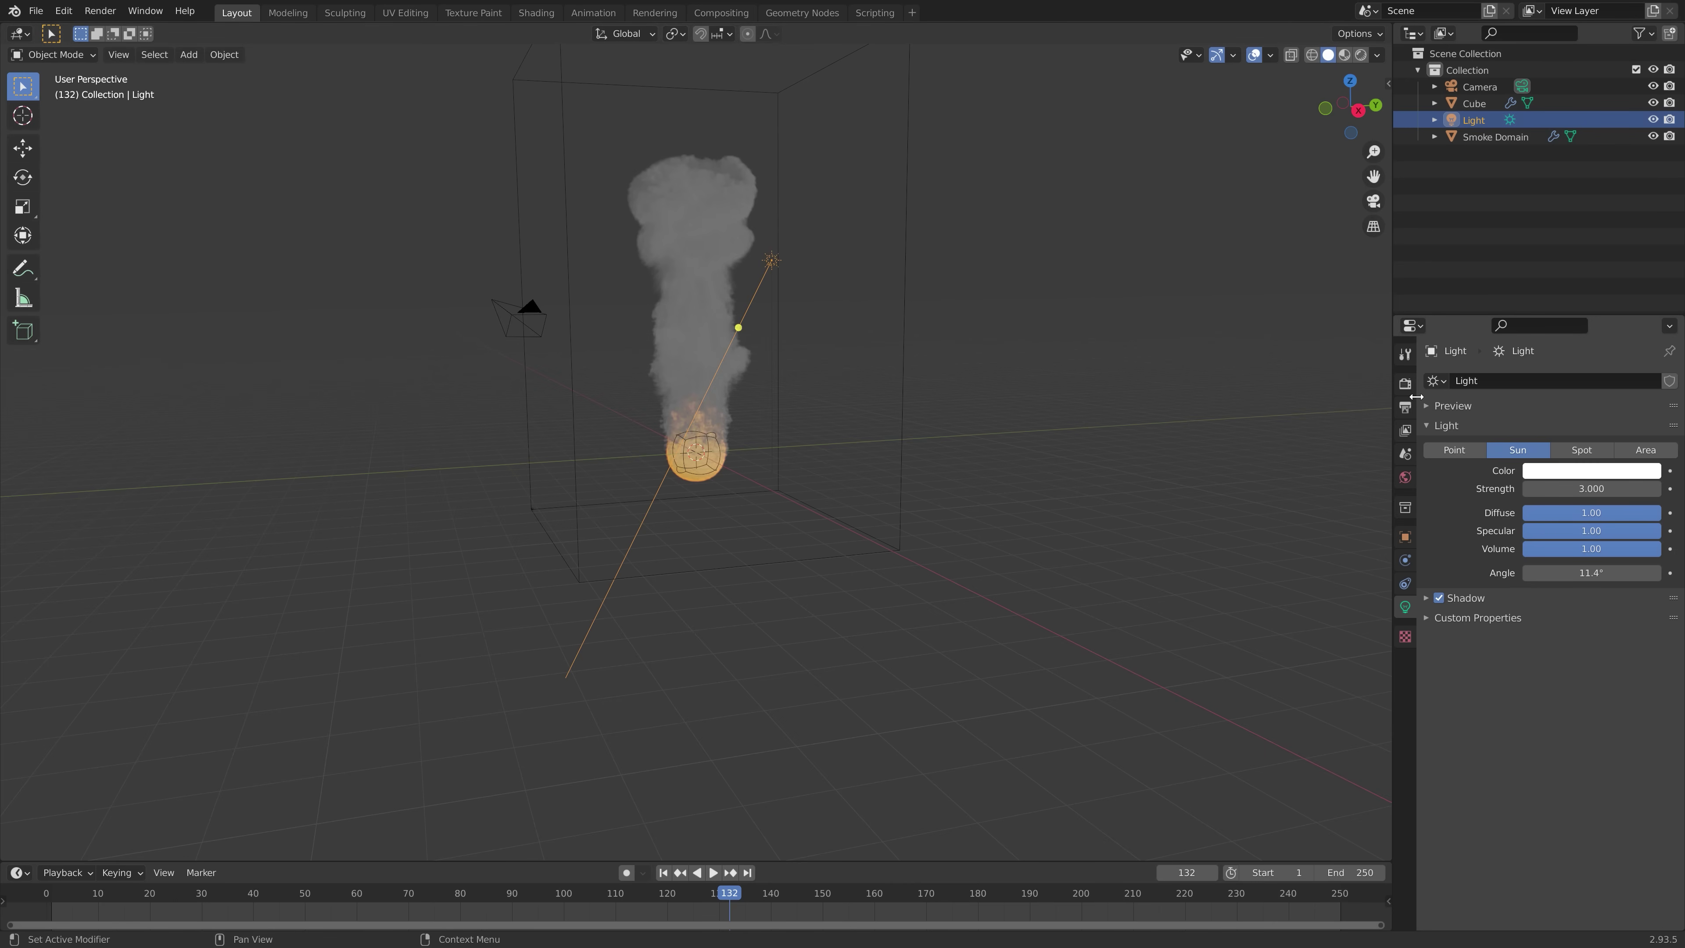
Set the render engine to Cycles with GPU Compute as the device
{"action": "left_click", "coordinate": [1405, 384]}
{"action": "left_click", "coordinate": [1569, 381]}
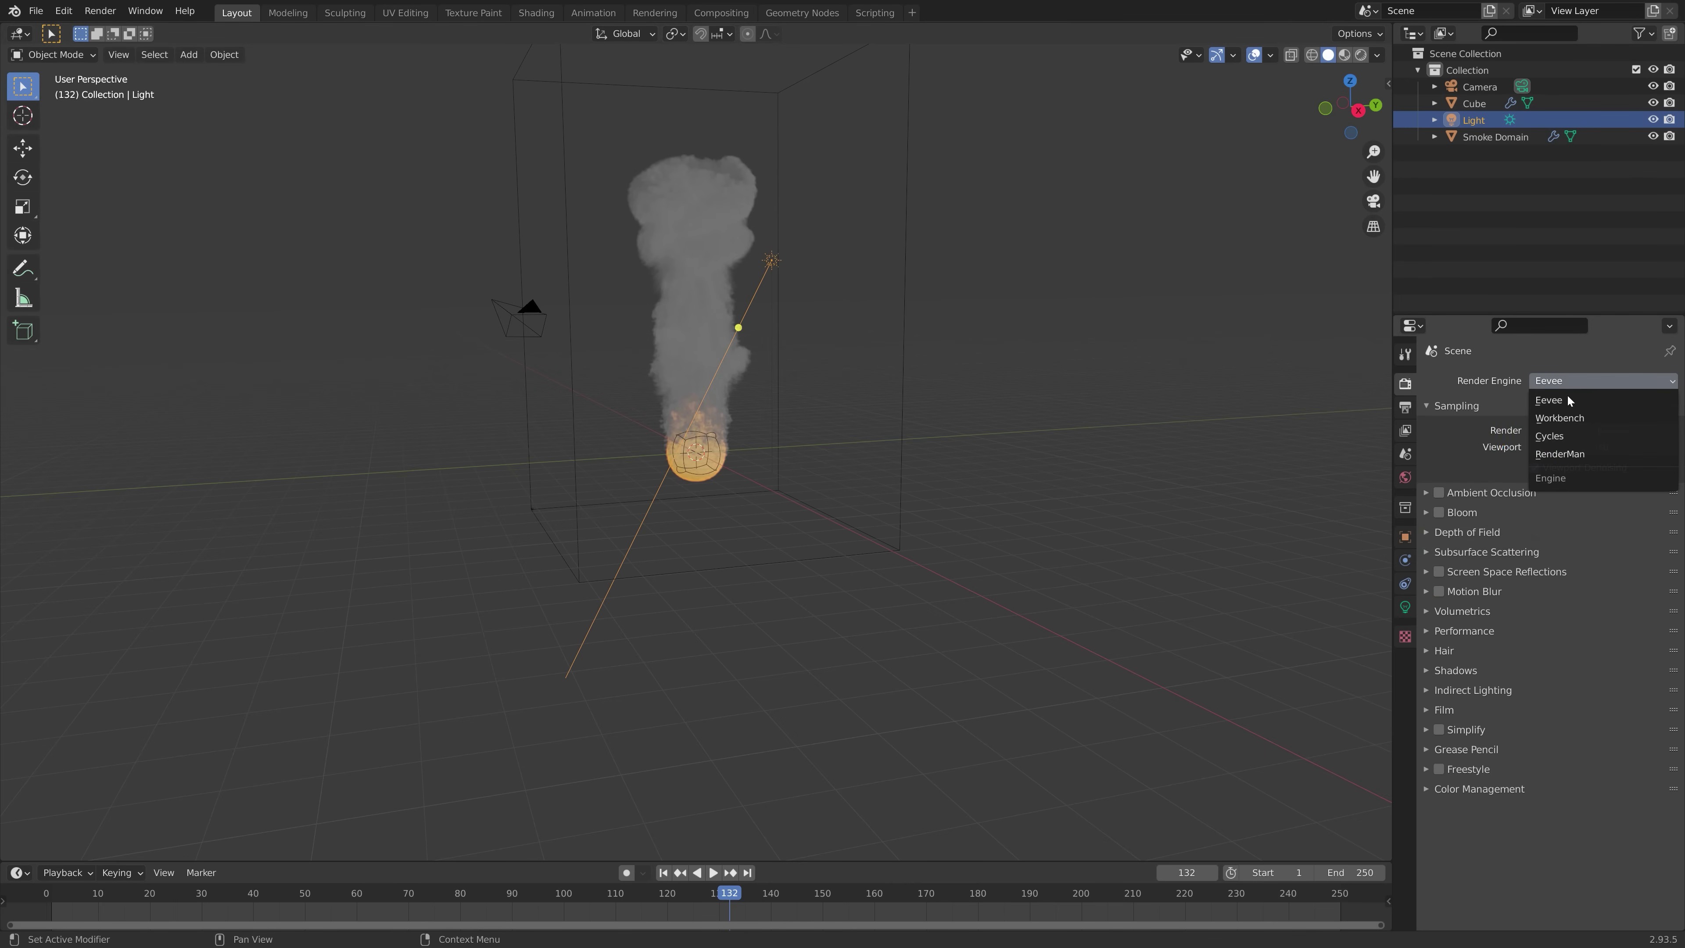
{"action": "left_click", "coordinate": [1569, 438]}
{"action": "left_click", "coordinate": [1563, 426]}
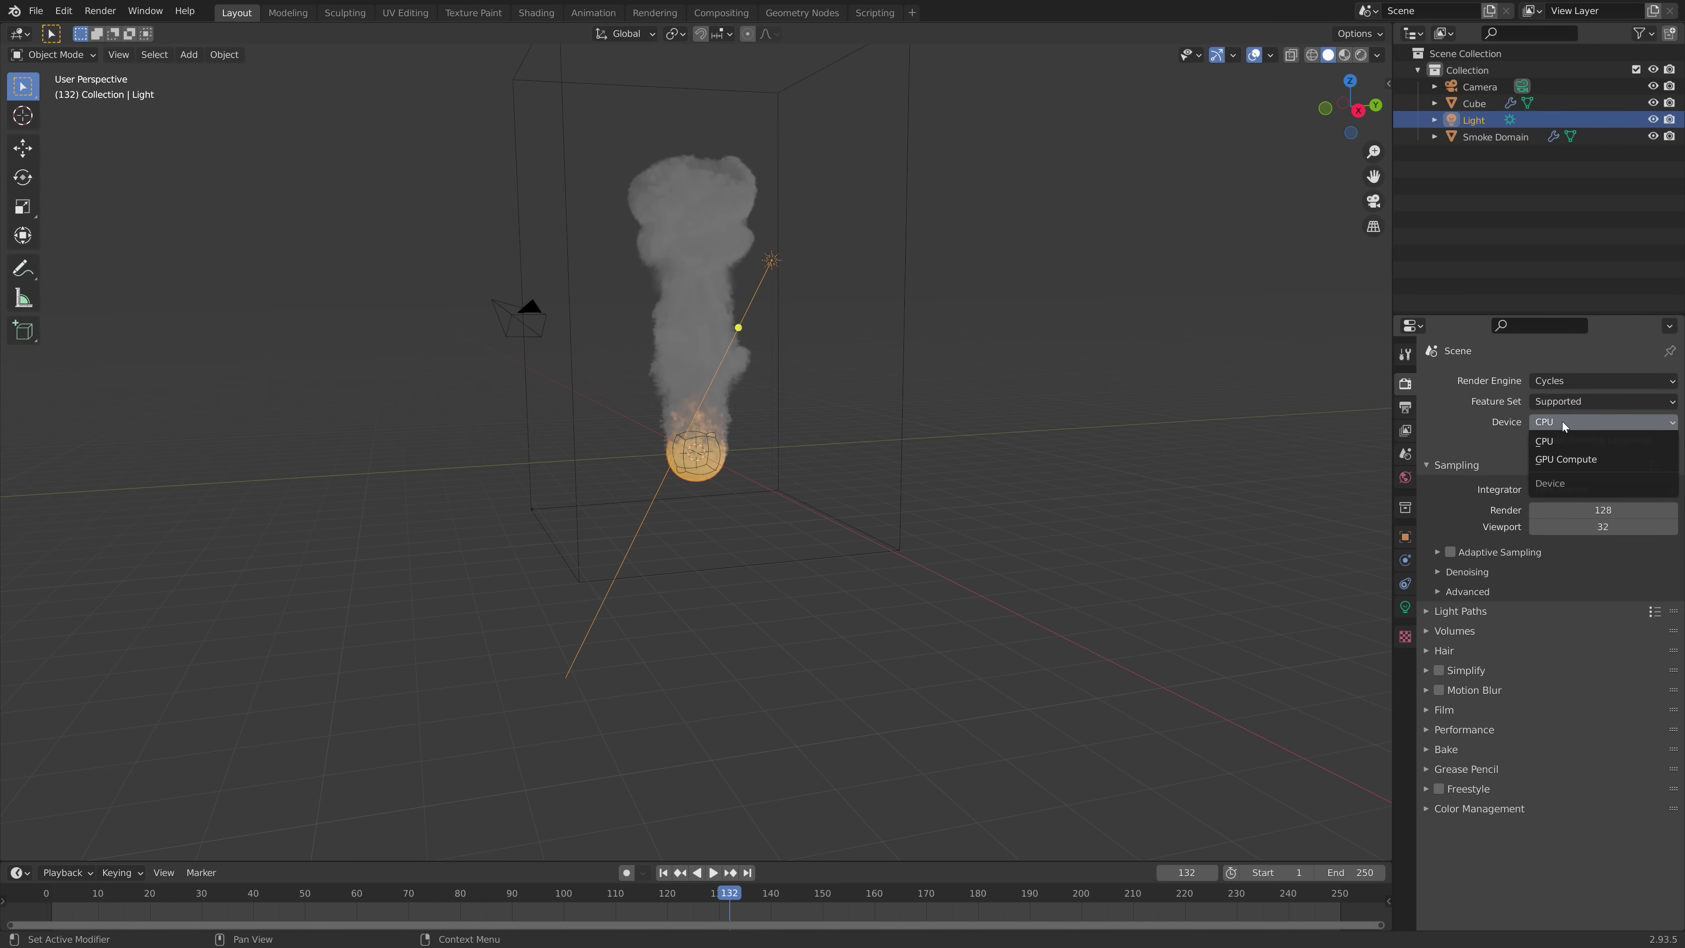
{"action": "left_click", "coordinate": [1563, 457]}
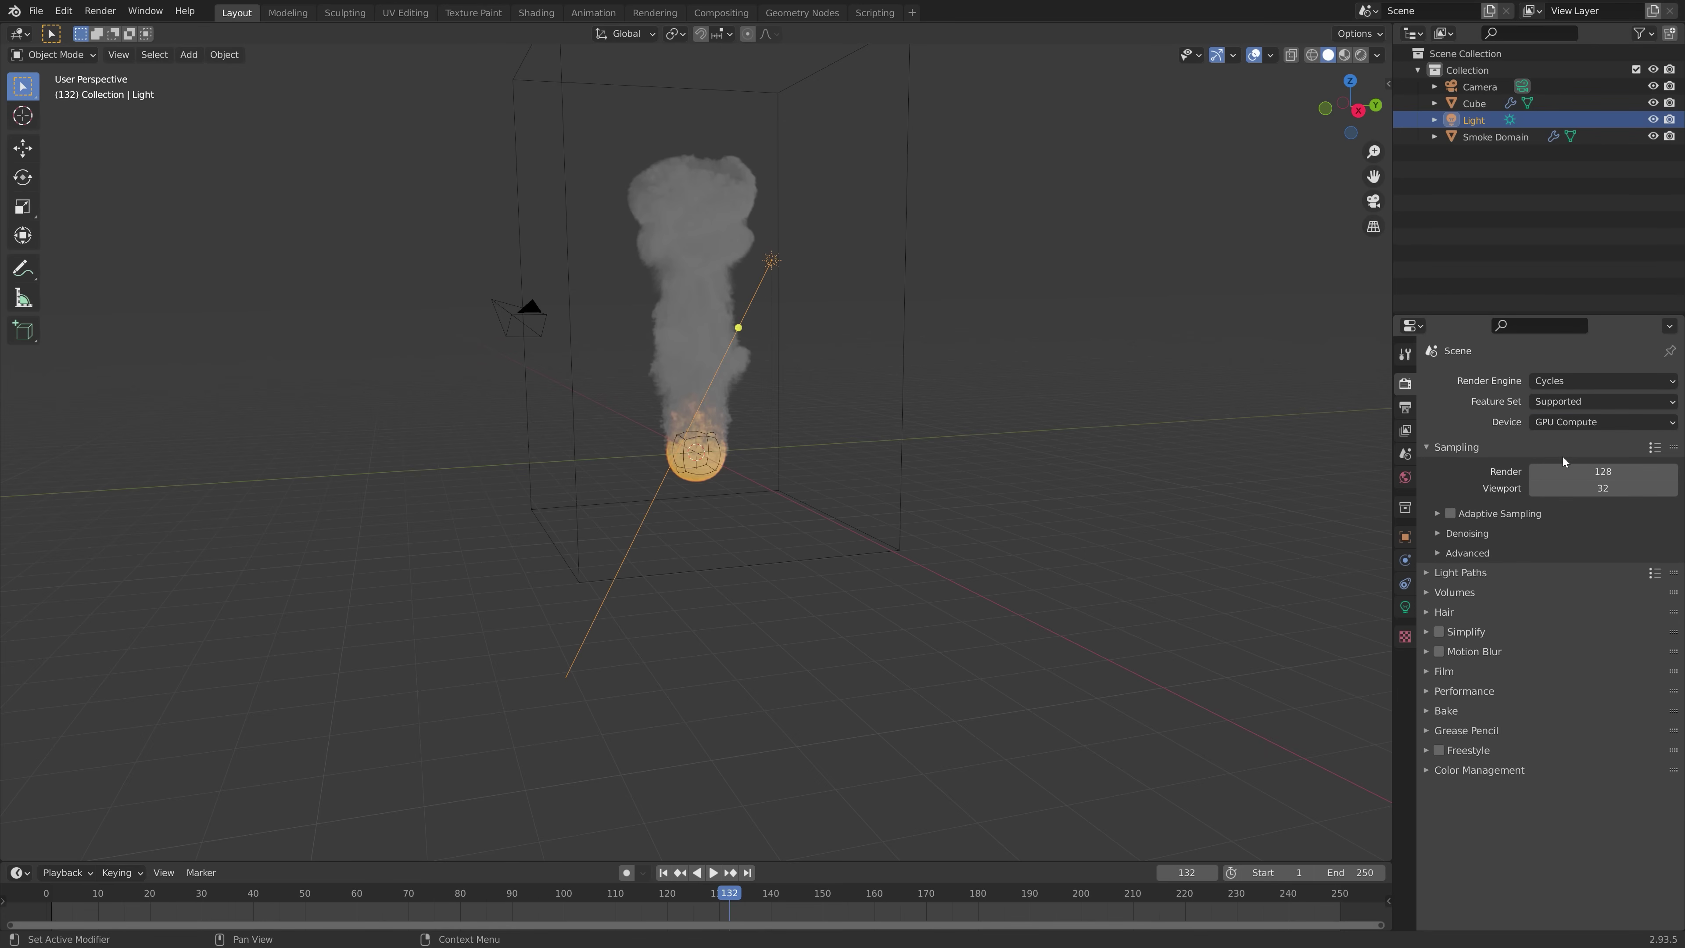
Preview the Cycles render, return to solid shading, and split the 3D viewport in two
{"action": "left_click", "coordinate": [1361, 57]}
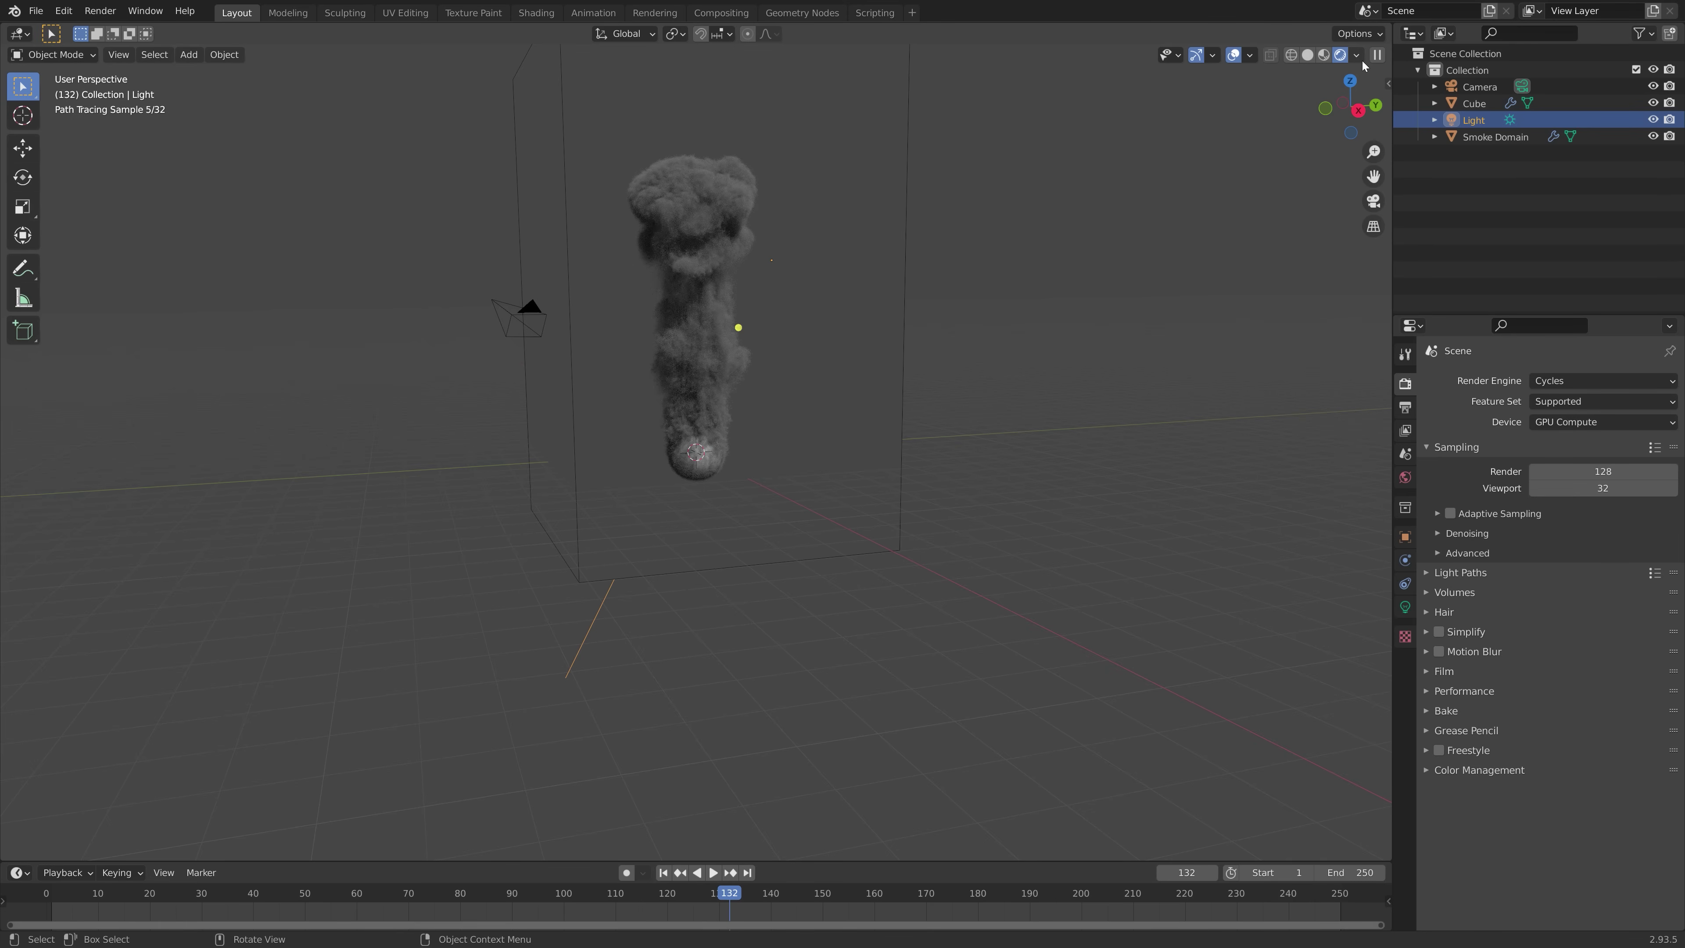
{"action": "left_click", "coordinate": [1308, 55]}
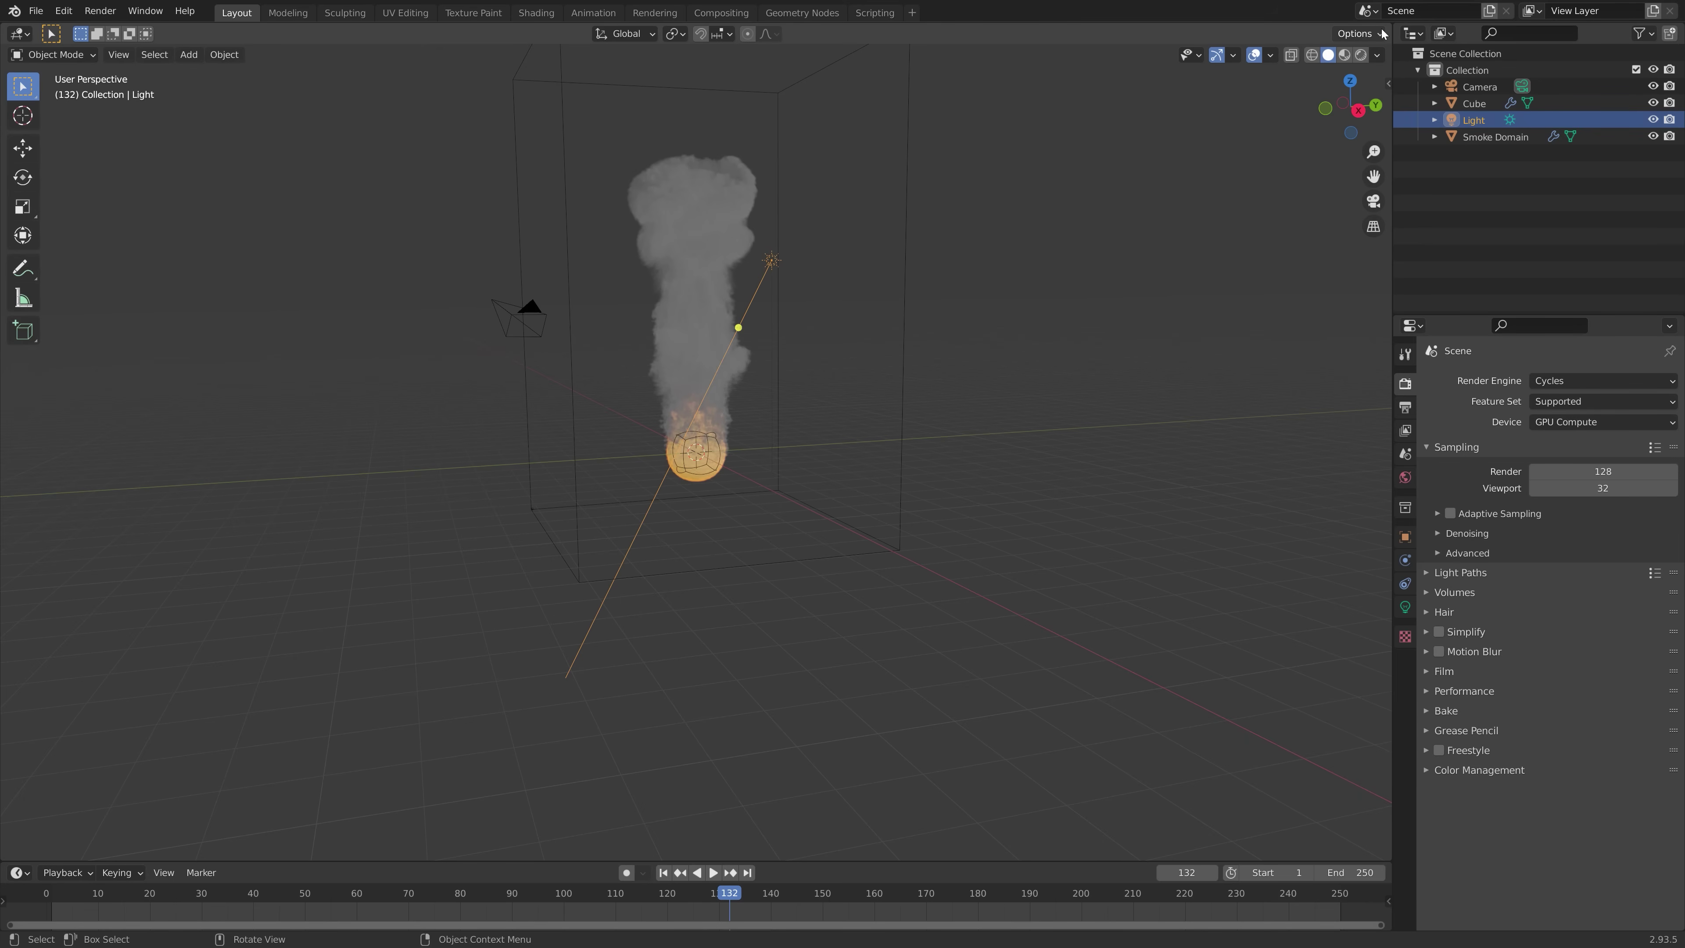
{"action": "left_click_drag", "start_coordinate": [1390, 30], "coordinate": [697, 70]}
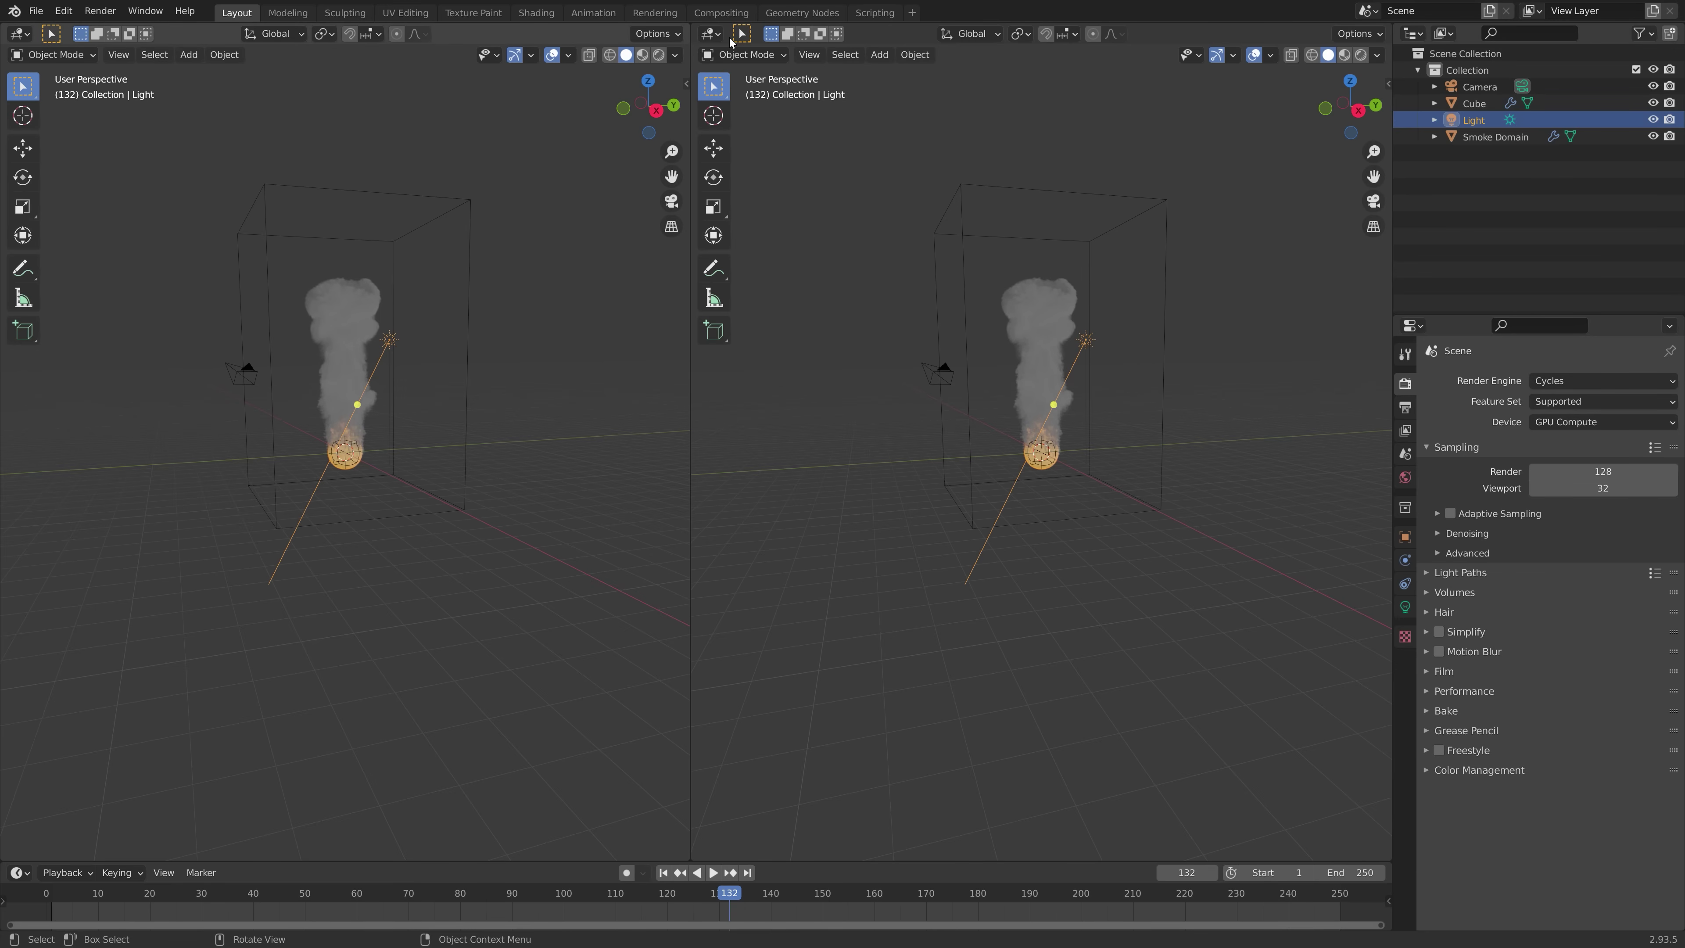
Turn the new area into a Shader Editor showing the Smoke Domain Material's nodes
{"action": "left_click", "coordinate": [711, 34]}
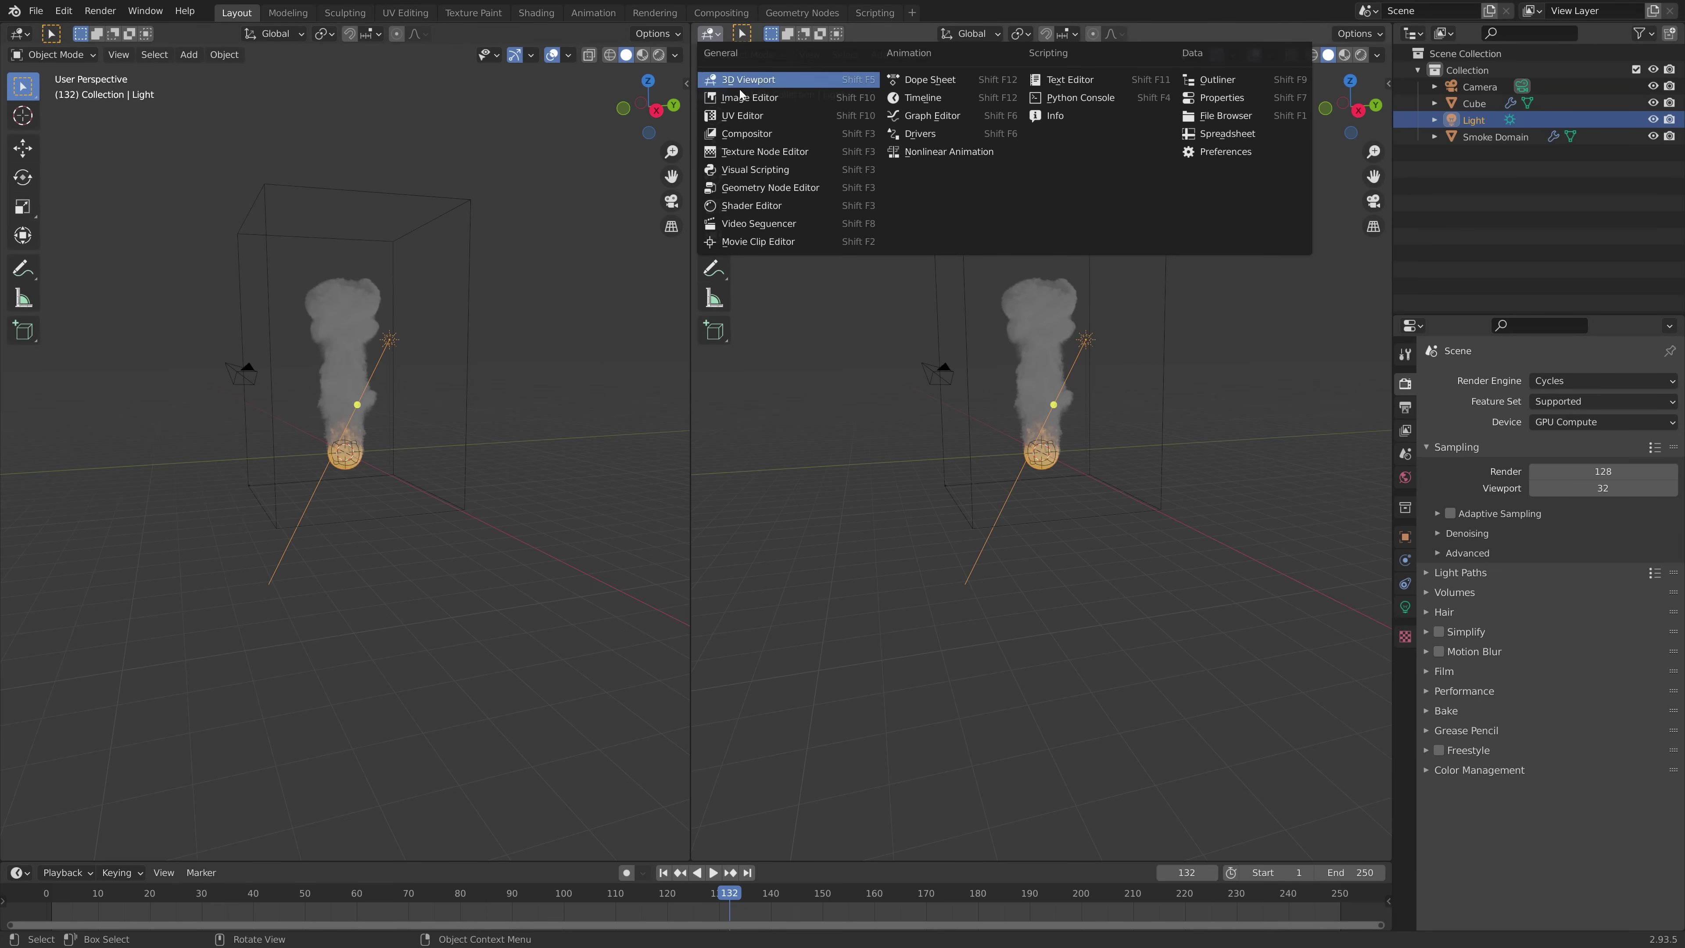
{"action": "left_click", "coordinate": [742, 205]}
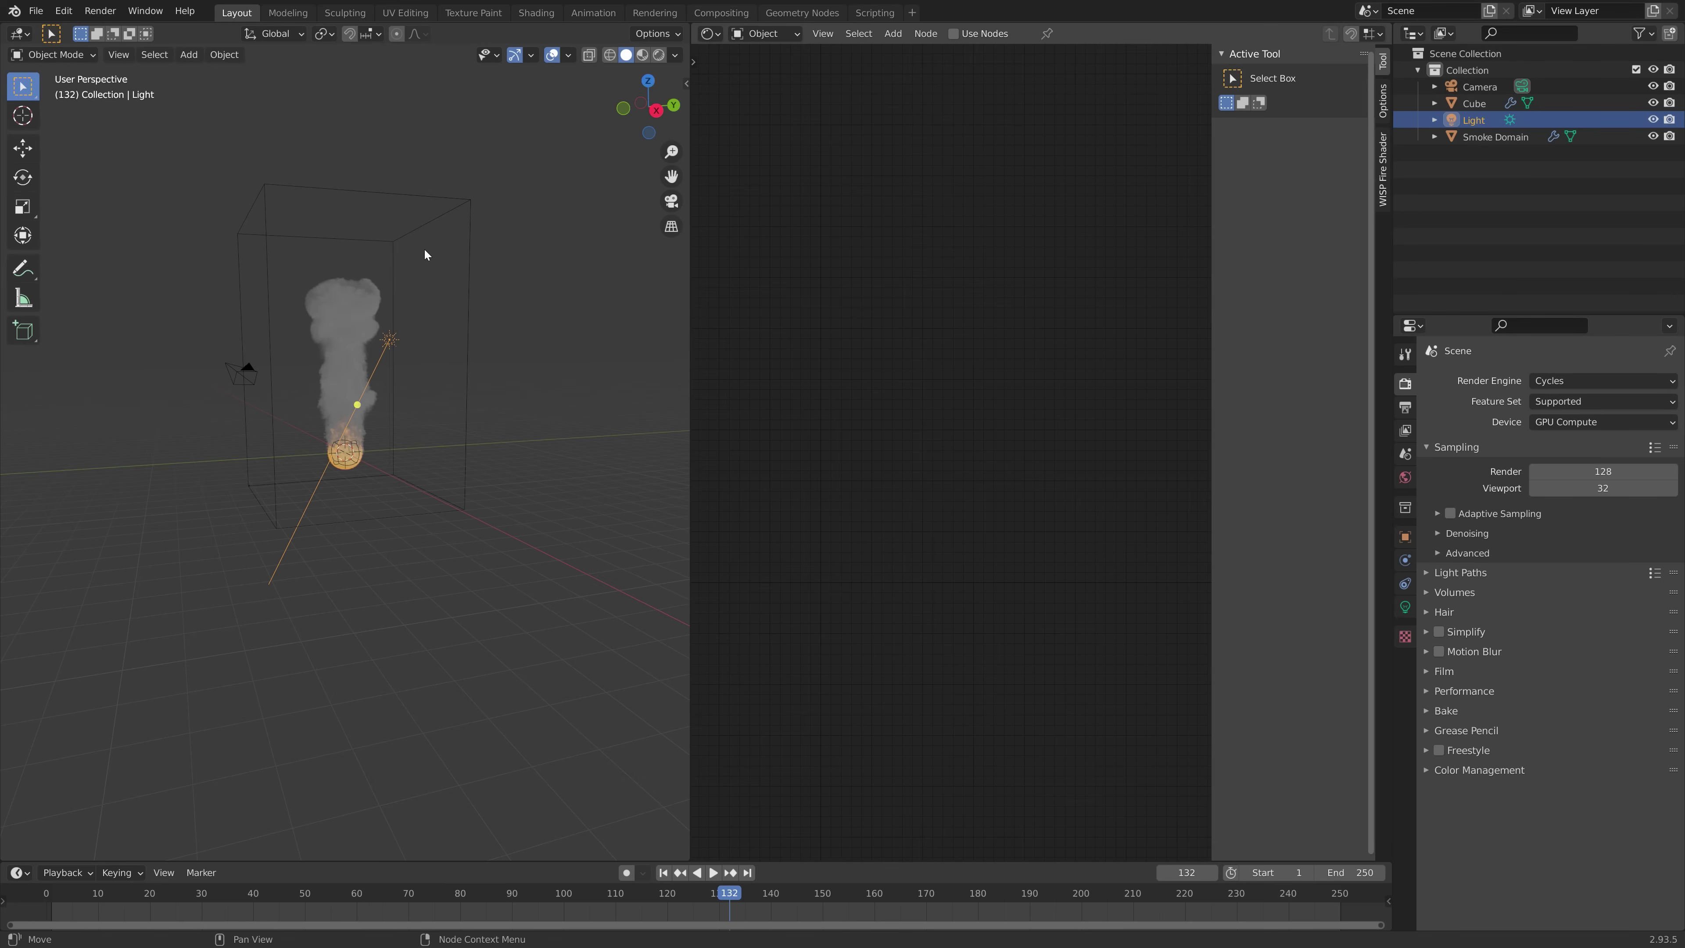
{"action": "left_click", "coordinate": [453, 196]}
{"action": "middle_click_drag", "start_coordinate": [1094, 507], "coordinate": [868, 417]}
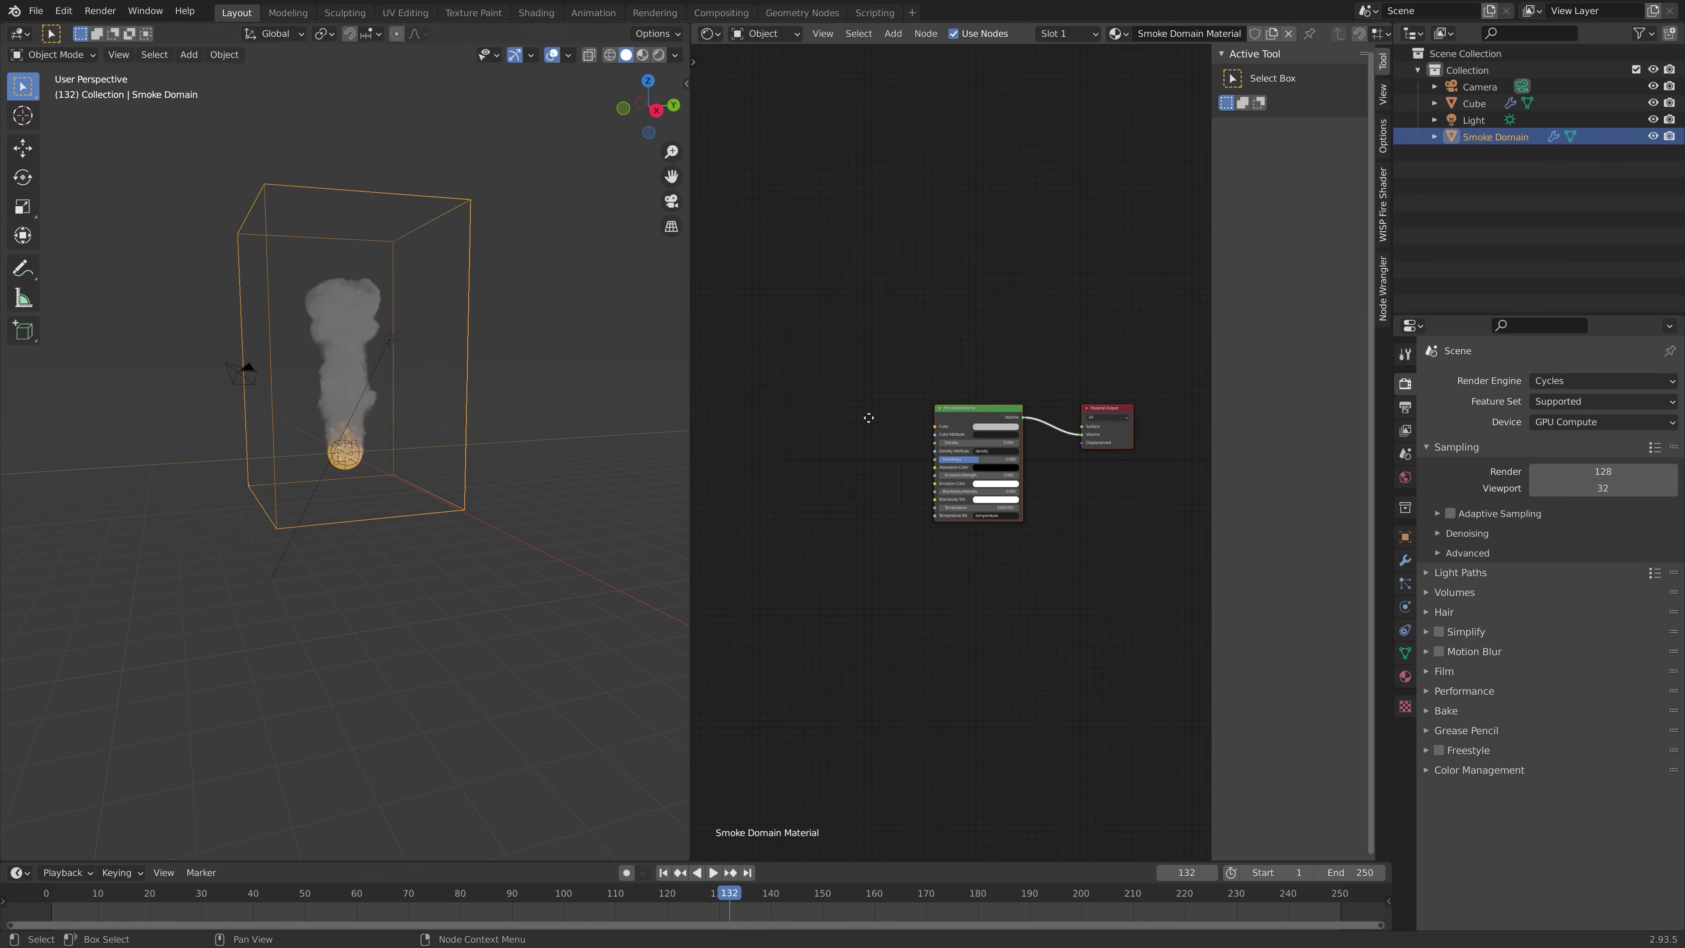
Insert an Add Shader node on the link between Principled Volume and Material Output
{"action": "scroll", "coordinate": [1046, 545], "scroll_direction": "up", "scroll_amount": 2}
{"action": "left_click", "coordinate": [1026, 511]}
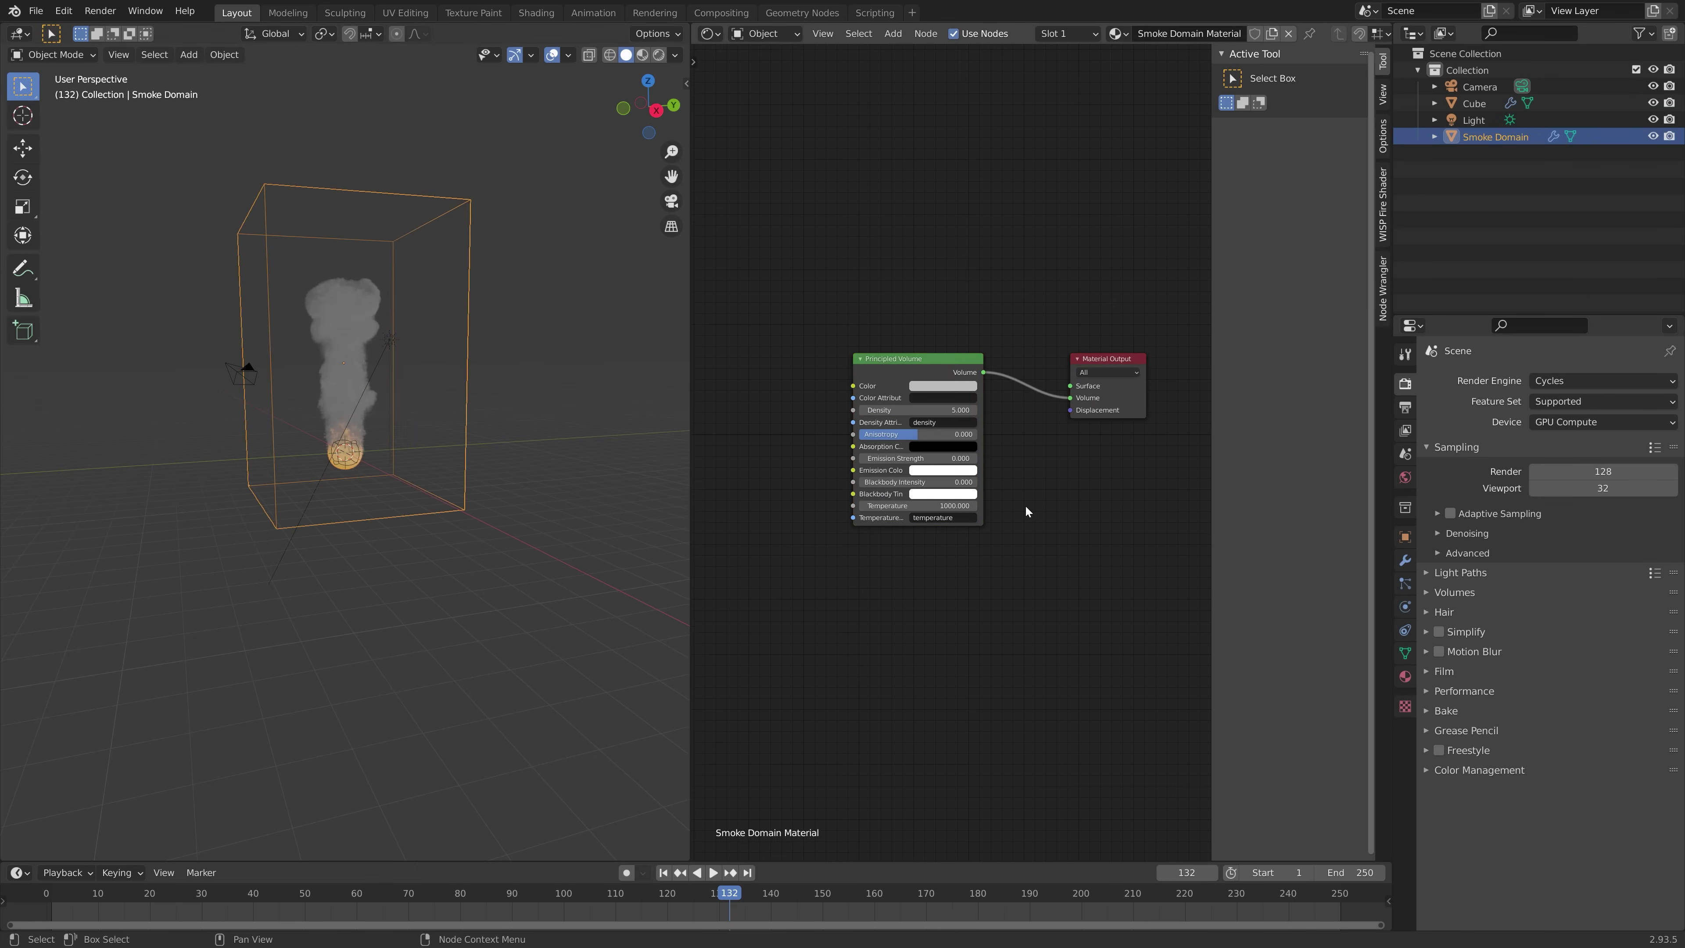
{"action": "left_click_drag", "start_coordinate": [953, 370], "coordinate": [916, 290]}
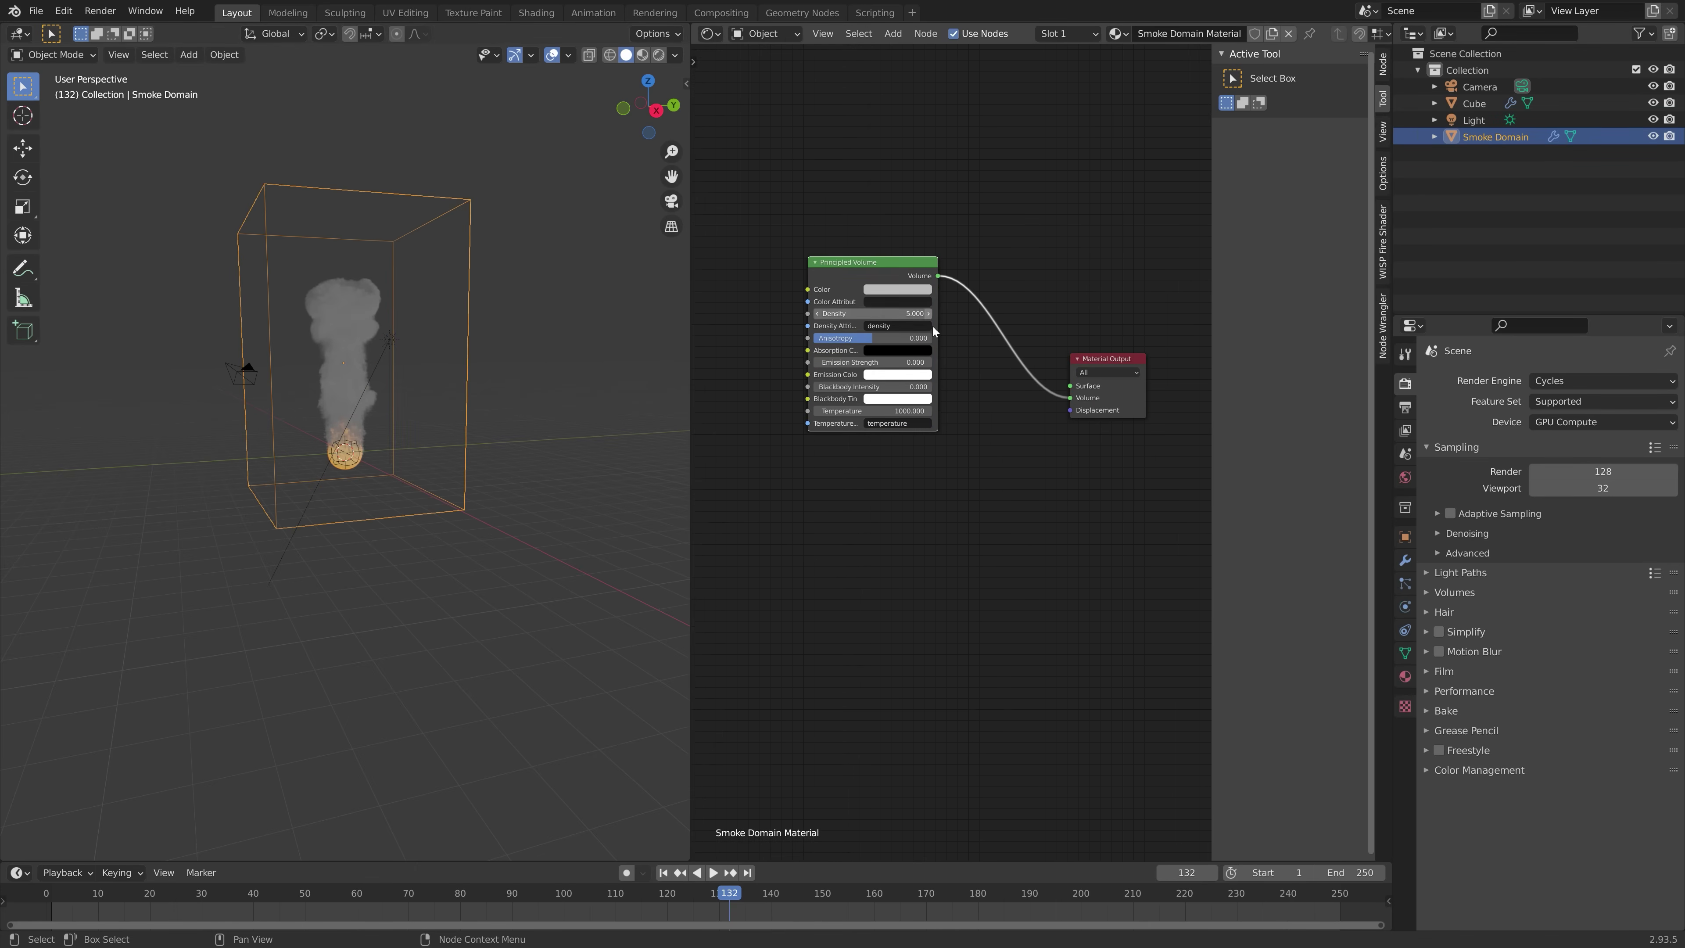
{"action": "key", "text": "shift+a"}
{"action": "type", "text": "add"}
{"action": "key", "text": "Return"}
{"action": "left_click", "coordinate": [980, 328]}
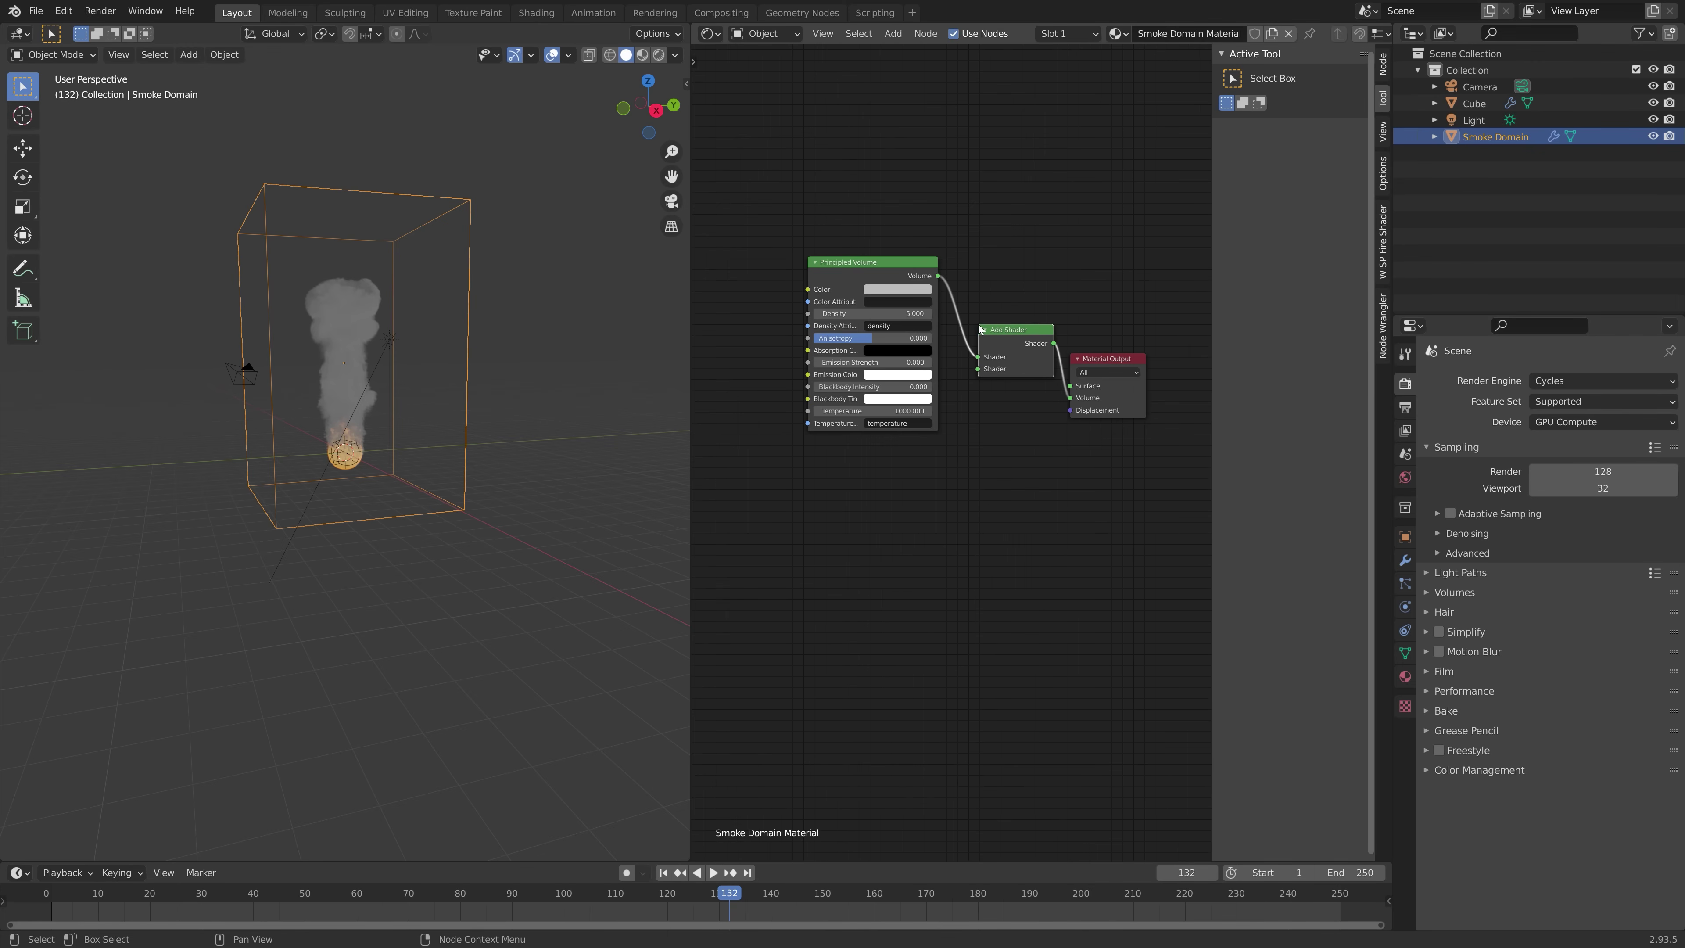
Add an Attribute node named flame below the shaders and tidy the node view
{"action": "key", "text": "shift+a"}
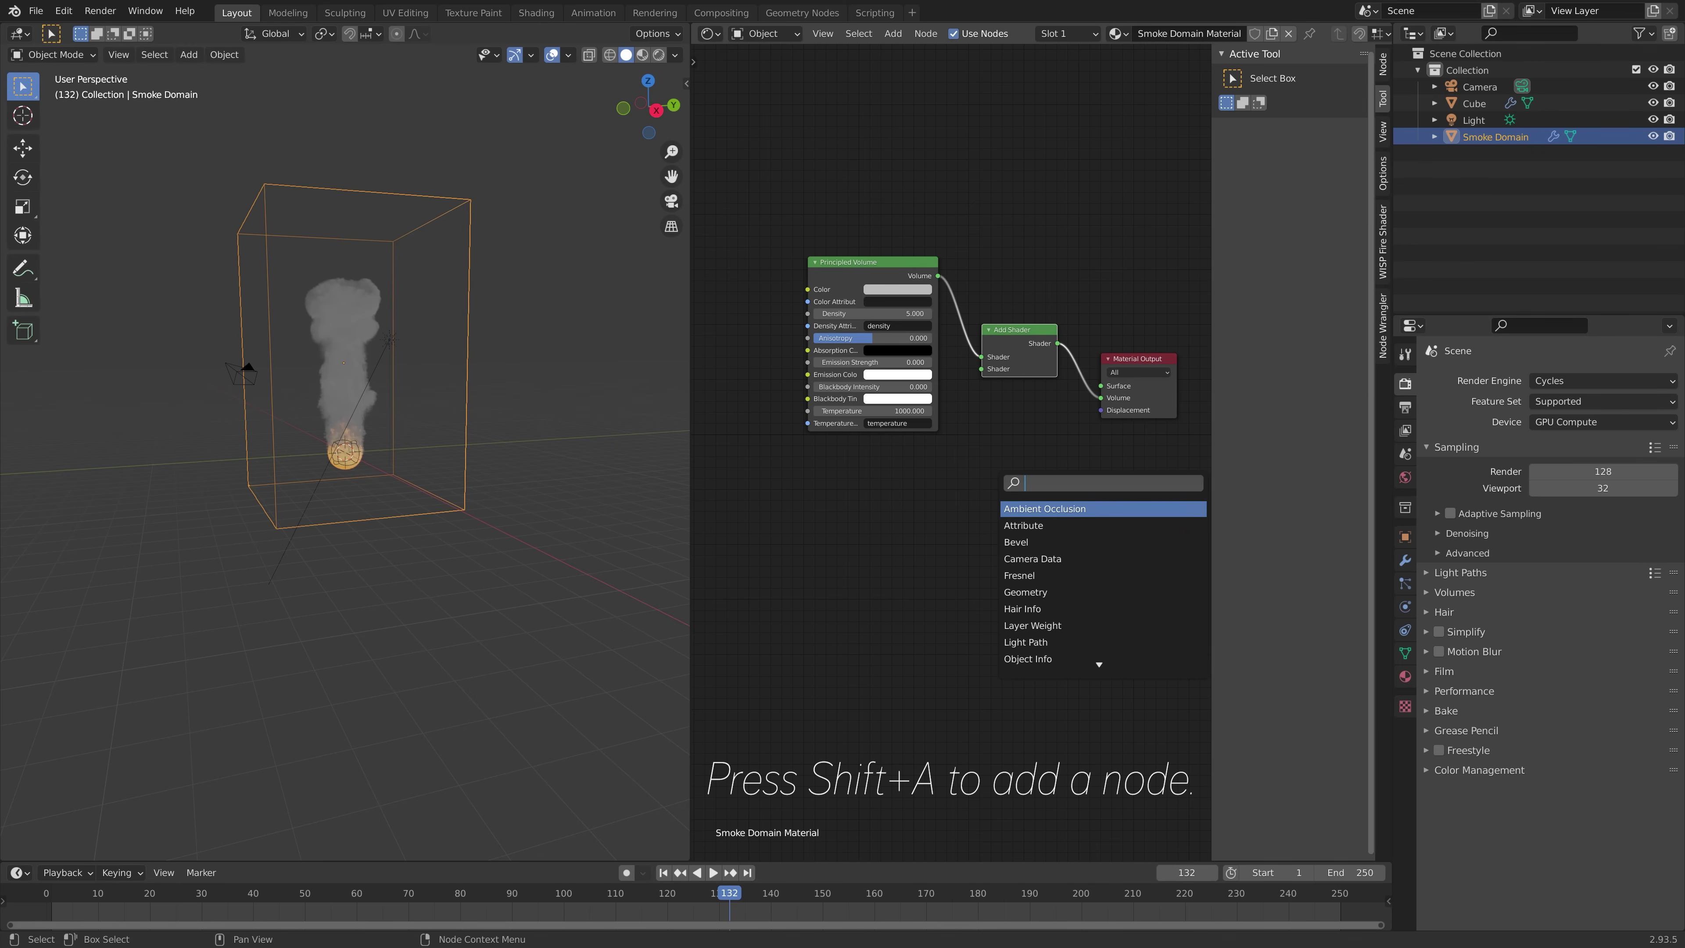
{"action": "type", "text": "a"}
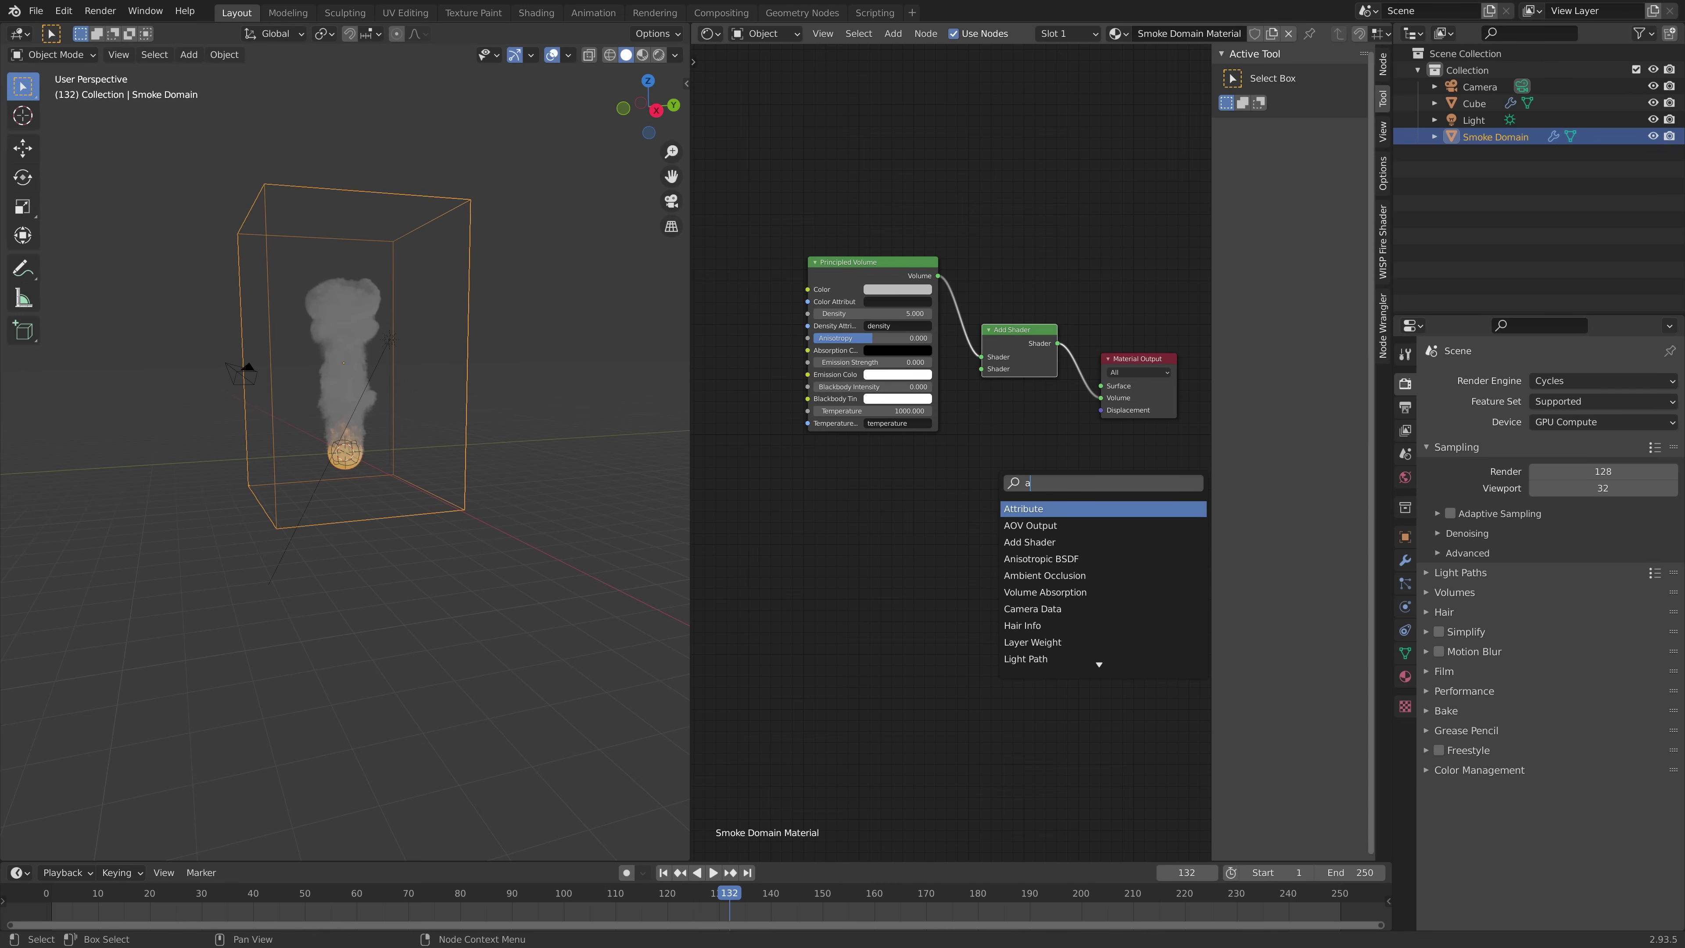
{"action": "key", "text": "Return"}
{"action": "left_click", "coordinate": [820, 518]}
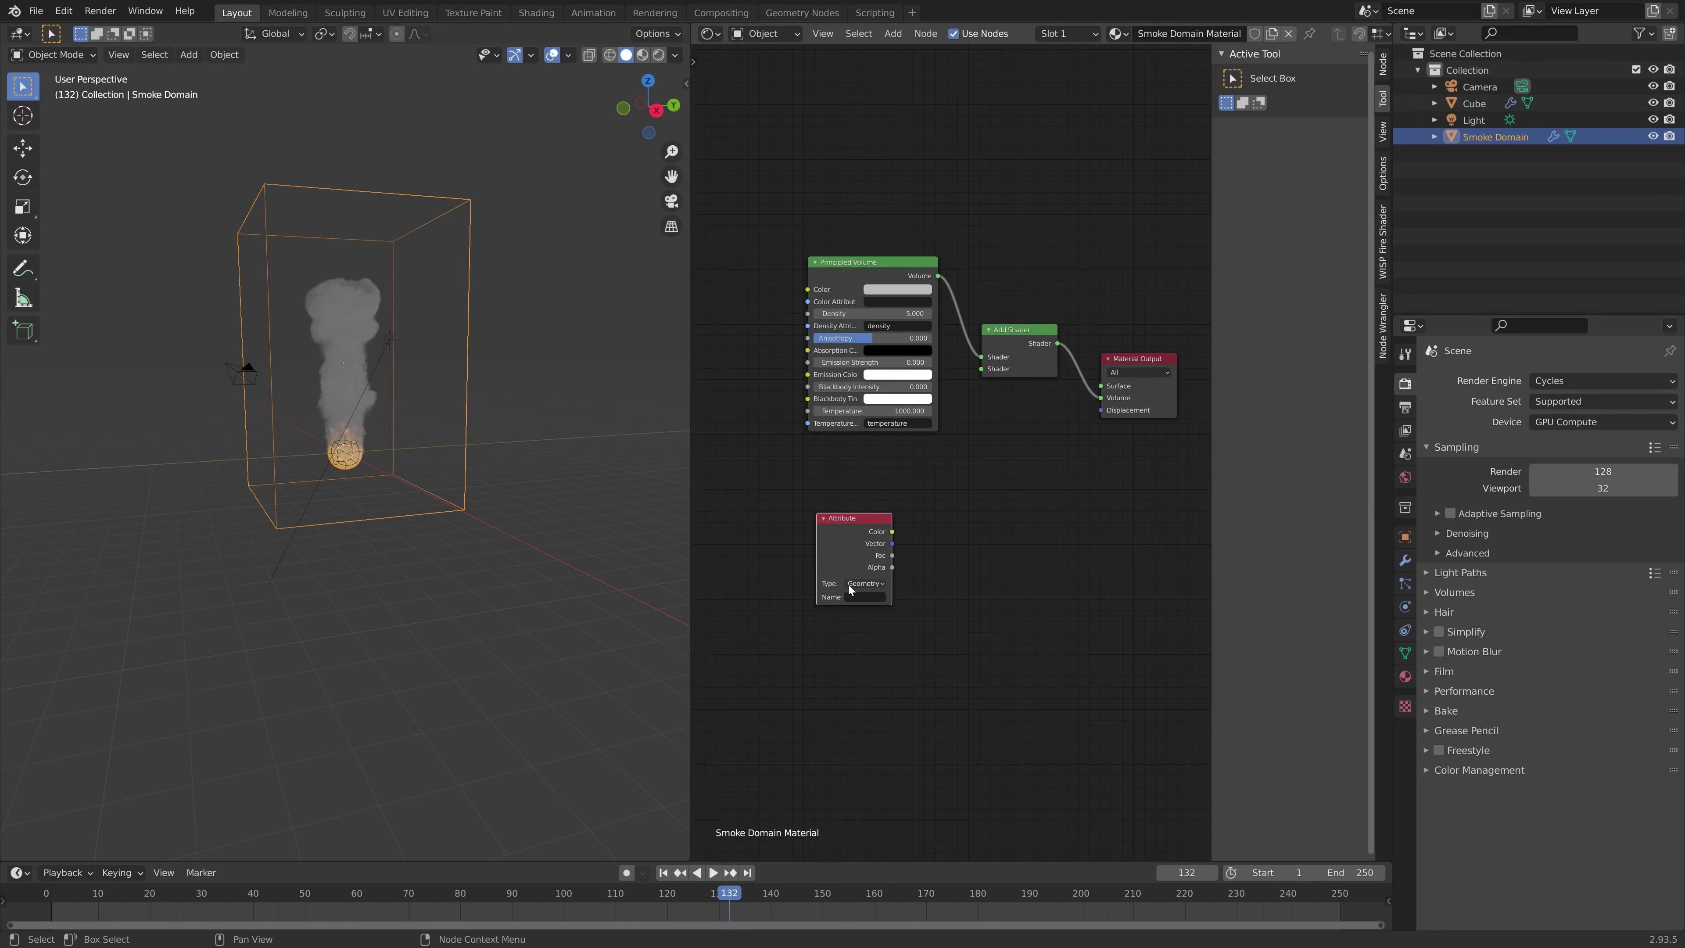
{"action": "left_click", "coordinate": [862, 596]}
{"action": "key", "text": "Return"}
{"action": "scroll", "coordinate": [948, 517], "scroll_direction": "up", "scroll_amount": 1}
{"action": "key", "text": "n"}
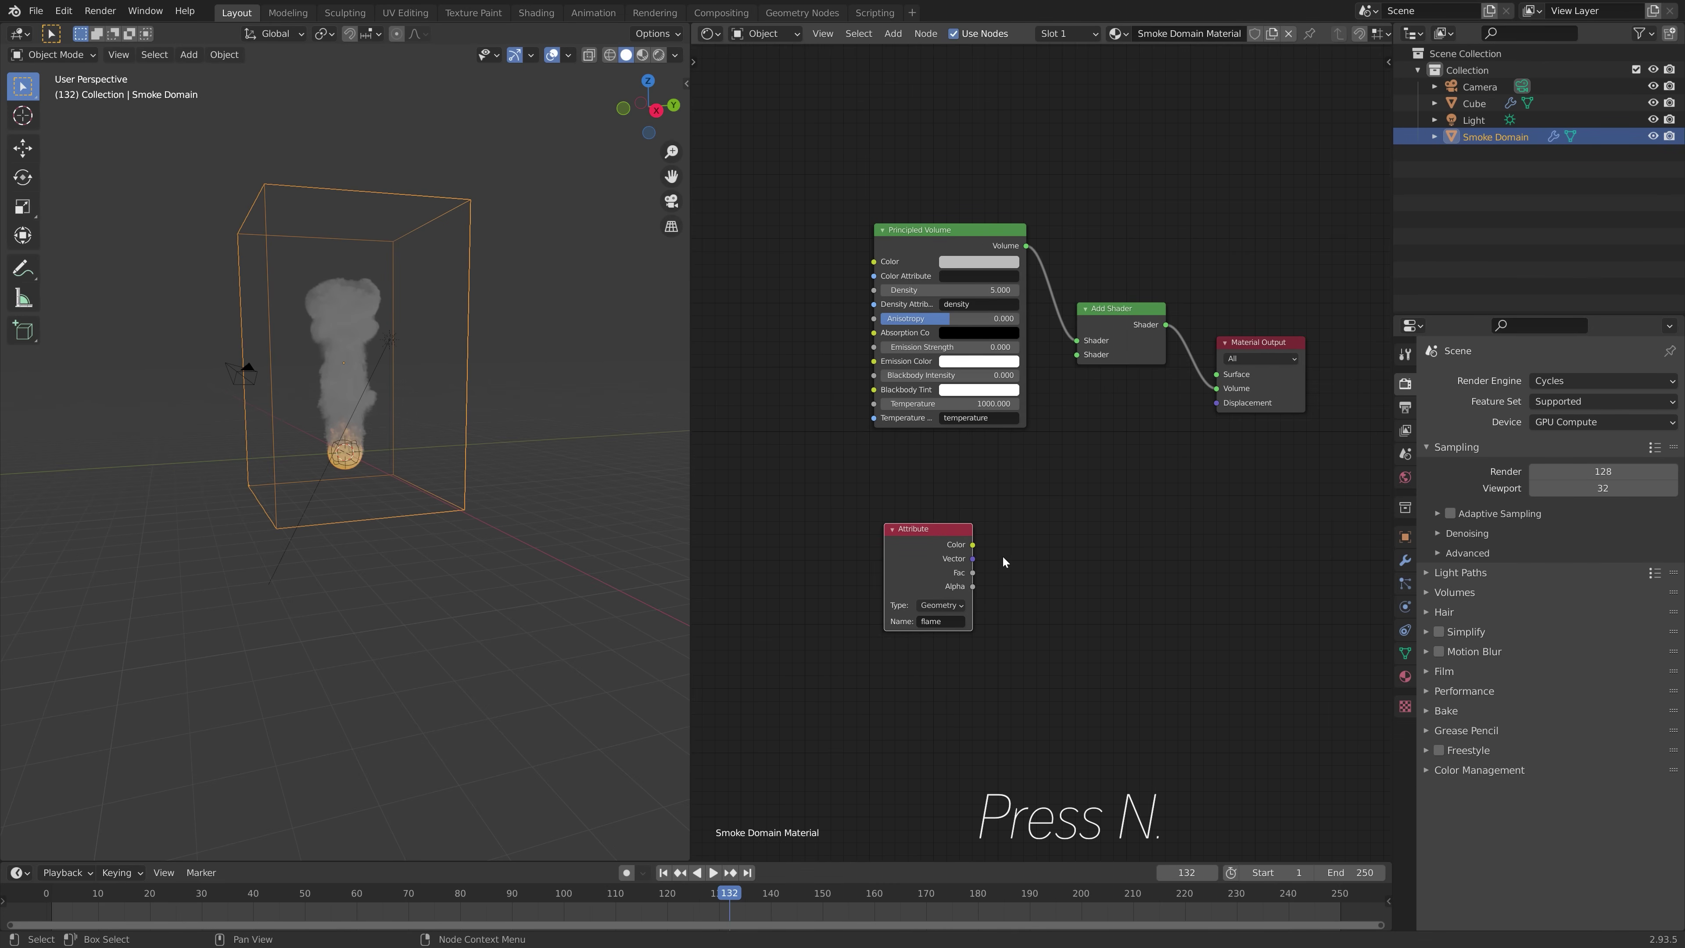
{"action": "scroll", "coordinate": [1001, 556], "scroll_direction": "up", "scroll_amount": 2}
{"action": "middle_click_drag", "start_coordinate": [1059, 557], "coordinate": [1019, 567]}
{"action": "key", "text": "shift+a"}
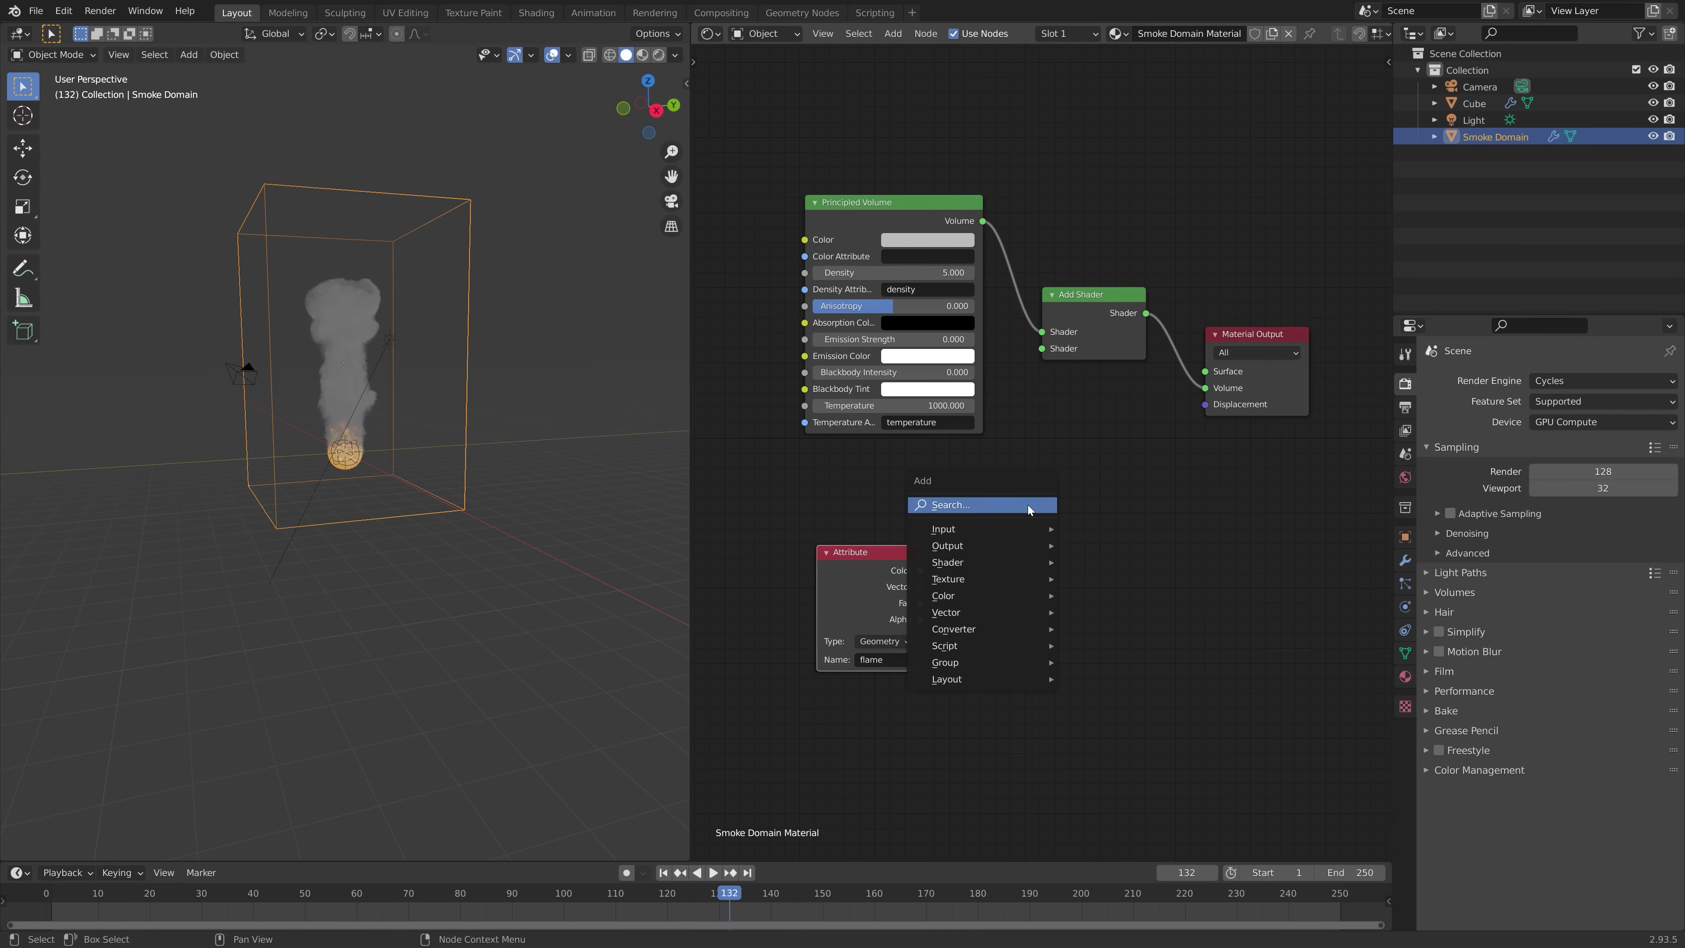
Feed an Emission node into Add Shader's second input, its Strength driven by the flame Fac, then preview rendered
{"action": "left_click", "coordinate": [1028, 505]}
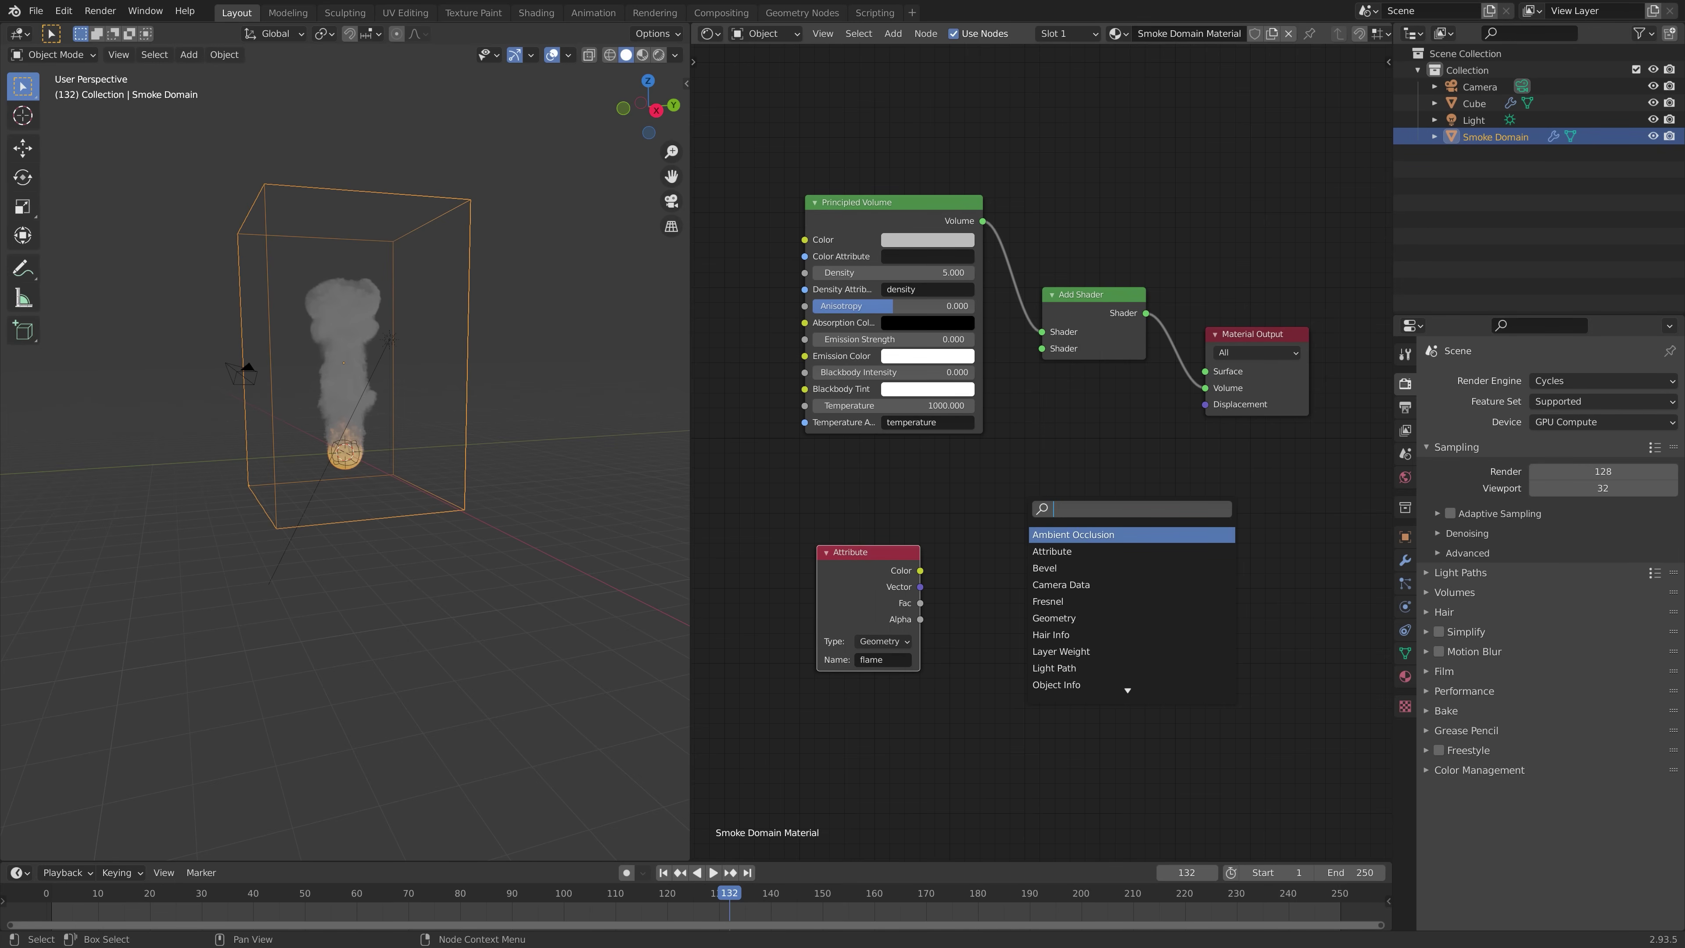
{"action": "type", "text": "emission"}
{"action": "key", "text": "Return"}
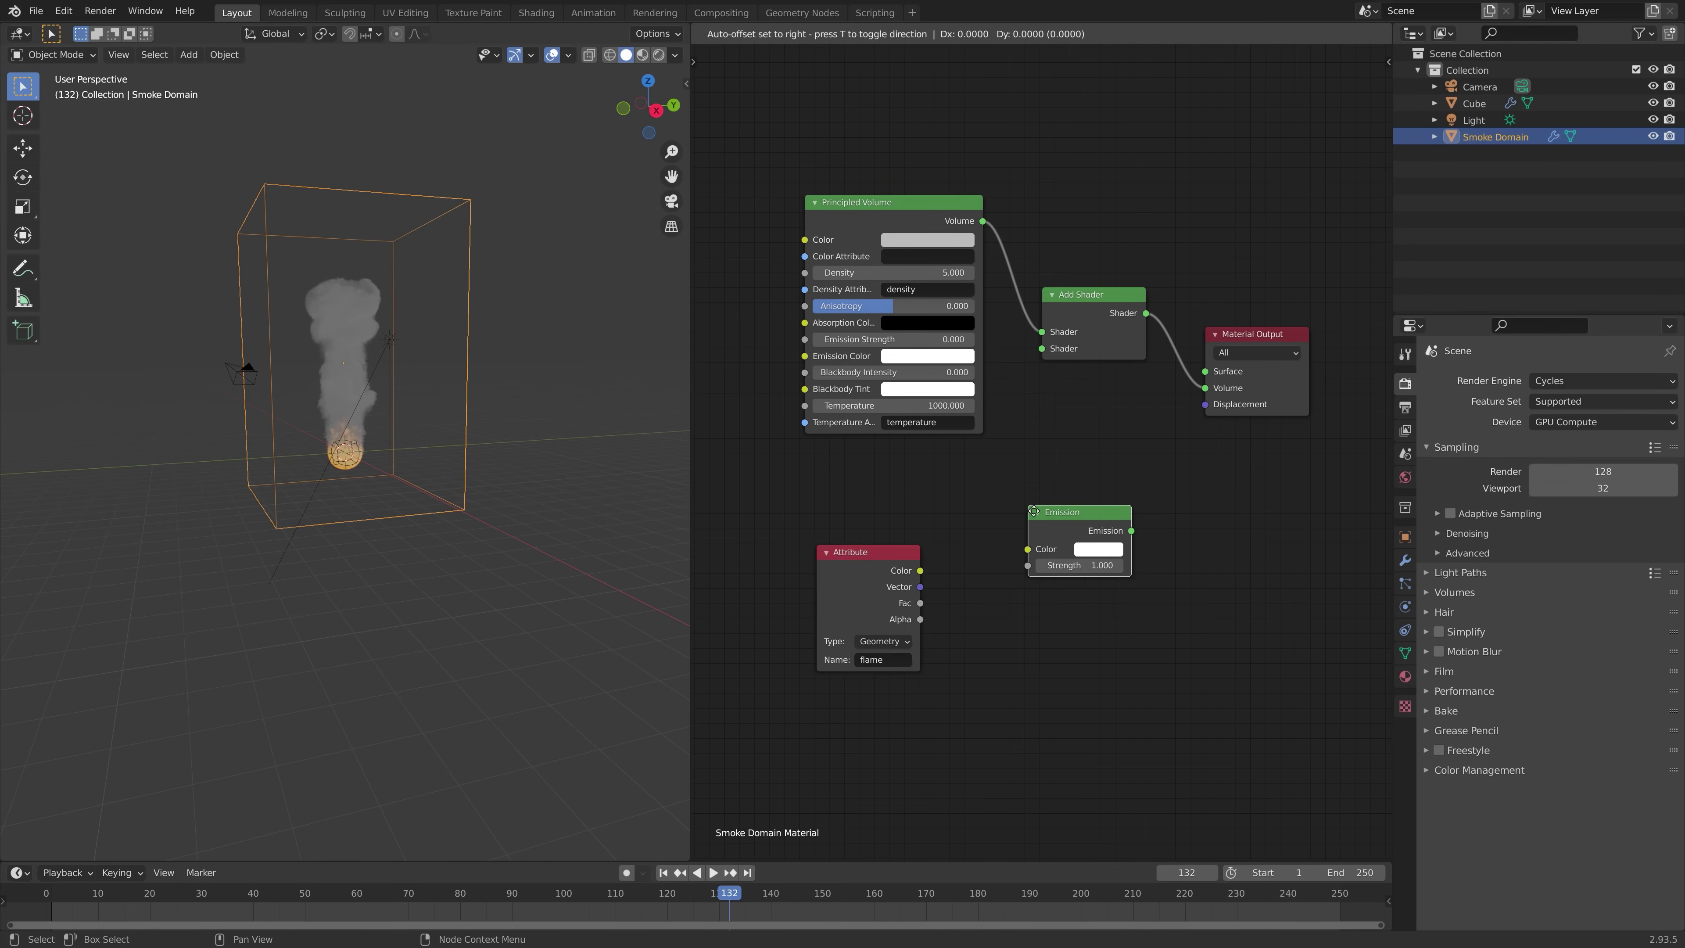
{"action": "left_click", "coordinate": [993, 497]}
{"action": "left_click_drag", "start_coordinate": [1091, 516], "coordinate": [1041, 349]}
{"action": "left_click_drag", "start_coordinate": [1022, 503], "coordinate": [1034, 470]}
{"action": "left_click_drag", "start_coordinate": [837, 507], "coordinate": [973, 519]}
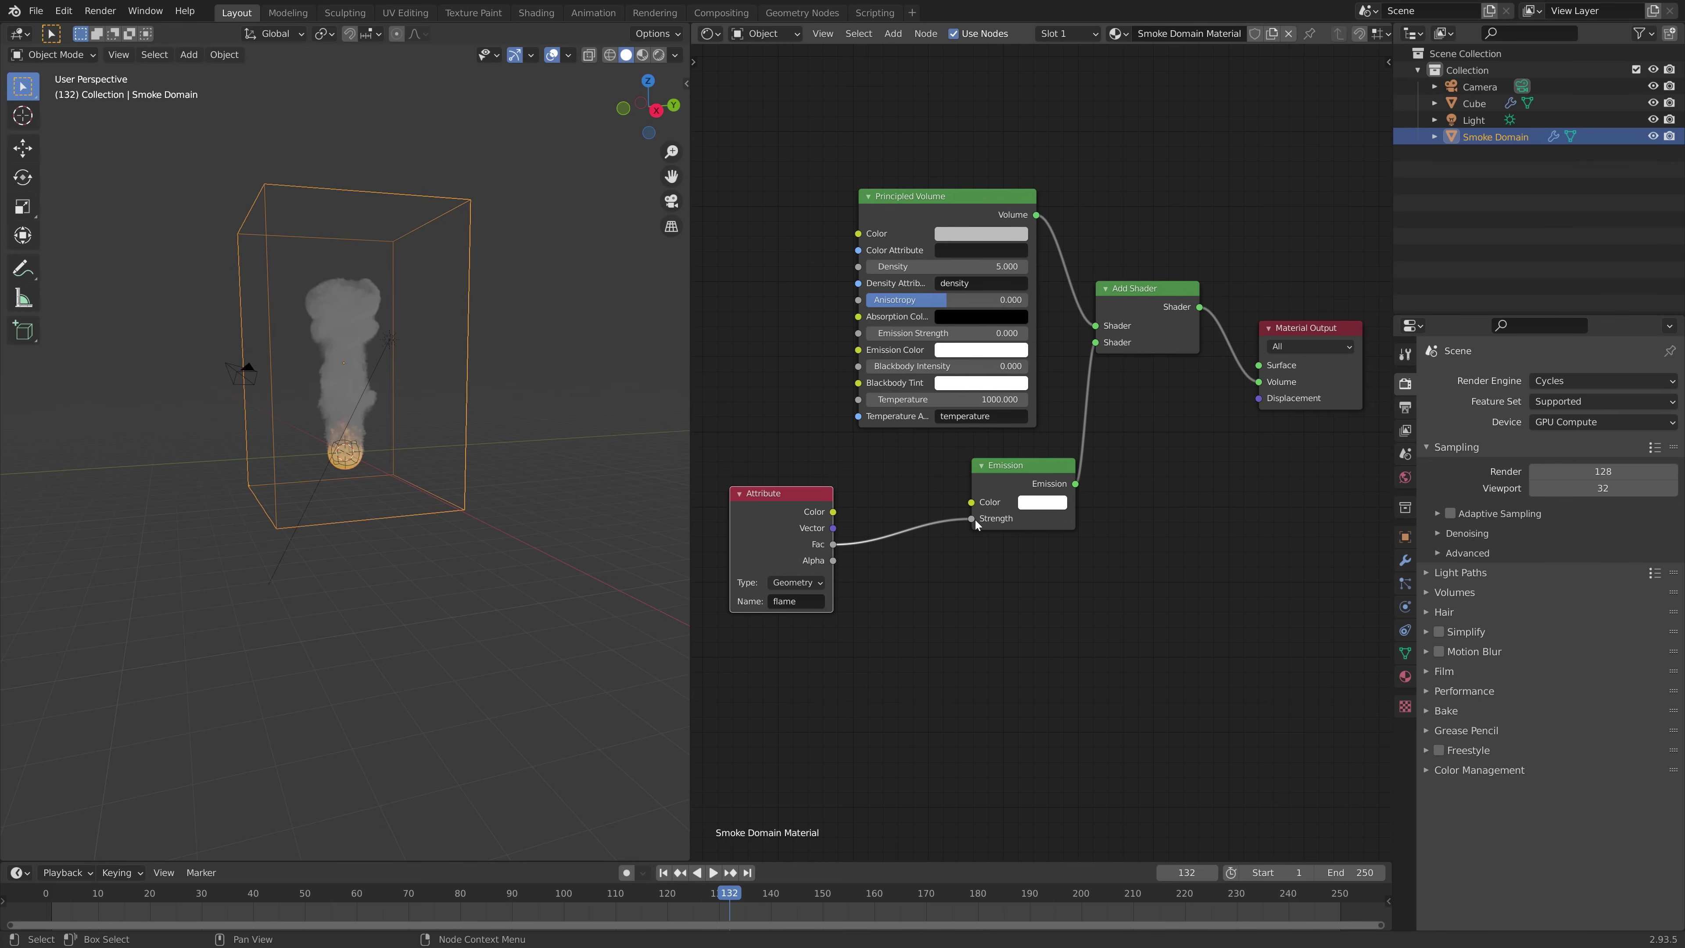
{"action": "left_click", "coordinate": [659, 56]}
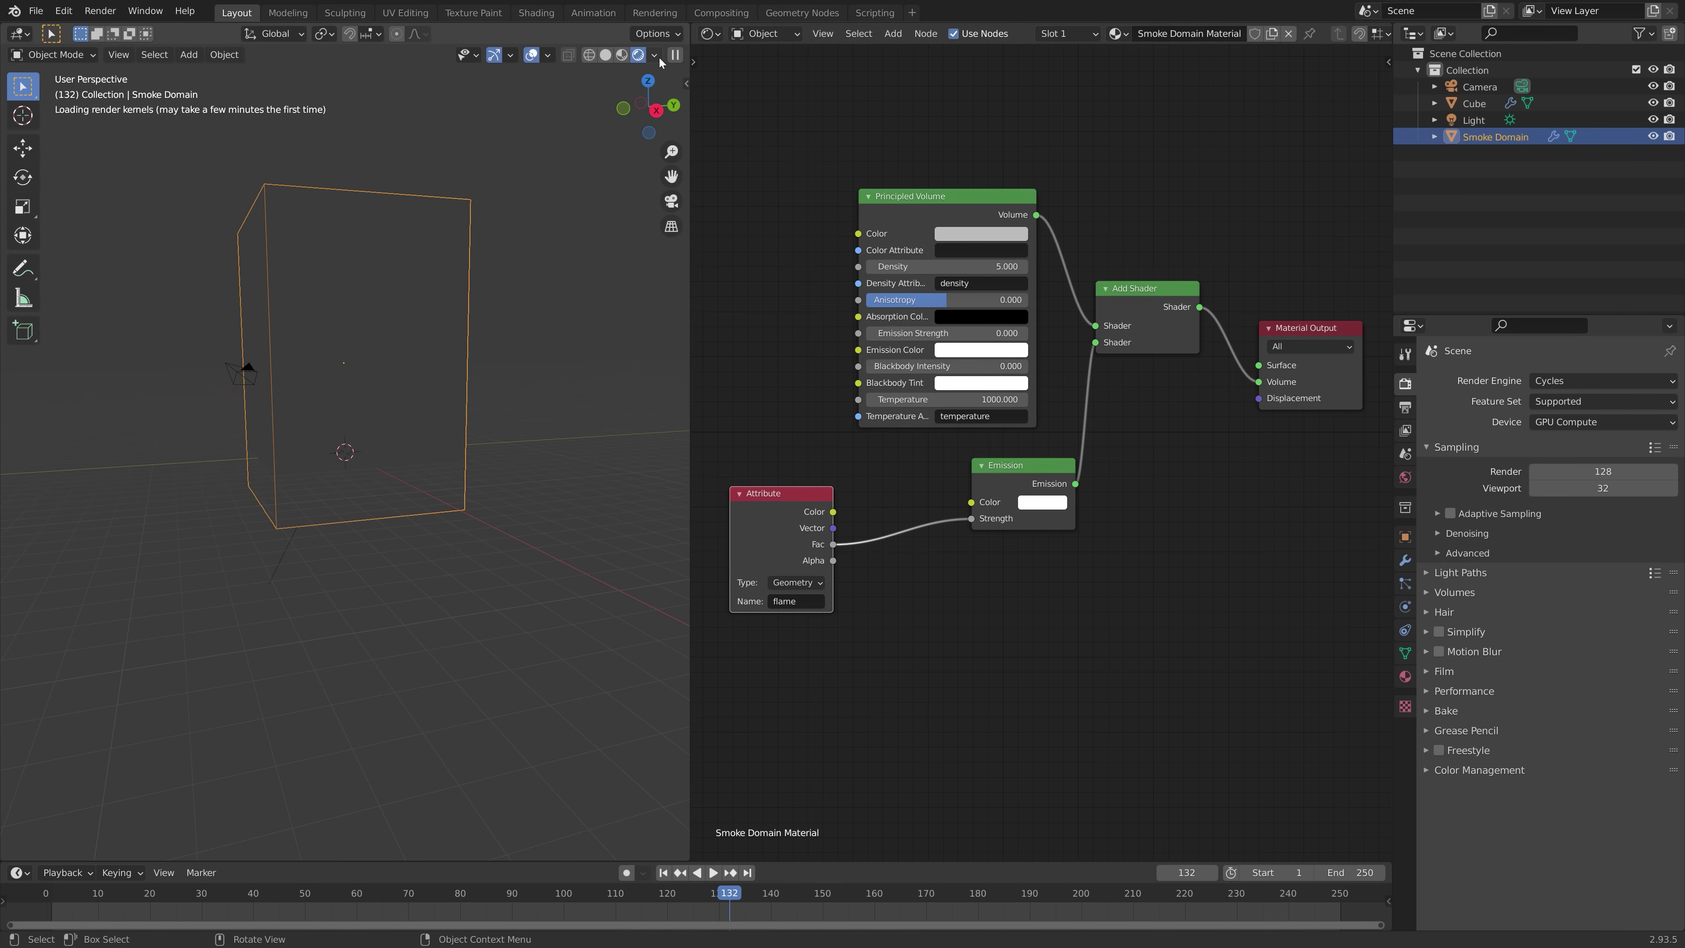
Change the Emission node's colour from white to a deep orange
{"action": "left_click", "coordinate": [1059, 503]}
{"action": "left_click", "coordinate": [1071, 379]}
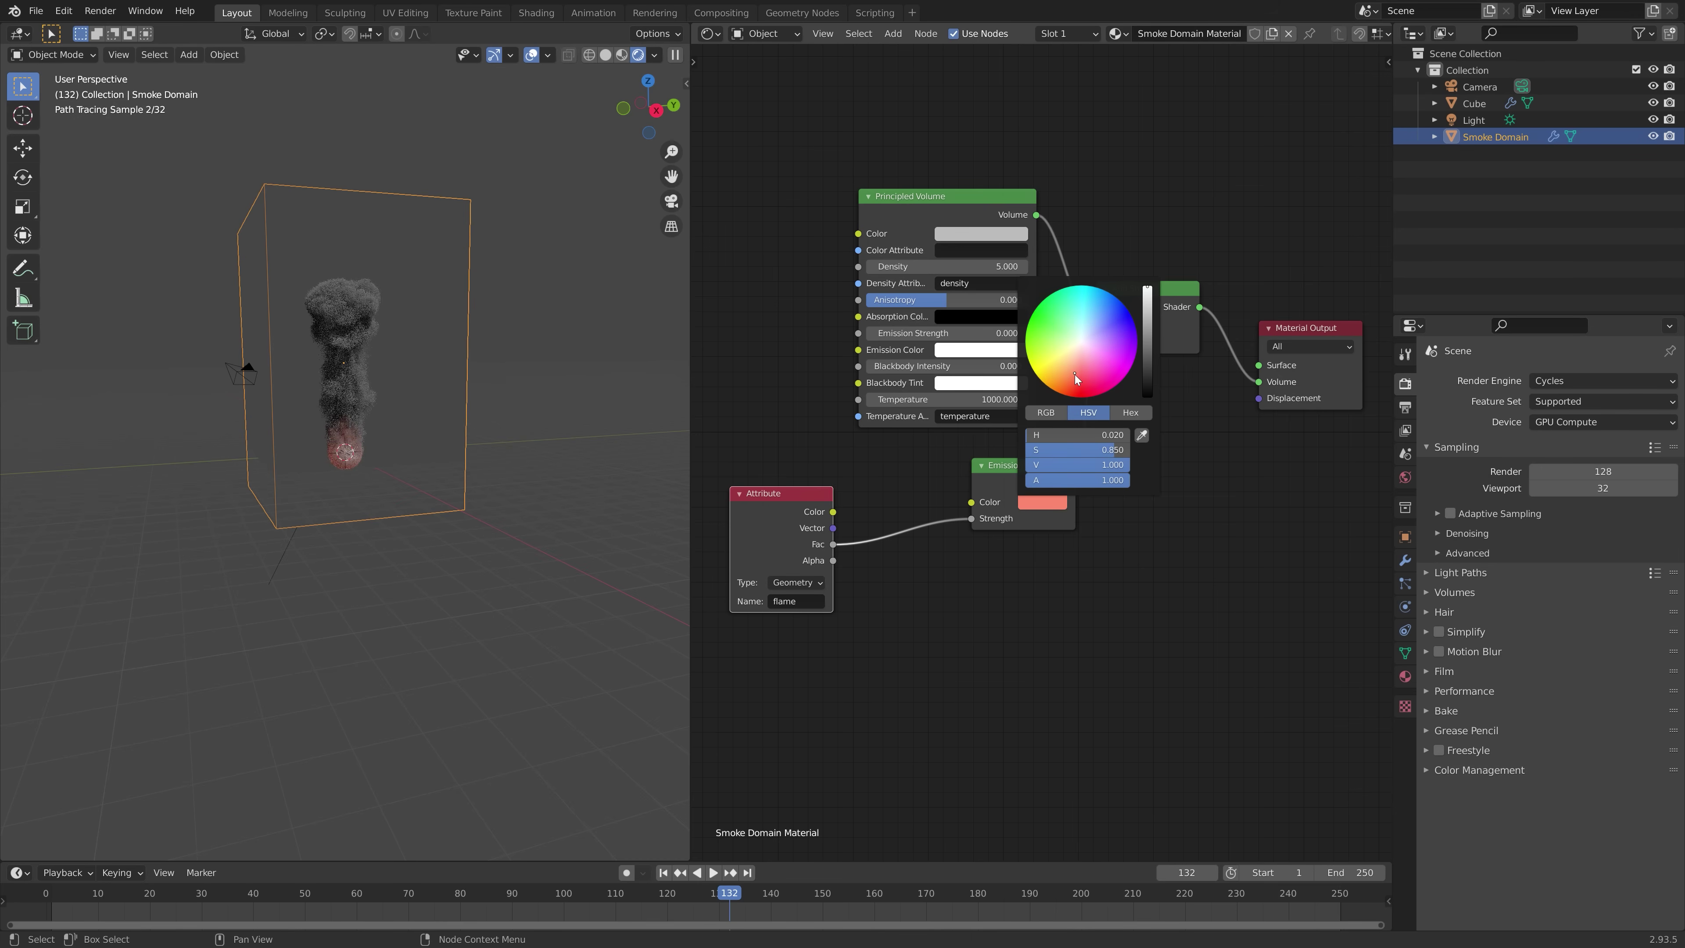
{"action": "left_click", "coordinate": [1068, 380]}
{"action": "left_click", "coordinate": [1065, 383]}
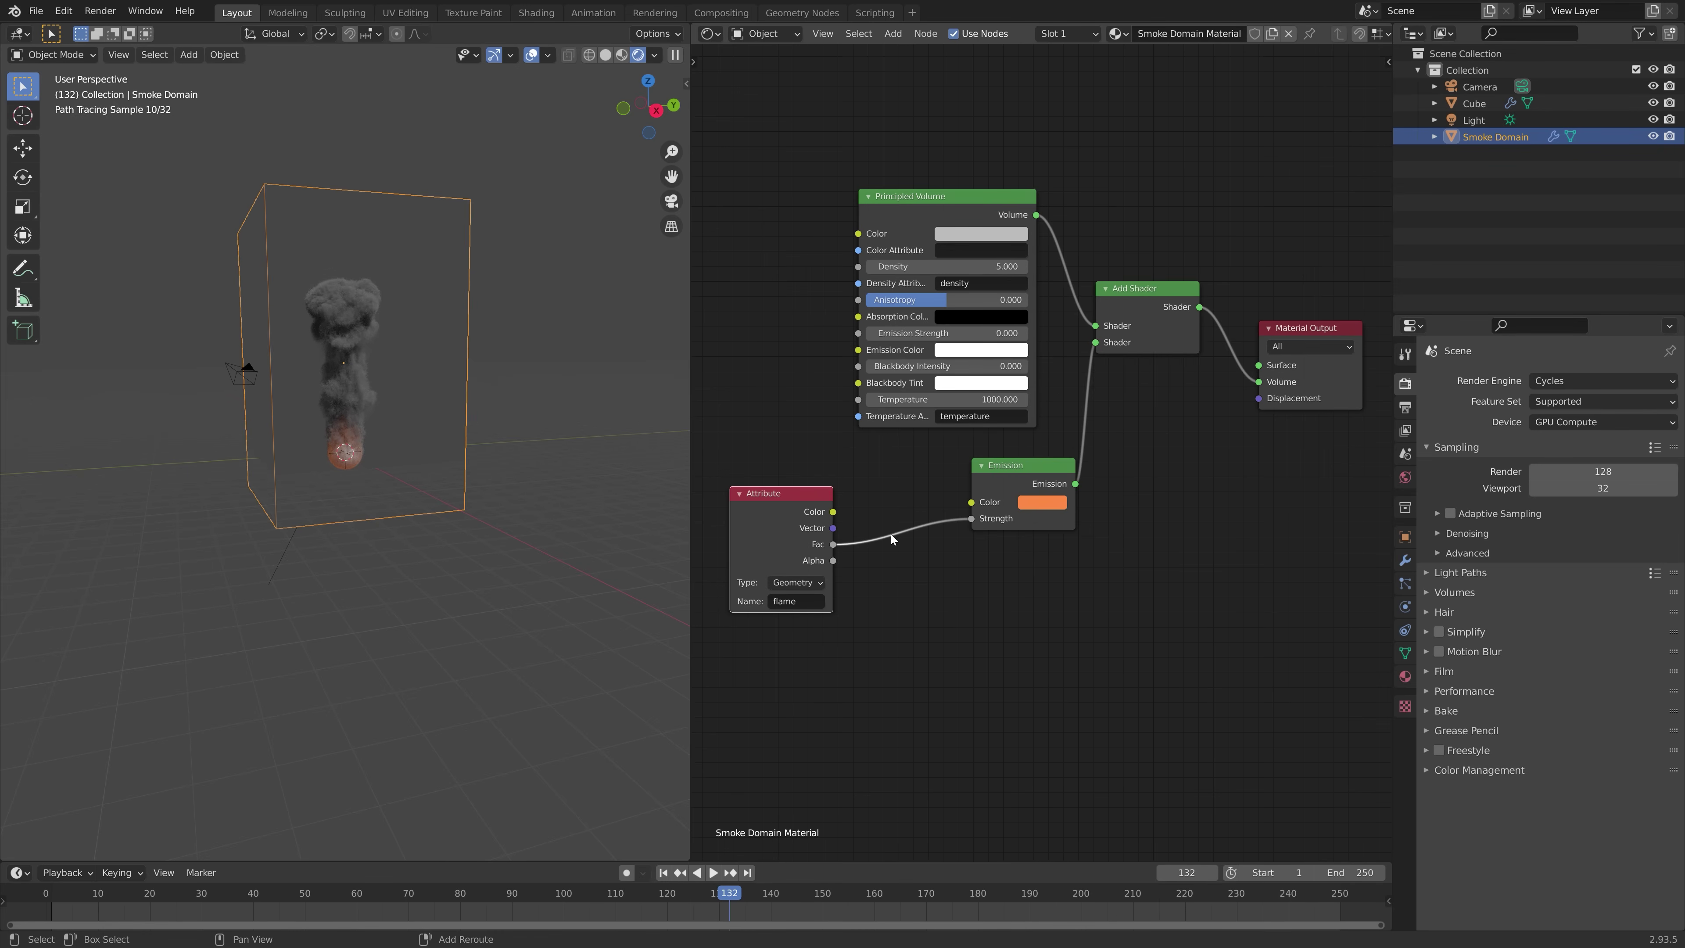
{"action": "key", "text": "shift+a"}
{"action": "left_click", "coordinate": [849, 514]}
Insert a Multiply Math node between the flame Fac and Emission Strength
{"action": "type", "text": "math"}
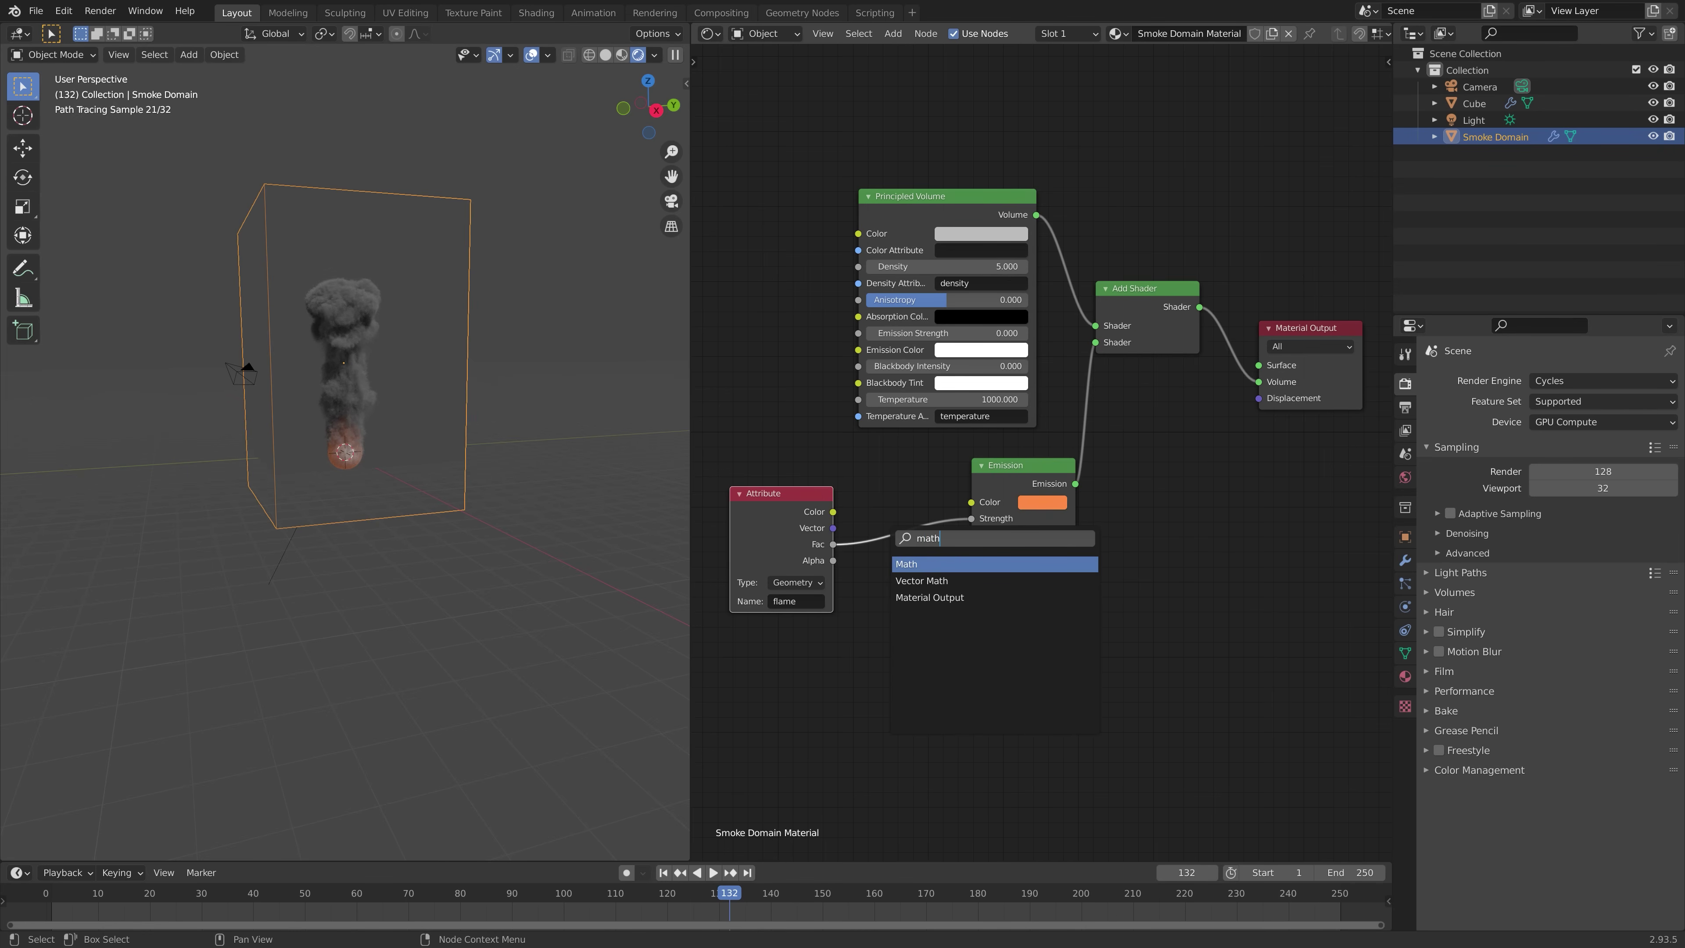
{"action": "key", "text": "Return"}
{"action": "left_click", "coordinate": [907, 569]}
{"action": "left_click", "coordinate": [931, 615]}
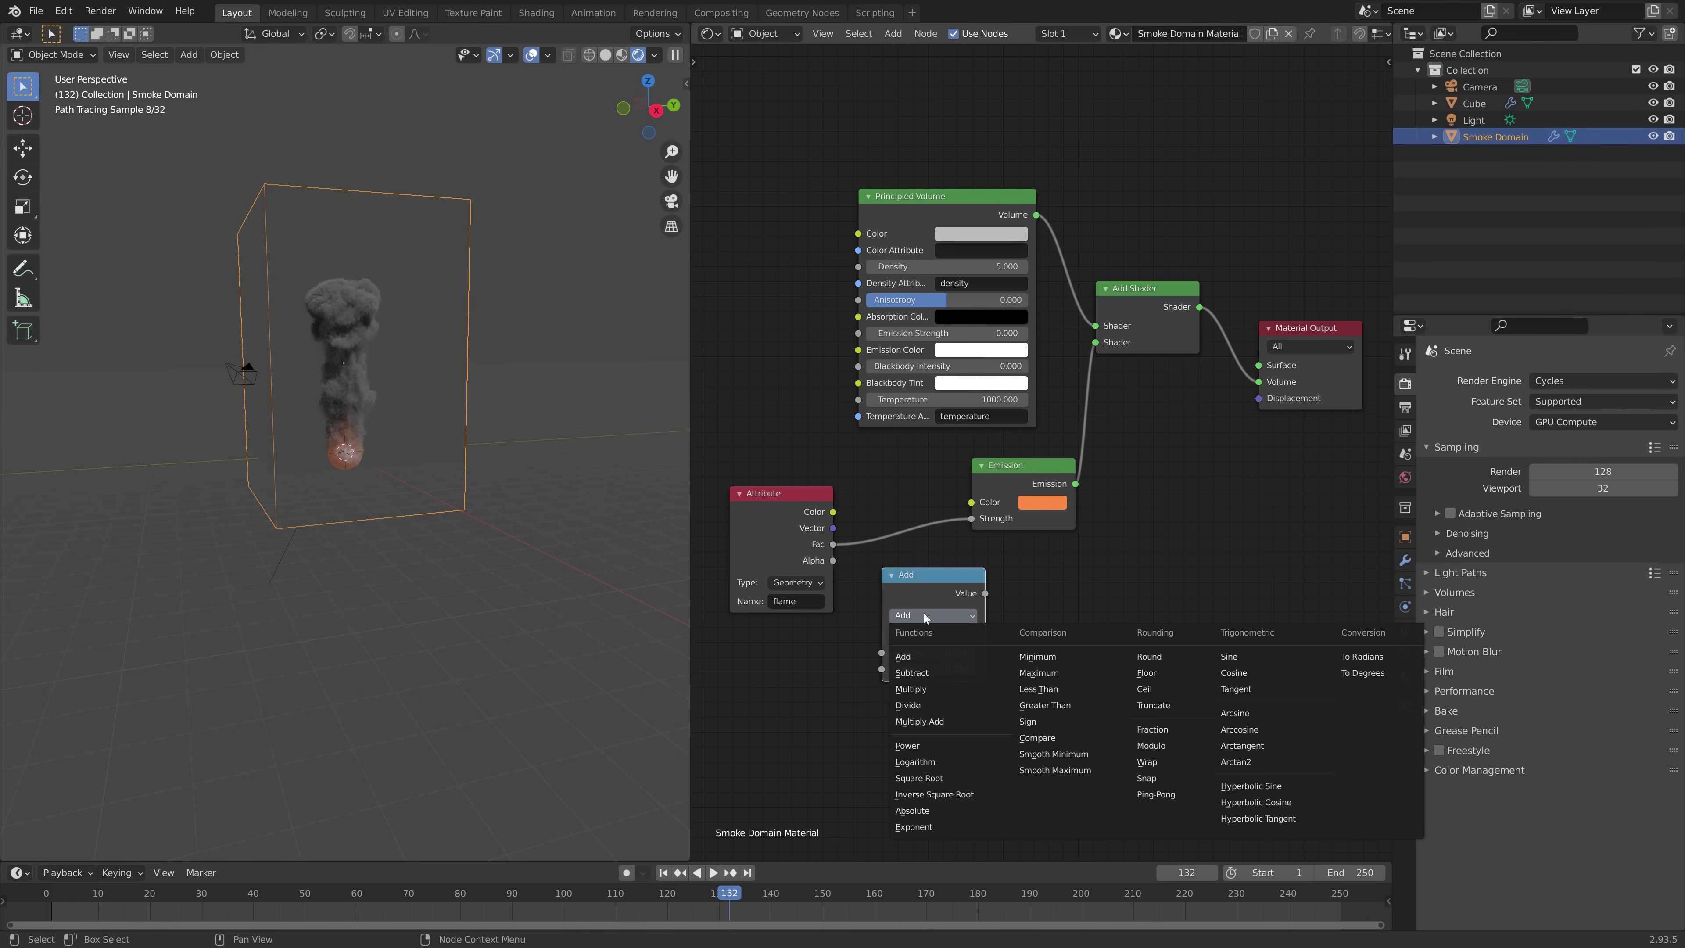
{"action": "left_click", "coordinate": [914, 689]}
{"action": "left_click_drag", "start_coordinate": [929, 574], "coordinate": [940, 471]}
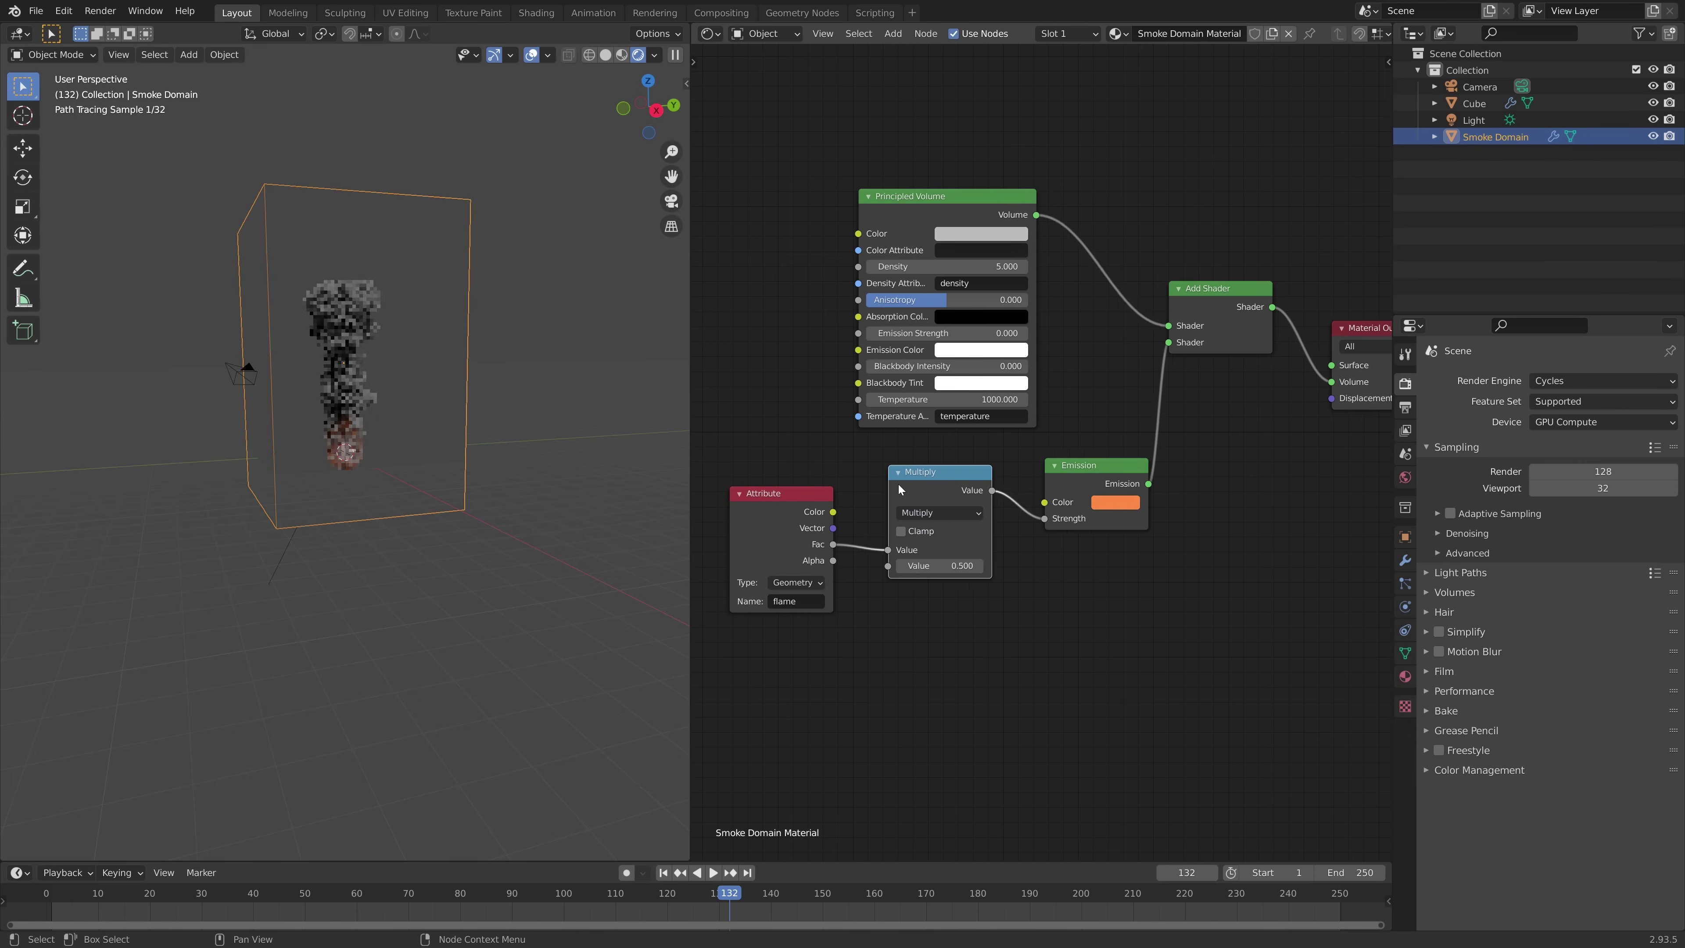
Set the multiplier to 29.600 and make the emission orange more saturated
{"action": "left_click", "coordinate": [942, 565]}
{"action": "type", "text": "35"}
{"action": "key", "text": "Return"}
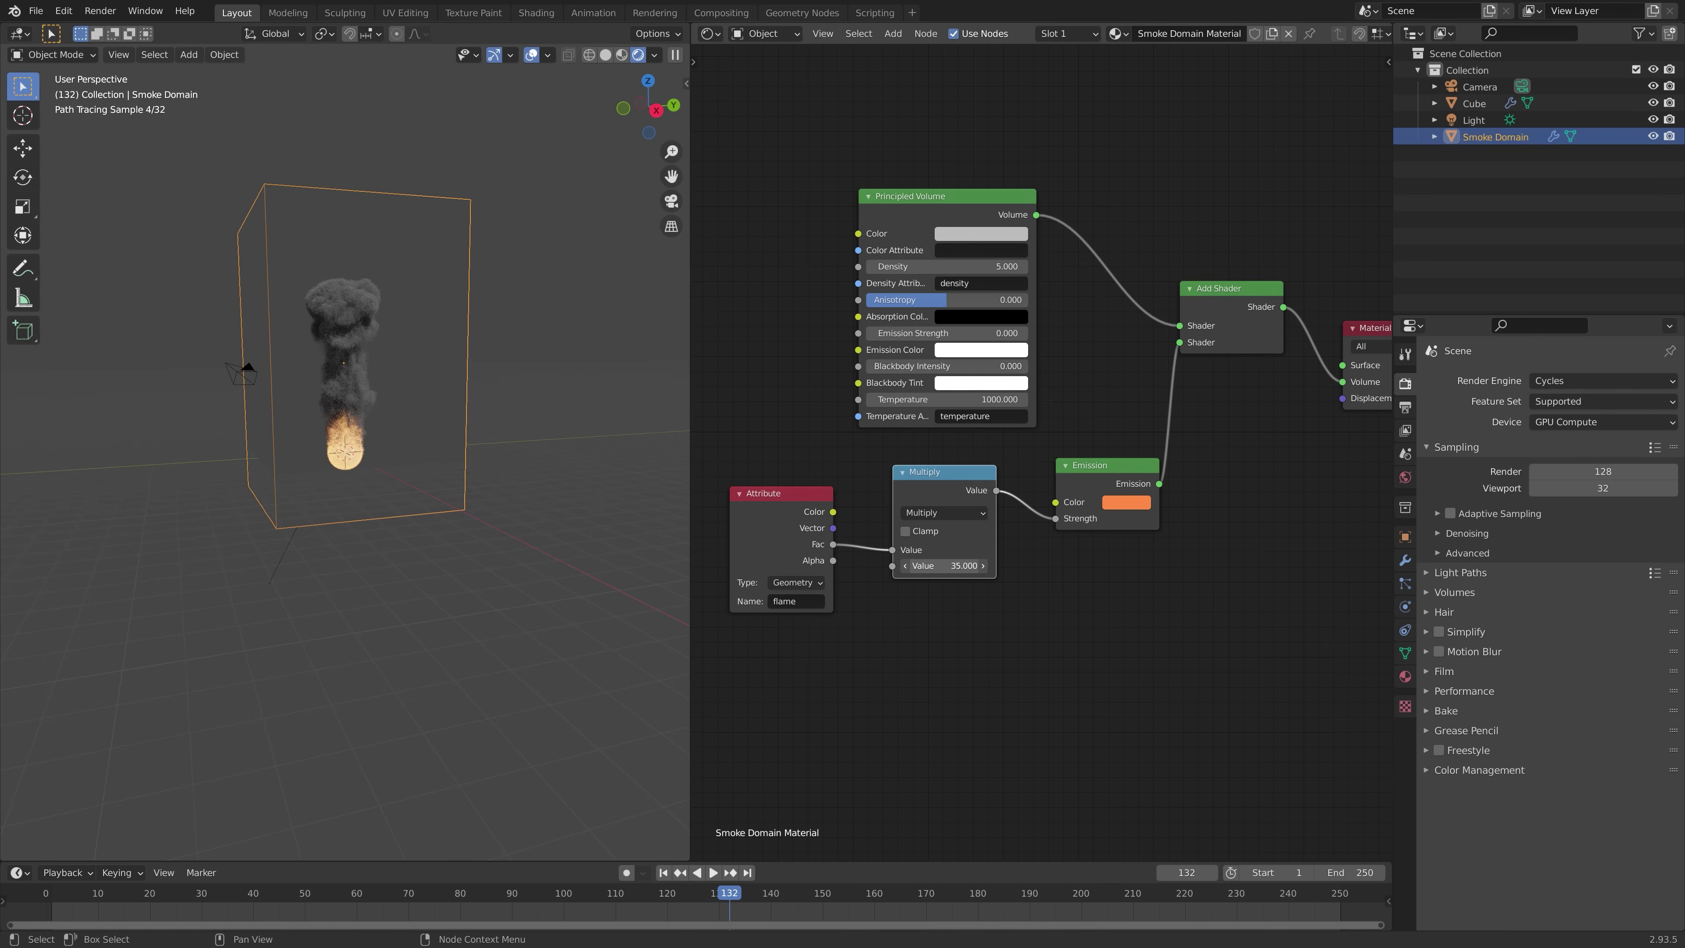
{"action": "left_click_drag", "start_coordinate": [942, 565], "coordinate": [921, 565]}
{"action": "left_click", "coordinate": [1118, 503]}
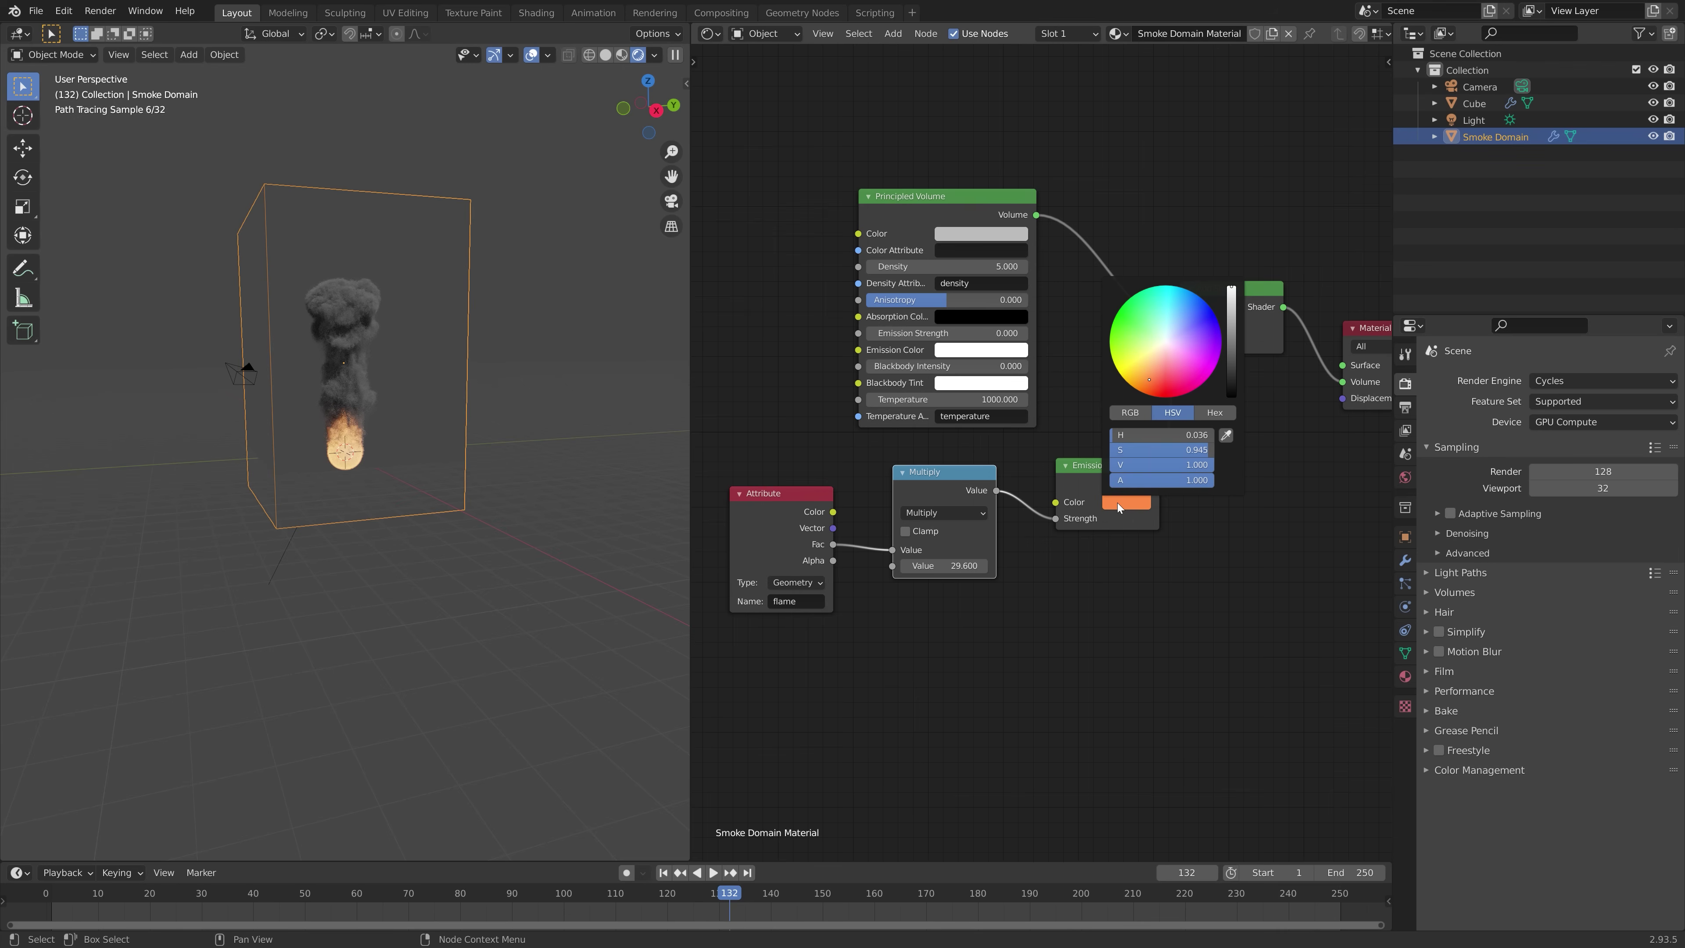
{"action": "left_click", "coordinate": [1147, 388]}
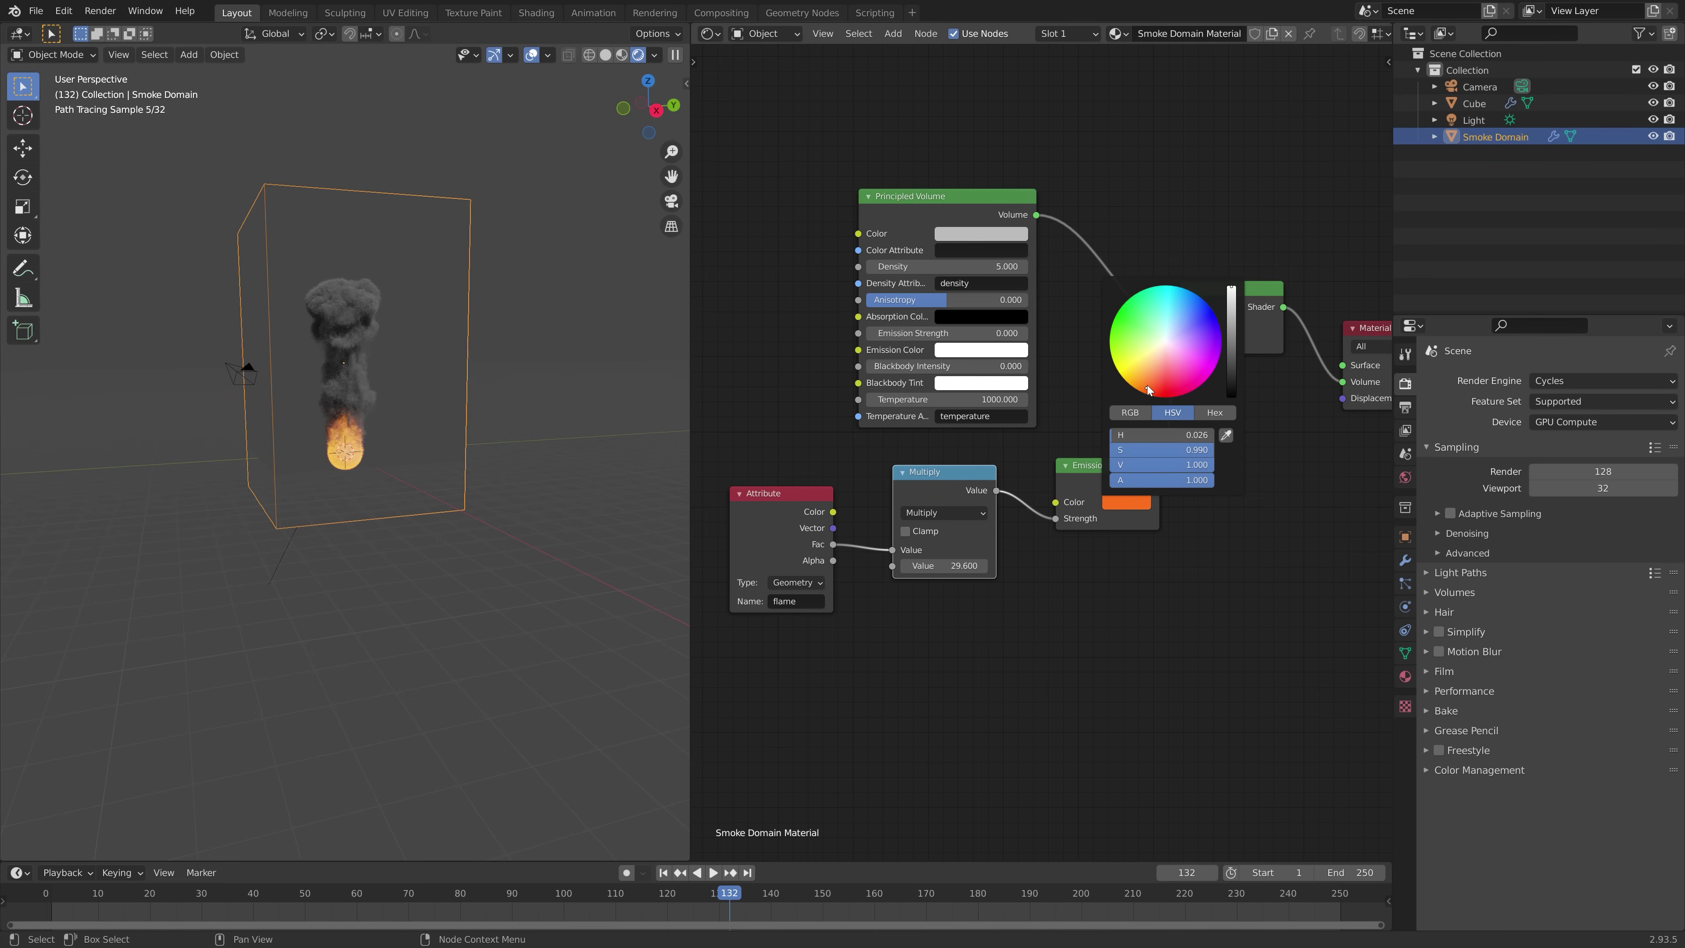